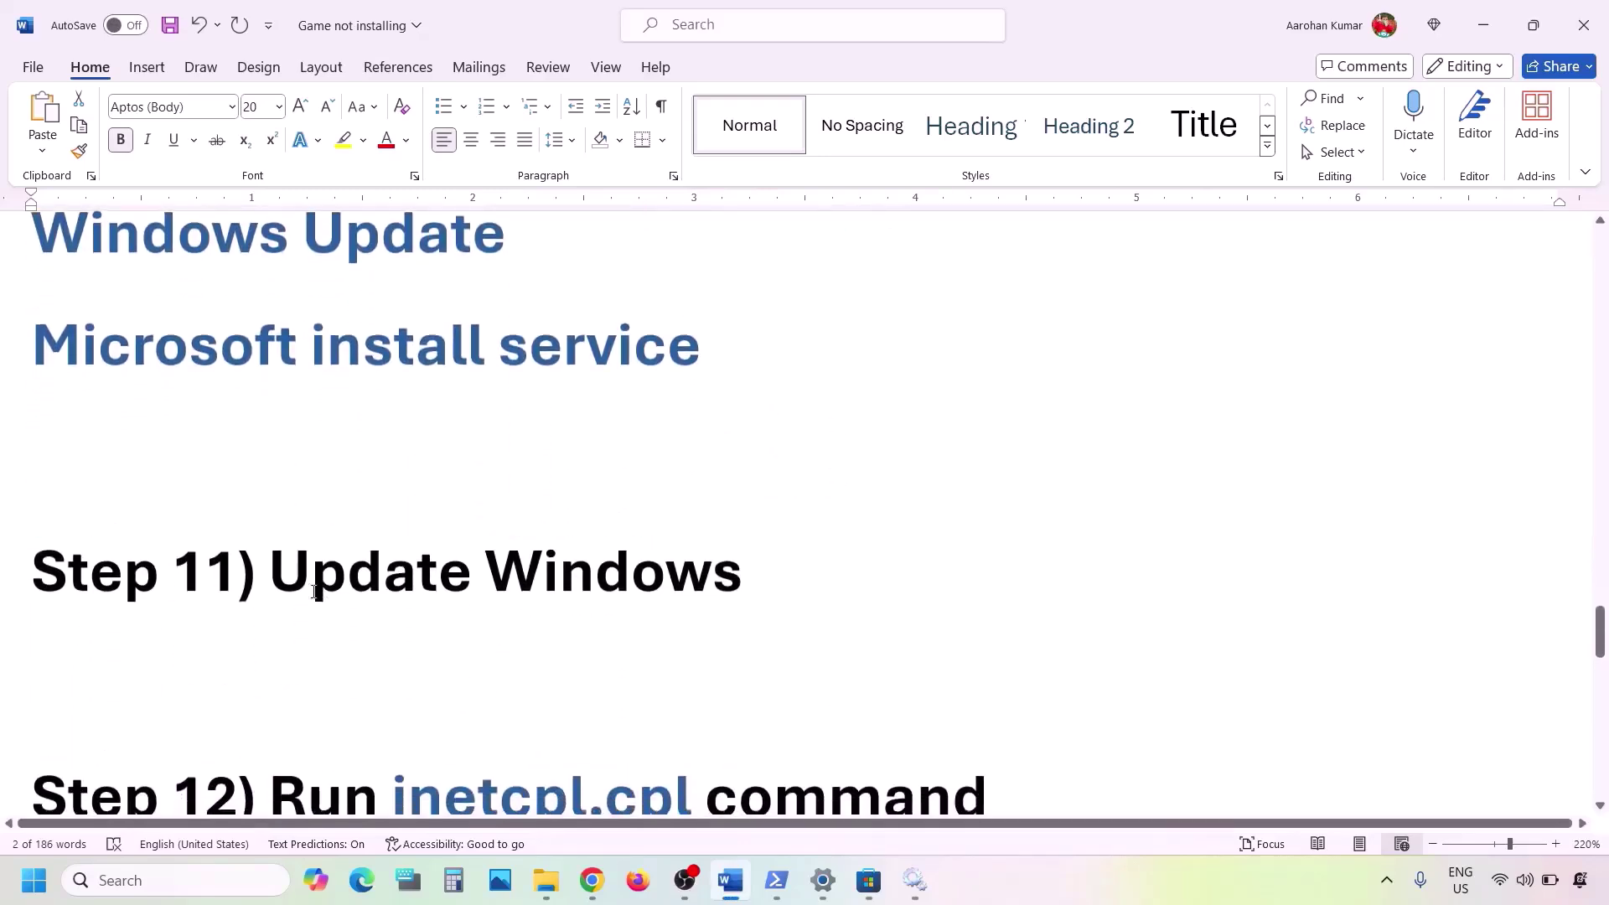
- Start a check for updates on the Windows Update settings page
{"action": "left_click_drag", "start_coordinate": [271, 585], "coordinate": [743, 580]}
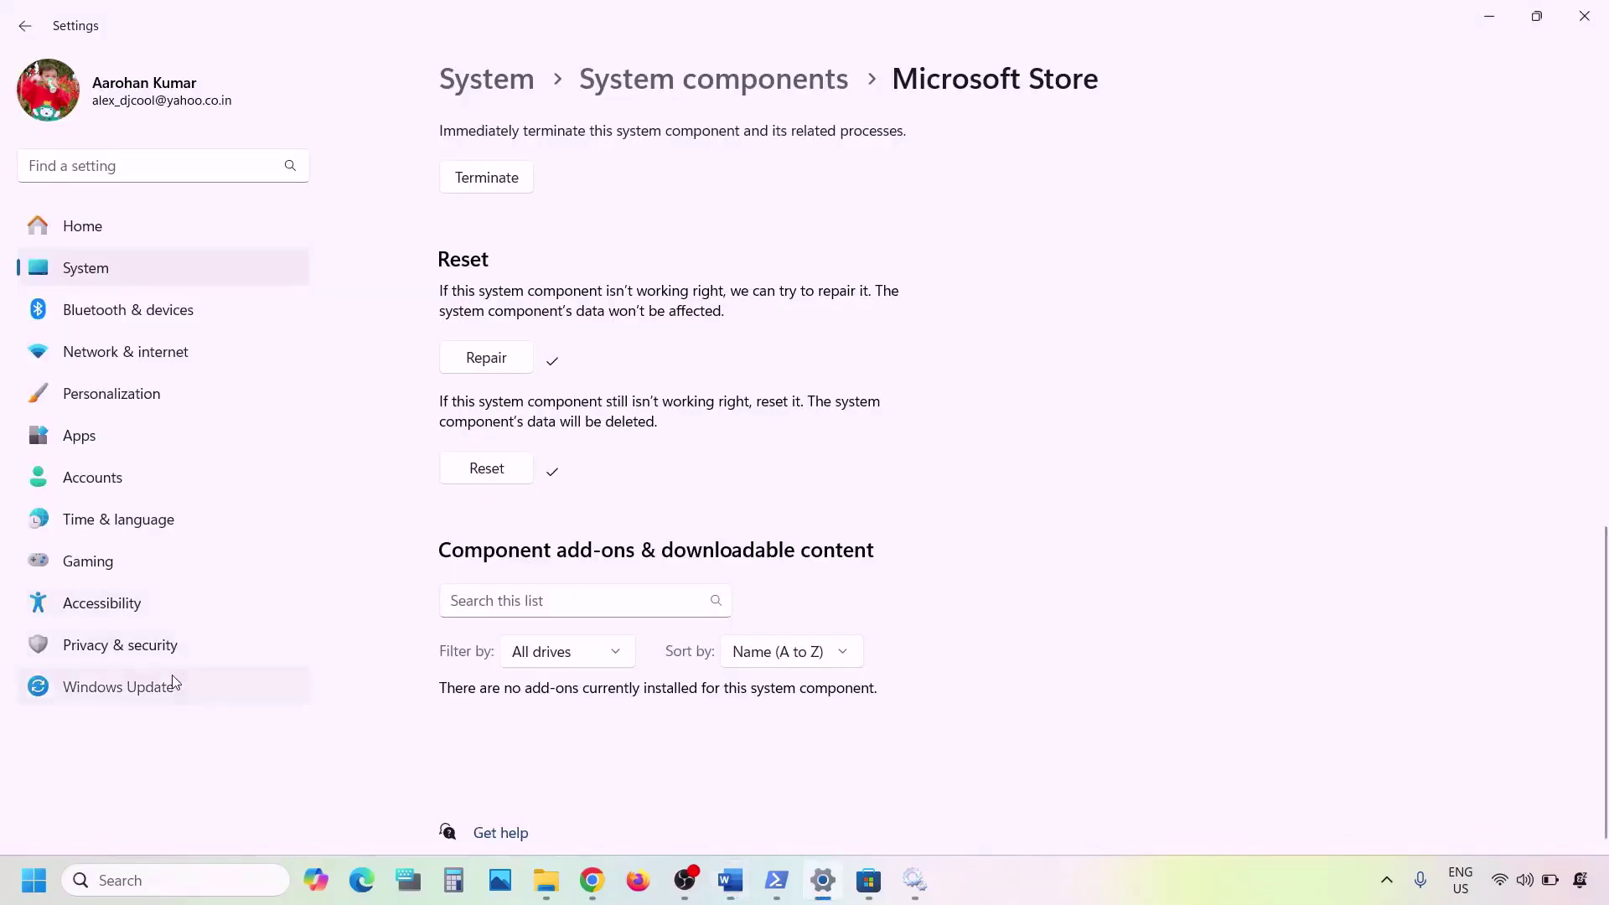
{"action": "left_click", "coordinate": [173, 686]}
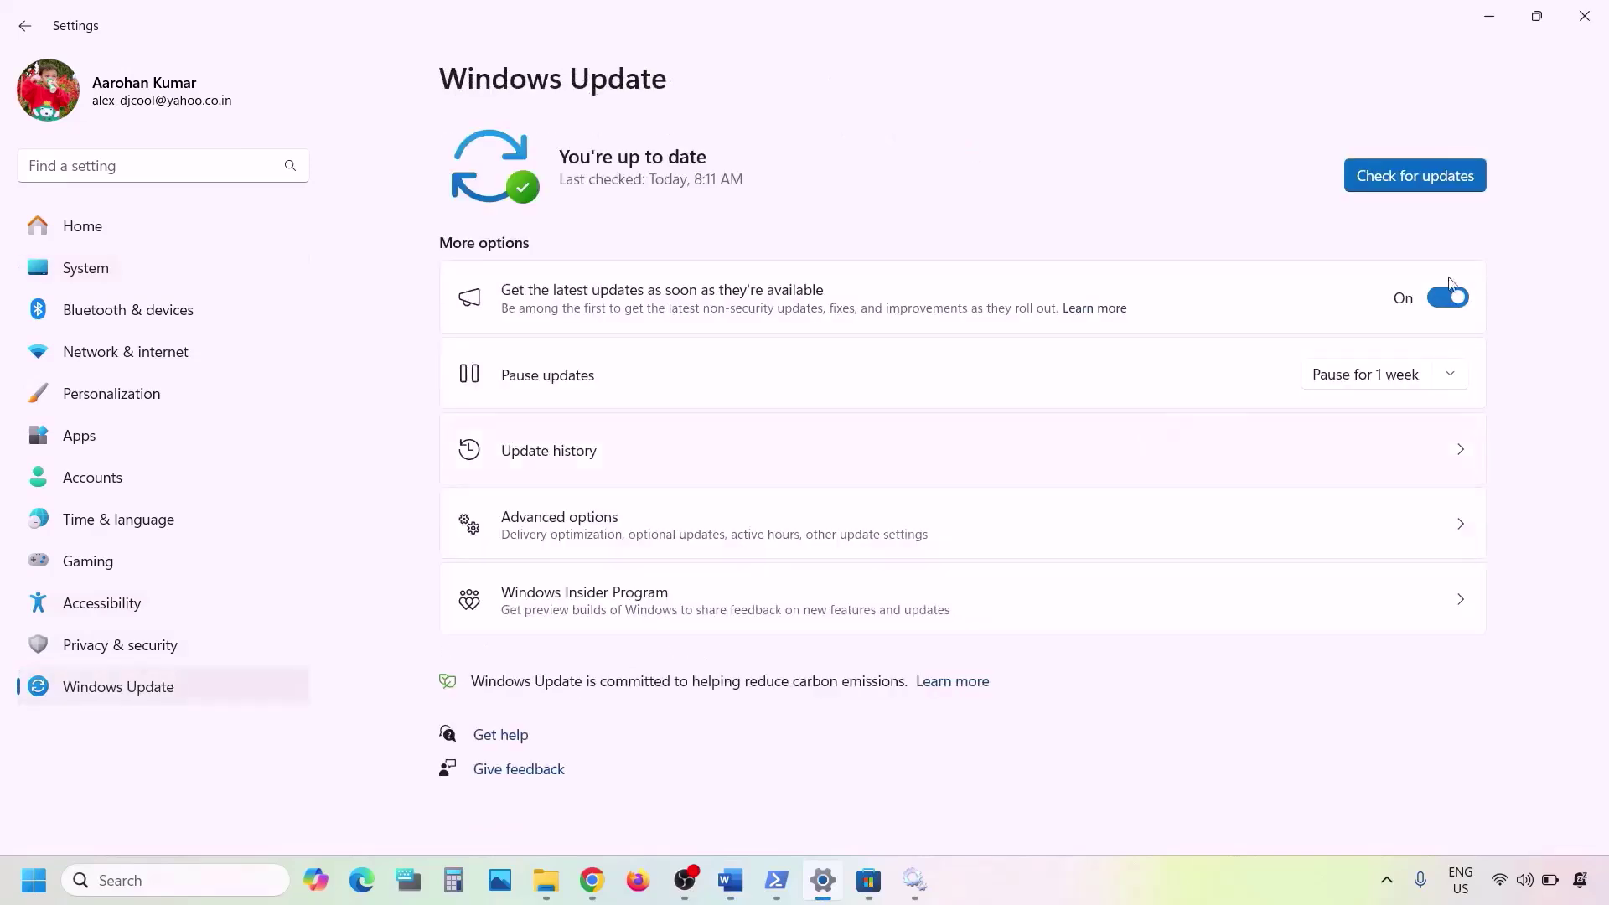
{"action": "left_click", "coordinate": [1449, 187]}
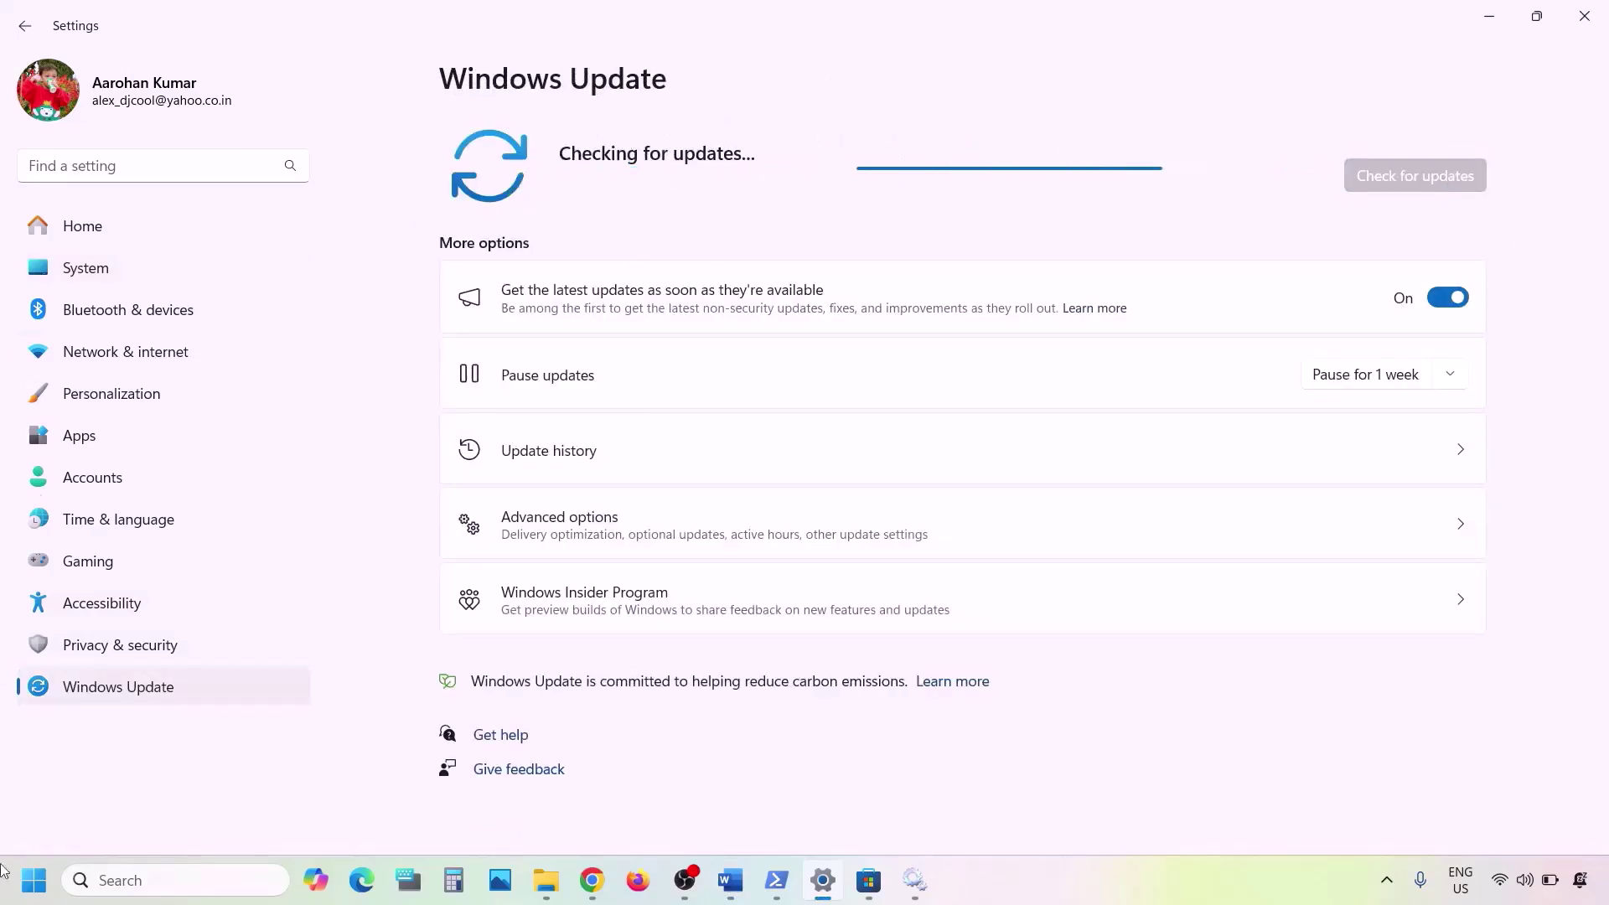
- Open and dismiss the Start menu's power options, then return to the Word guide
{"action": "left_click", "coordinate": [34, 880]}
{"action": "left_click", "coordinate": [611, 809]}
{"action": "left_click", "coordinate": [969, 732]}
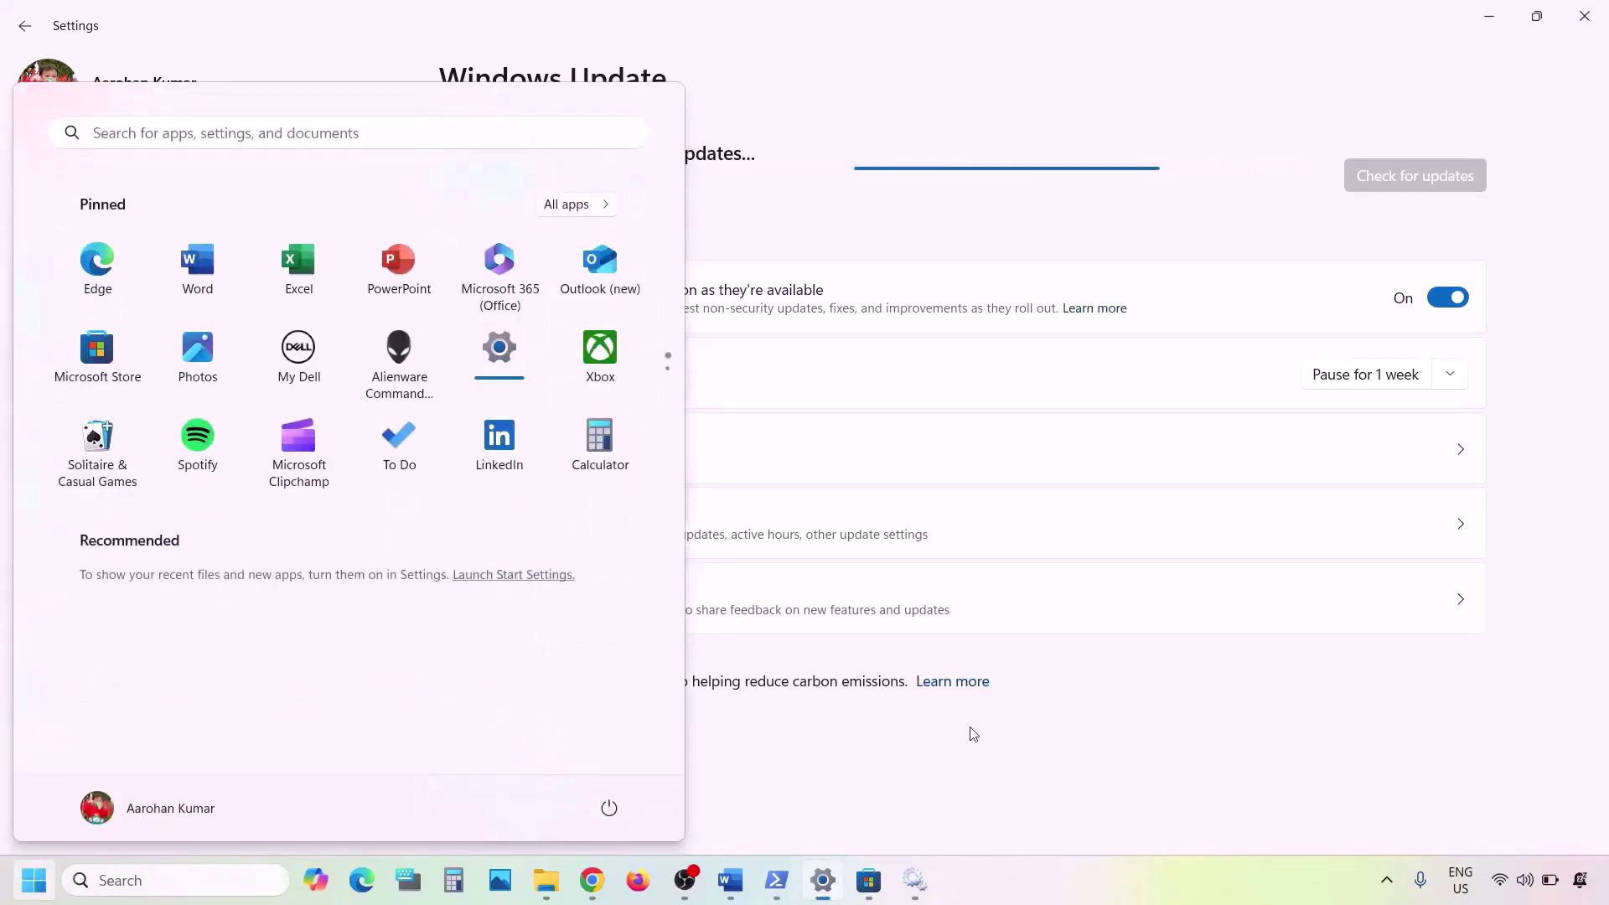
{"action": "left_click", "coordinate": [969, 732]}
{"action": "left_click", "coordinate": [730, 880]}
- Copy the guide's inetcpl.cpl command and launch Internet Properties from Windows search
{"action": "scroll", "coordinate": [645, 609], "scroll_direction": "down", "scroll_amount": 2}
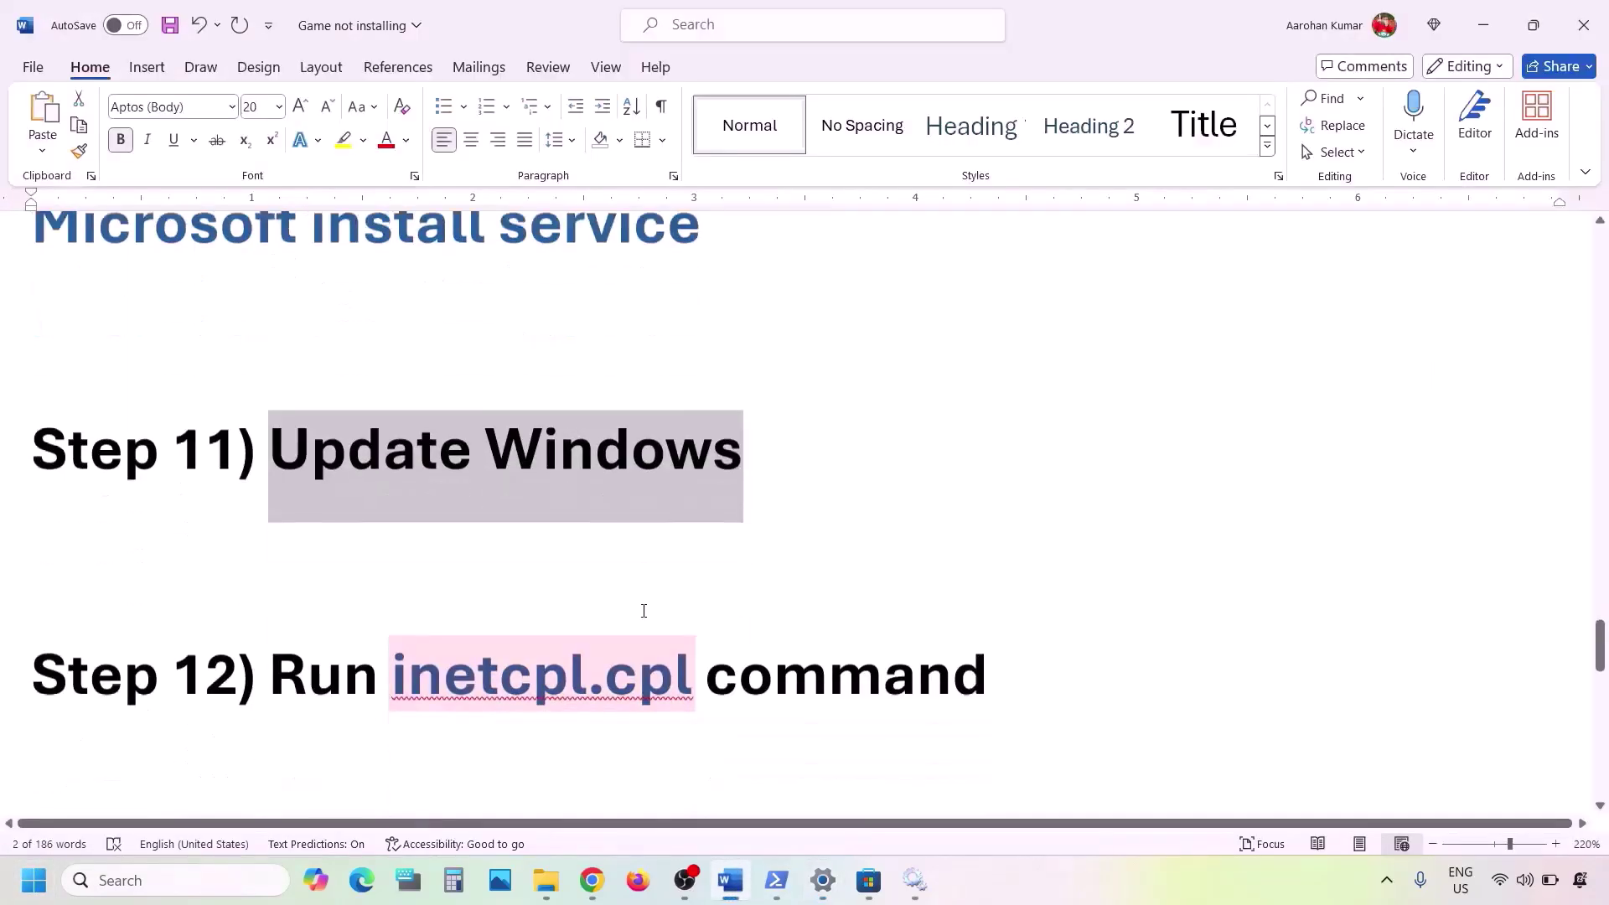
{"action": "left_click_drag", "start_coordinate": [696, 598], "coordinate": [424, 590]}
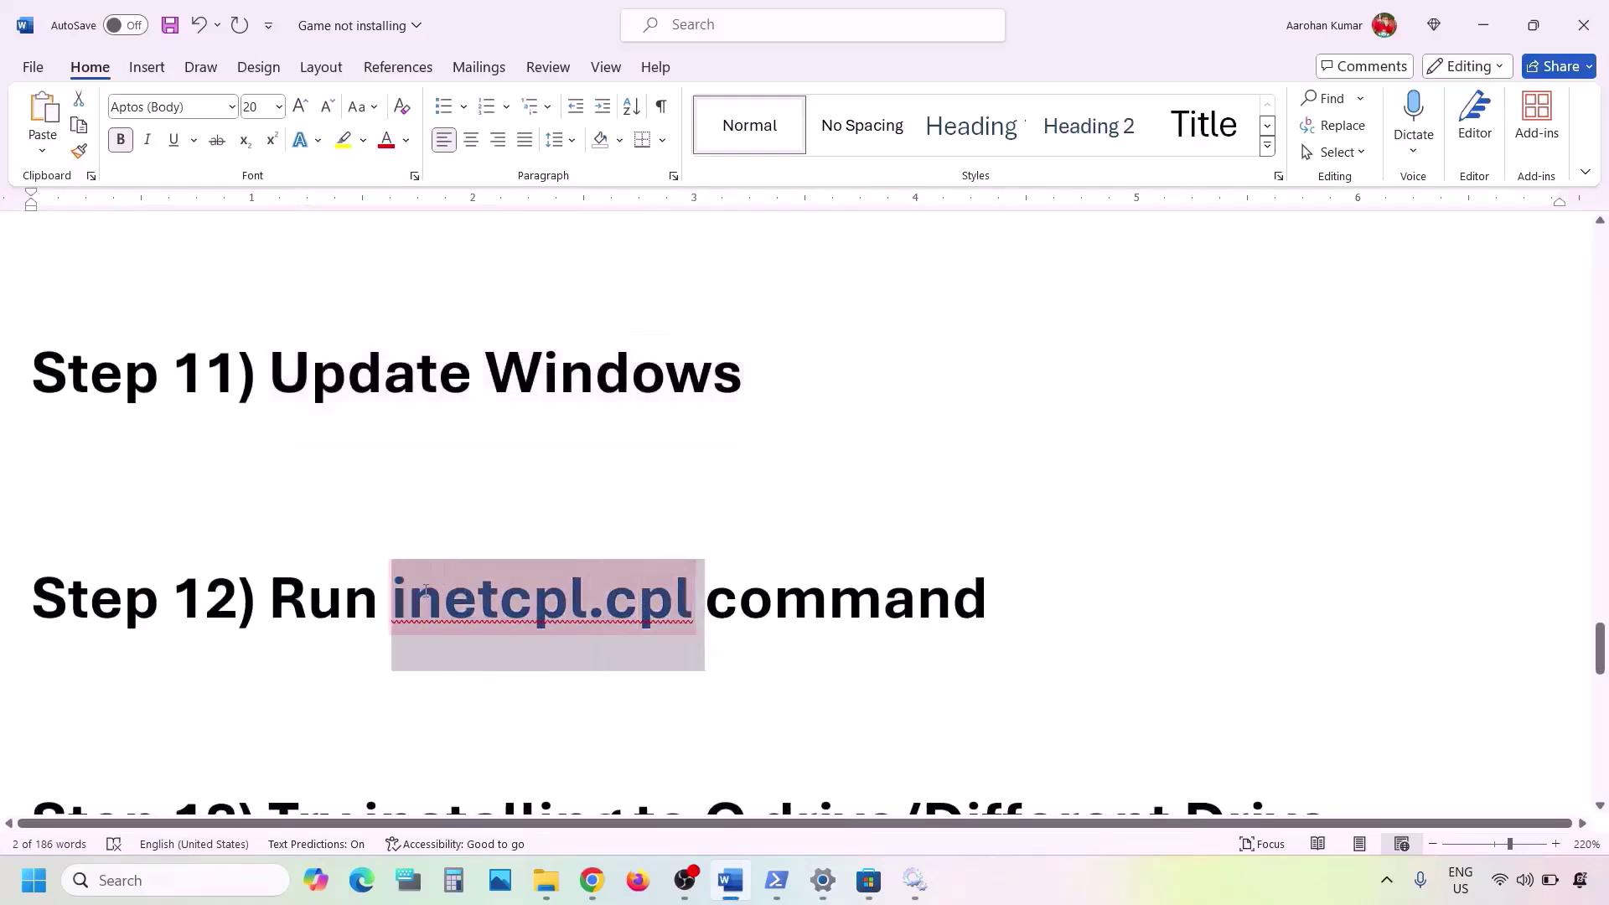
{"action": "key", "text": "ctrl+c"}
{"action": "left_click", "coordinate": [187, 881]}
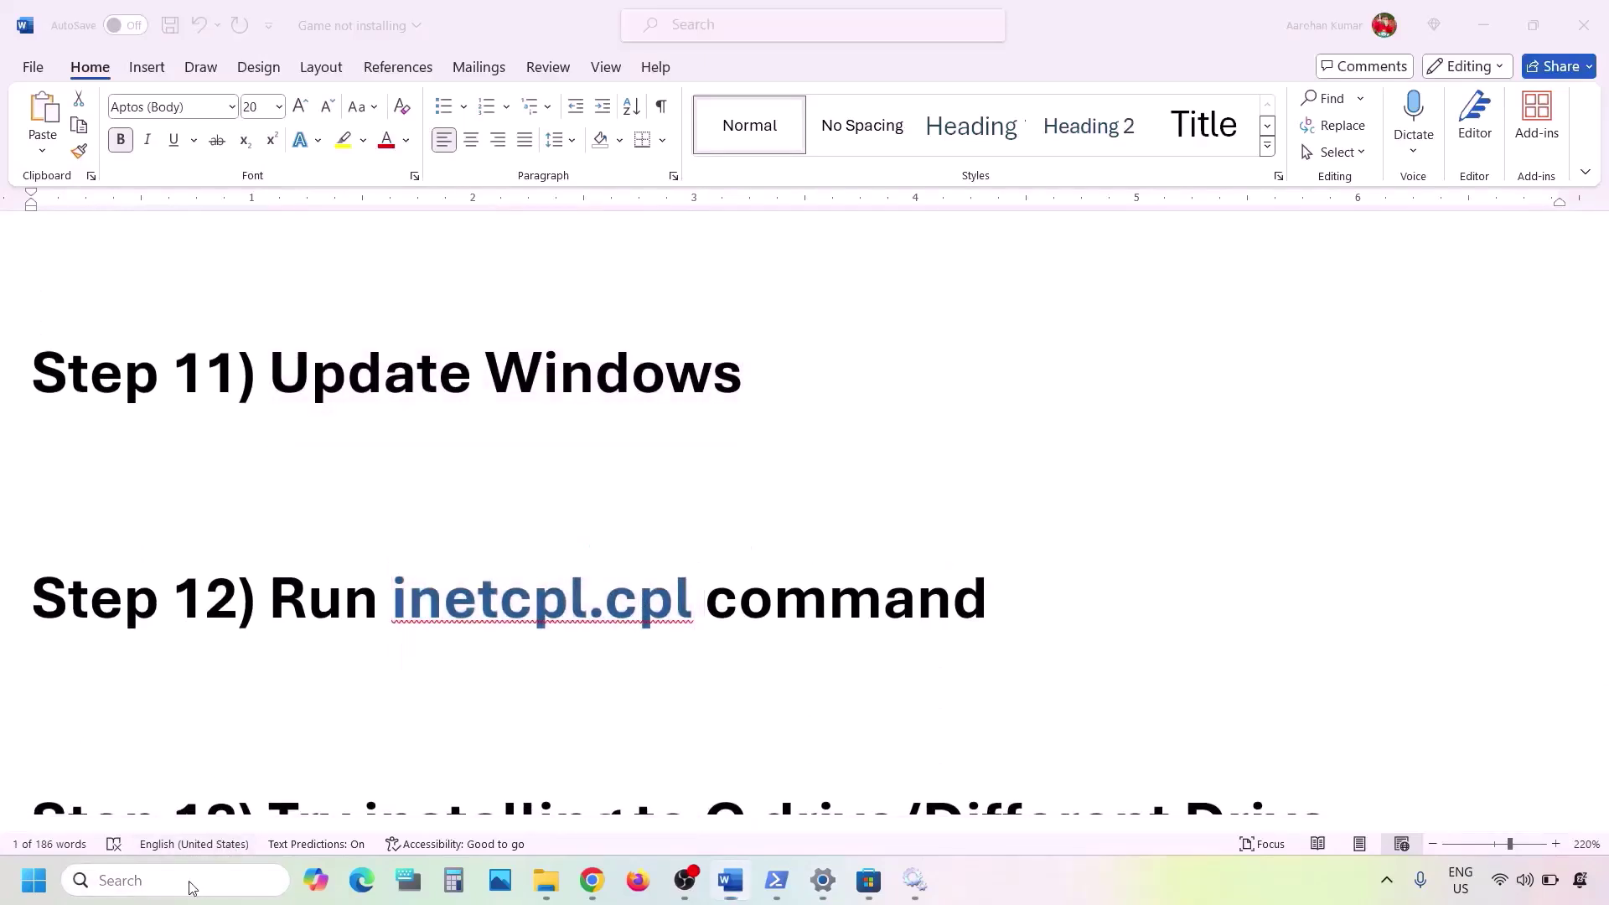
{"action": "key", "text": "ctrl+v"}
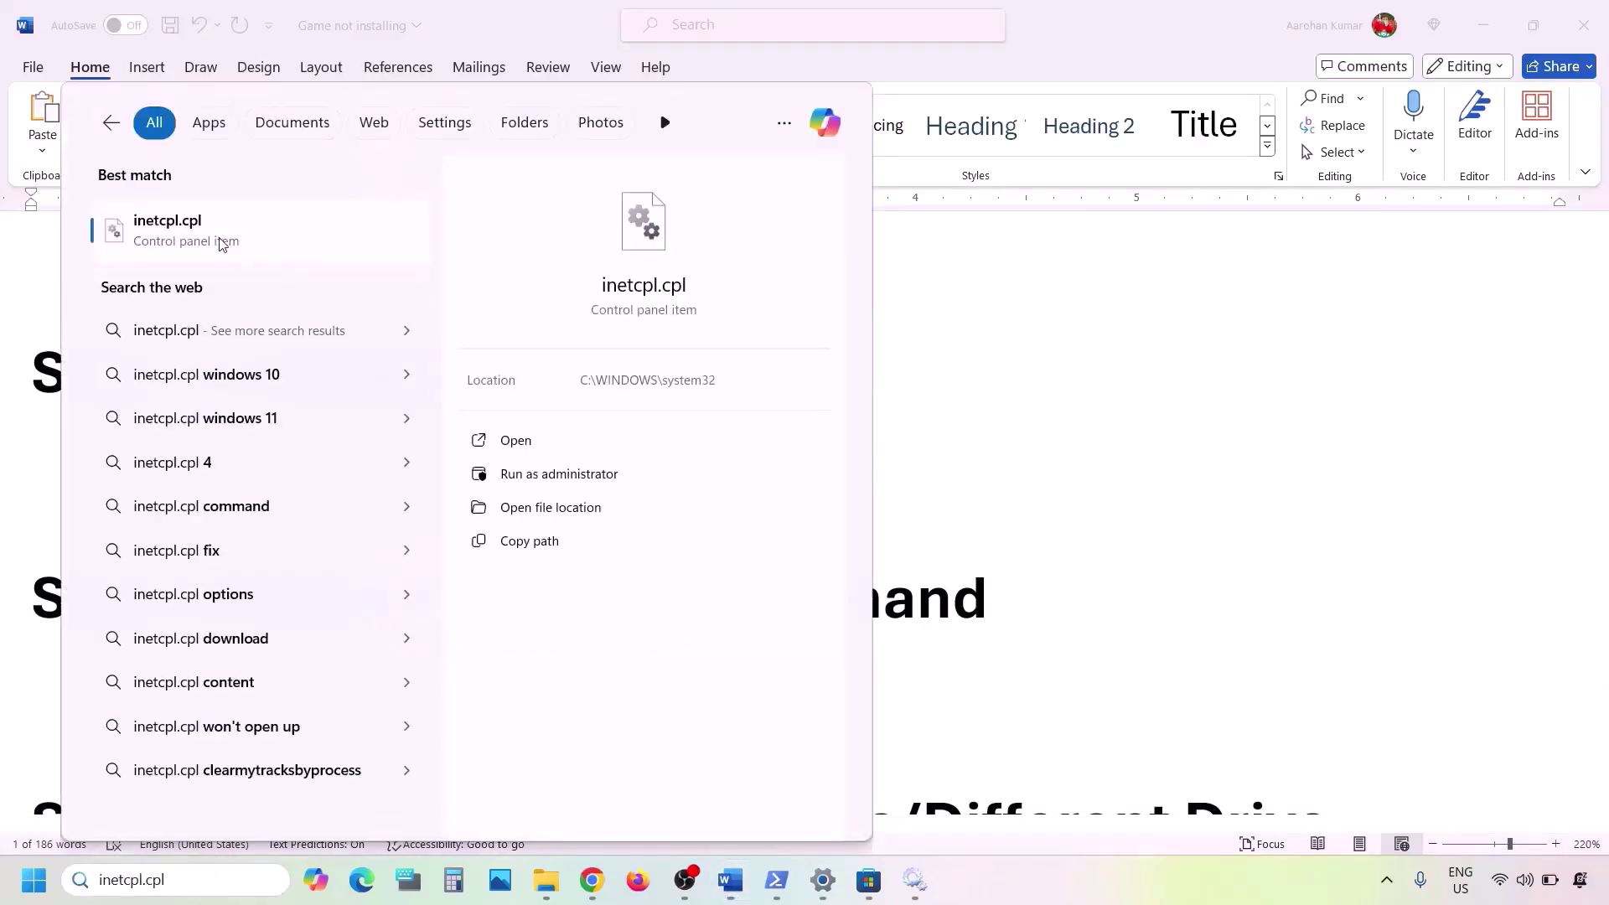
{"action": "left_click", "coordinate": [221, 243]}
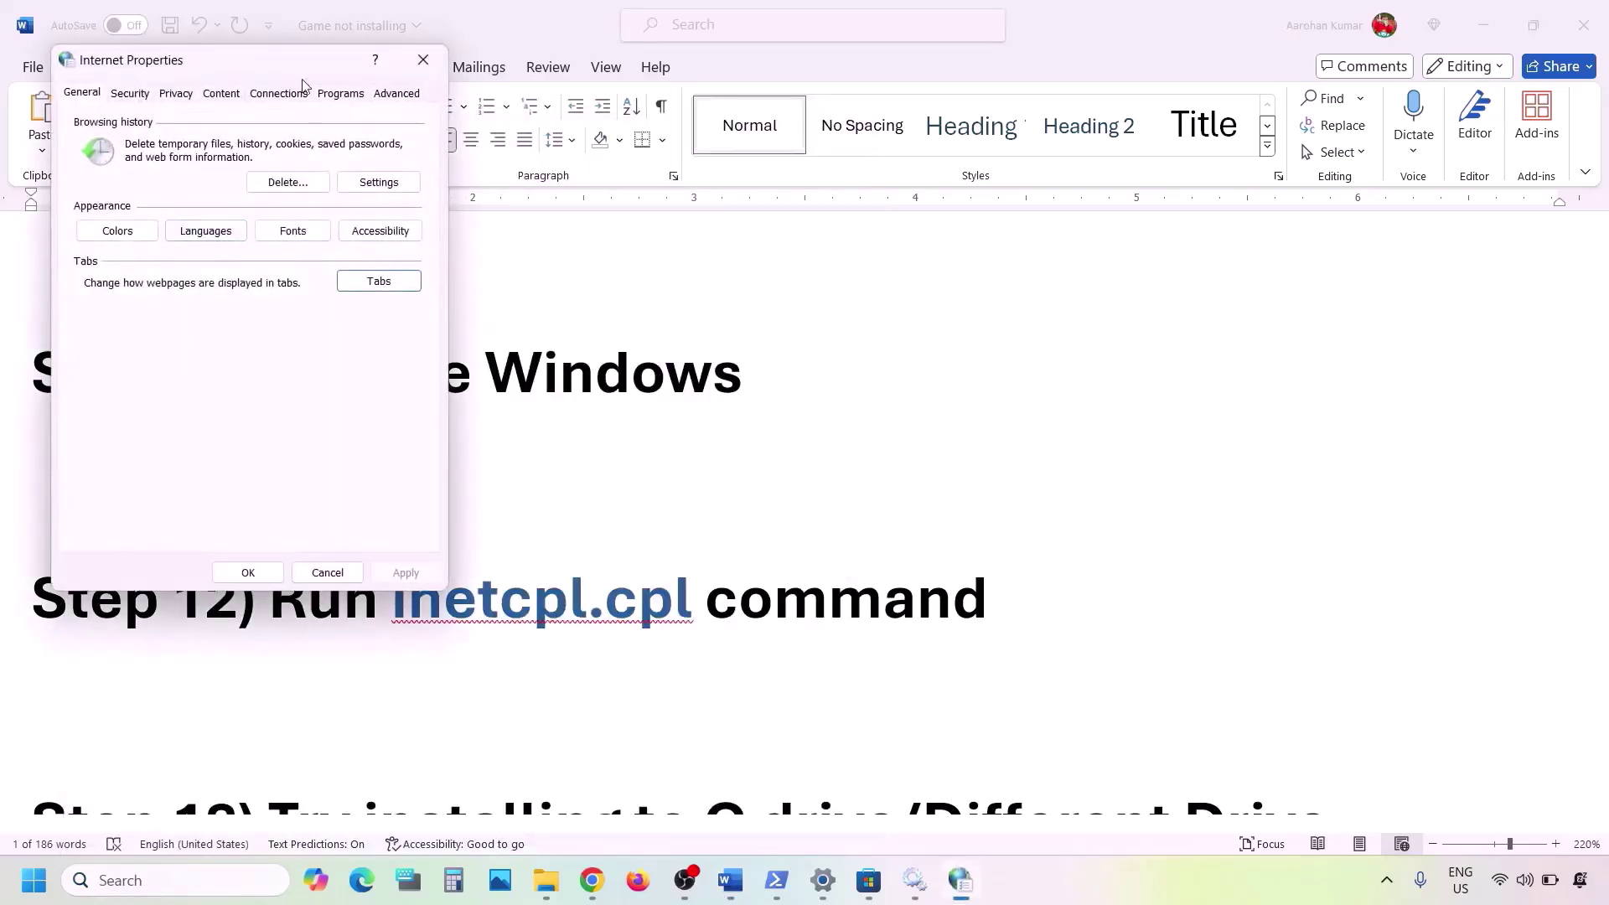
- Enable Use TLS 1.3 in the Advanced settings, apply it and close Internet Properties
{"action": "left_click", "coordinate": [397, 93]}
{"action": "left_click_drag", "start_coordinate": [331, 67], "coordinate": [763, 160]}
{"action": "left_click", "coordinate": [829, 192]}
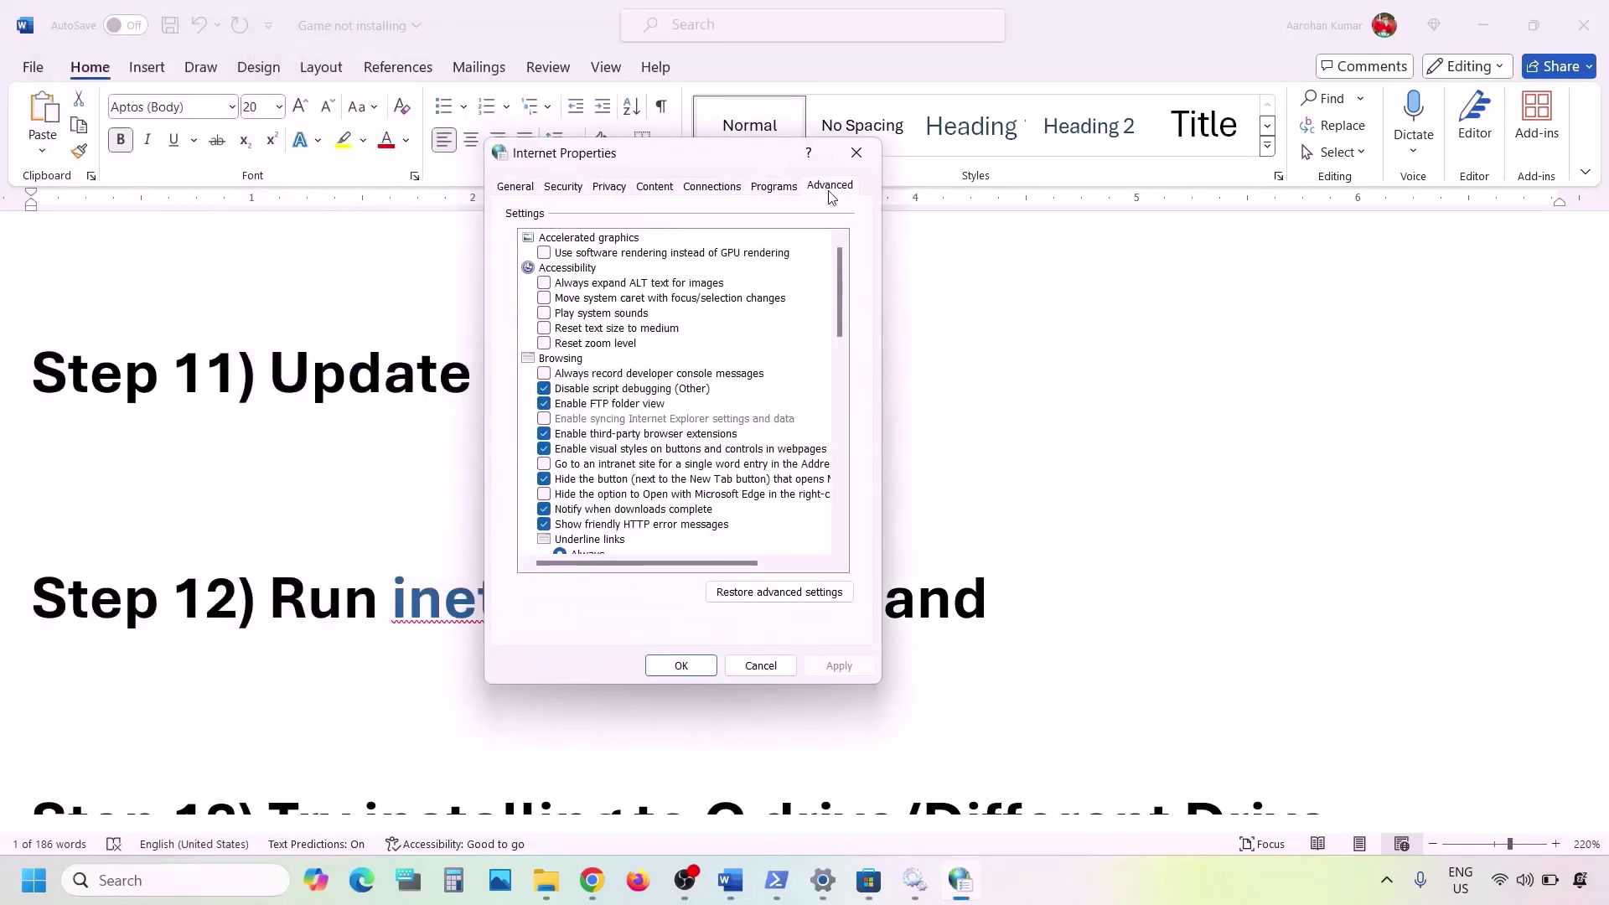
{"action": "scroll", "coordinate": [642, 409], "scroll_direction": "down", "scroll_amount": 15}
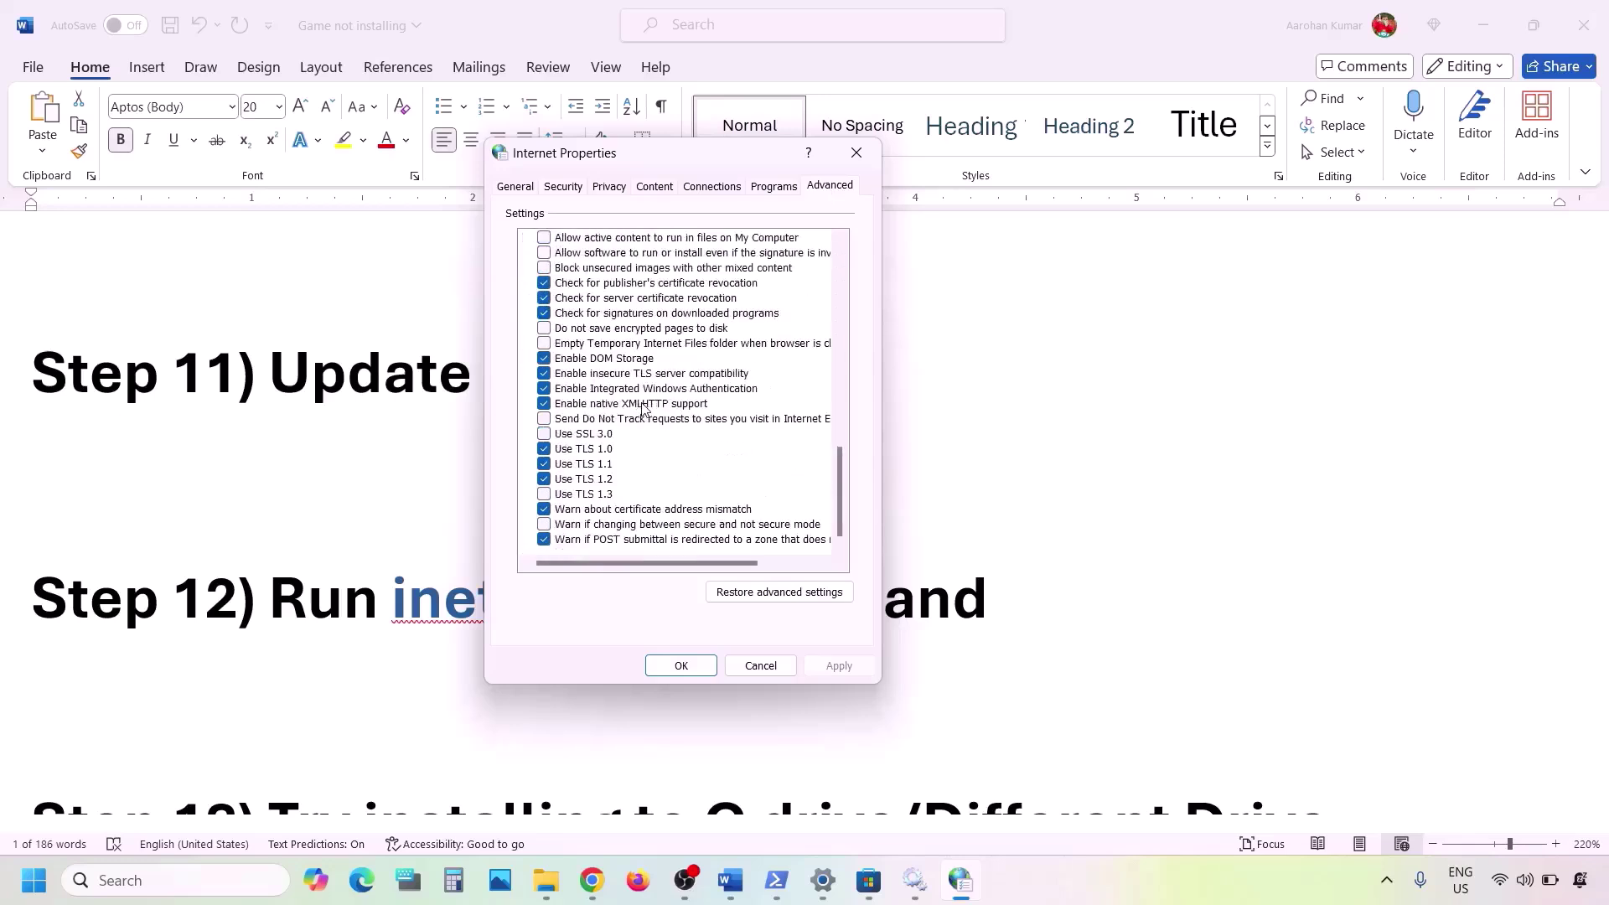
{"action": "left_click", "coordinate": [583, 496]}
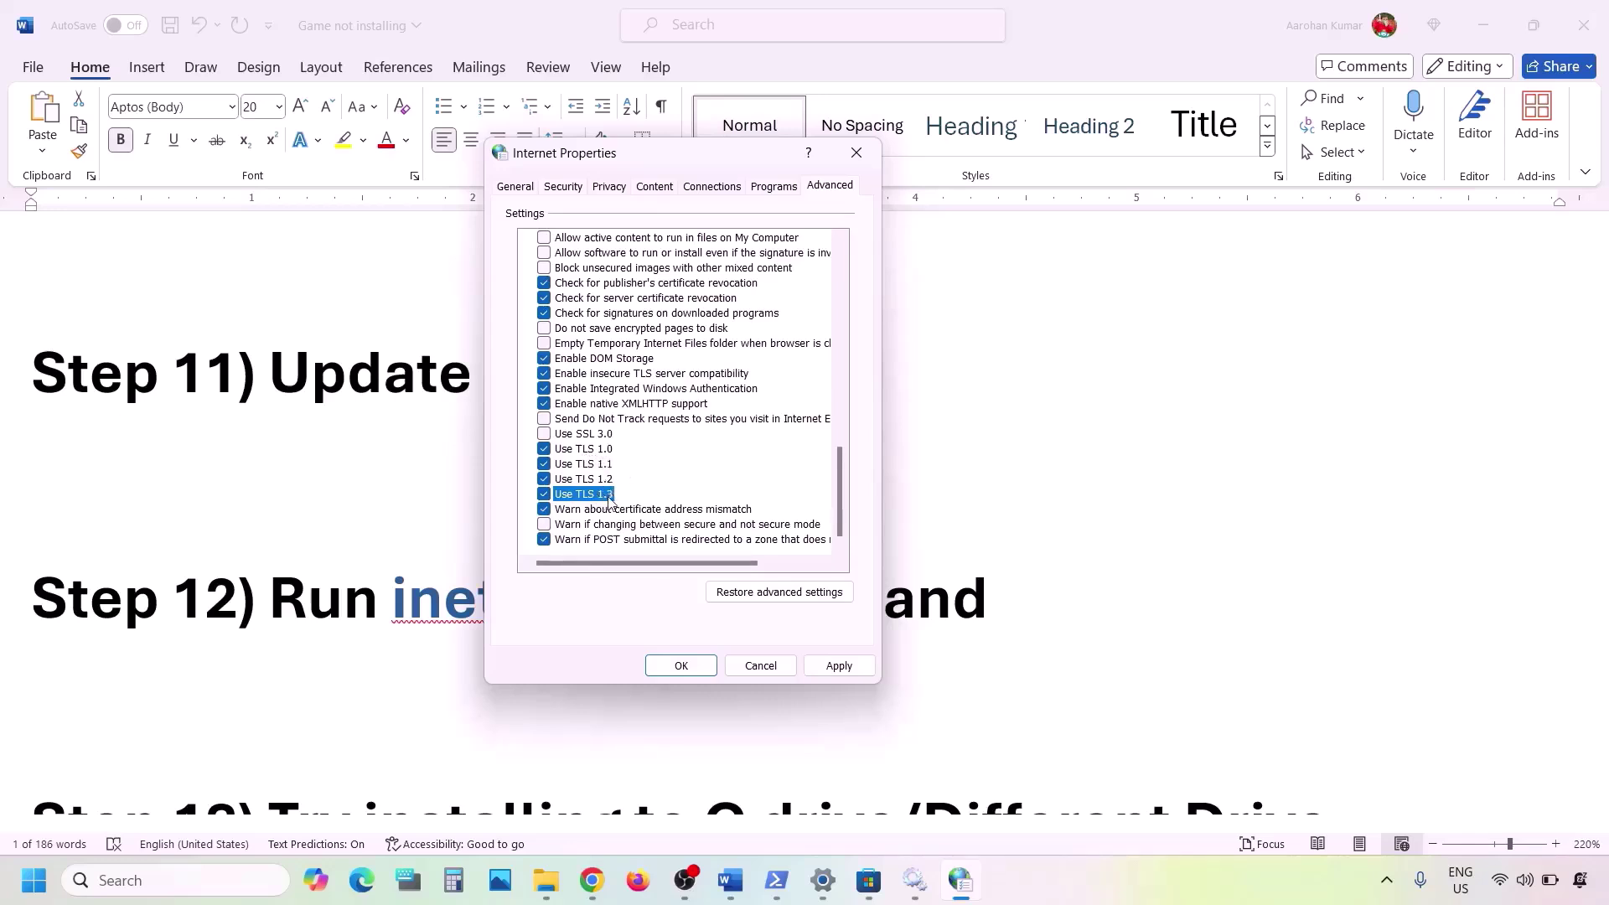
{"action": "left_click", "coordinate": [839, 665]}
{"action": "left_click", "coordinate": [680, 665]}
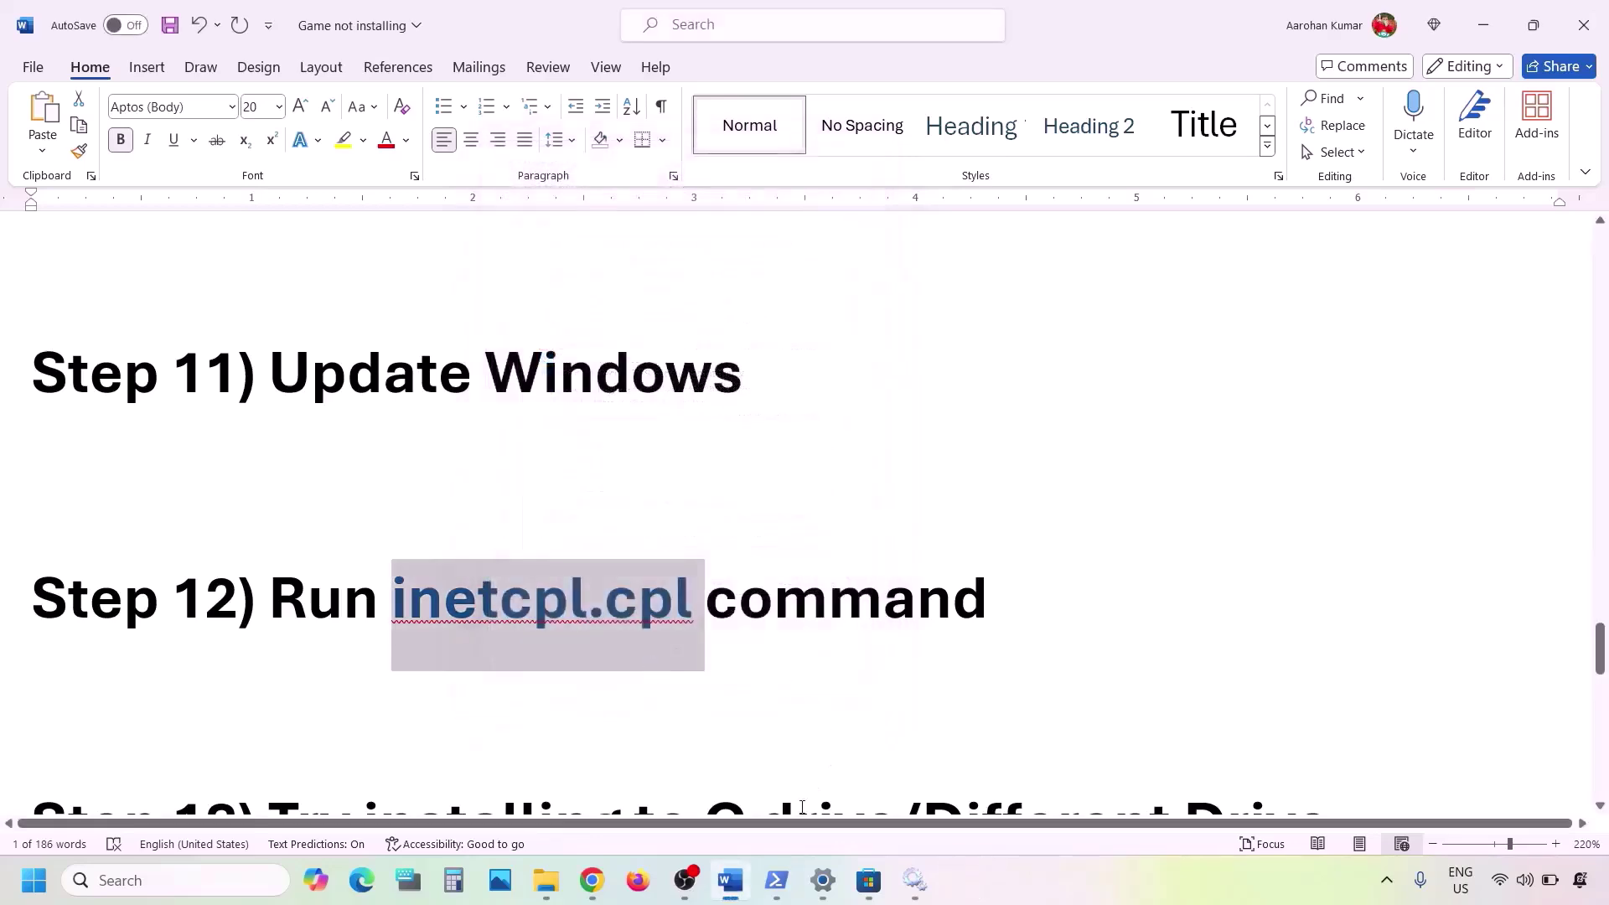
- Highlight Step 13's C drive text, then open System > Storage advanced storage settings
{"action": "scroll", "coordinate": [545, 635], "scroll_direction": "down", "scroll_amount": 4}
{"action": "scroll", "coordinate": [543, 634], "scroll_direction": "up", "scroll_amount": 1}
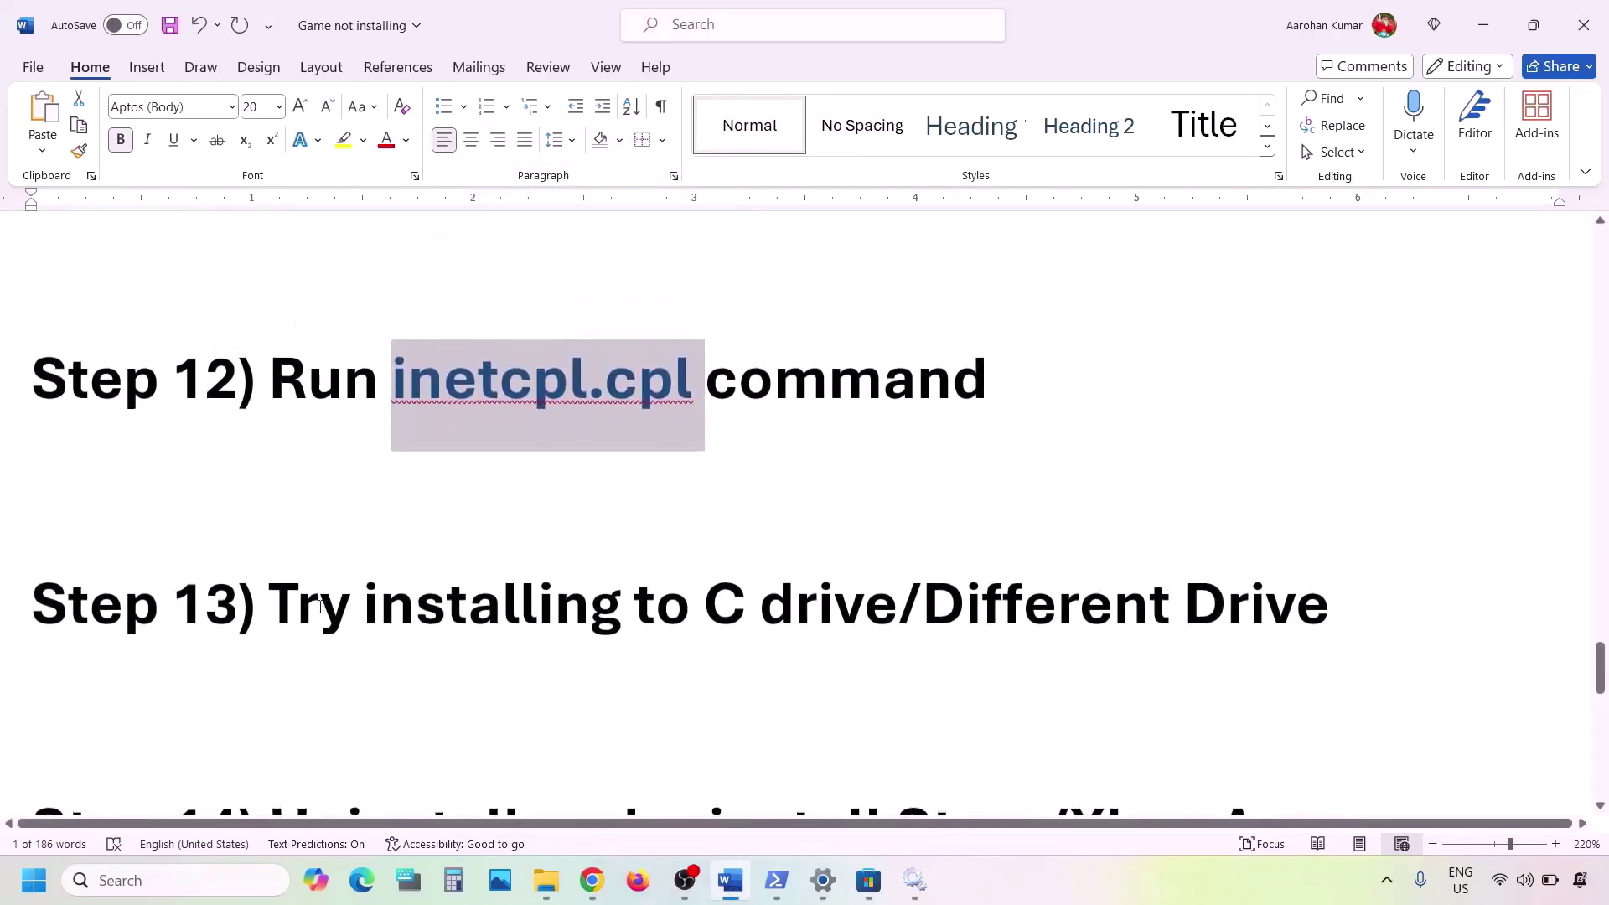
{"action": "left_click_drag", "start_coordinate": [270, 605], "coordinate": [1086, 610]}
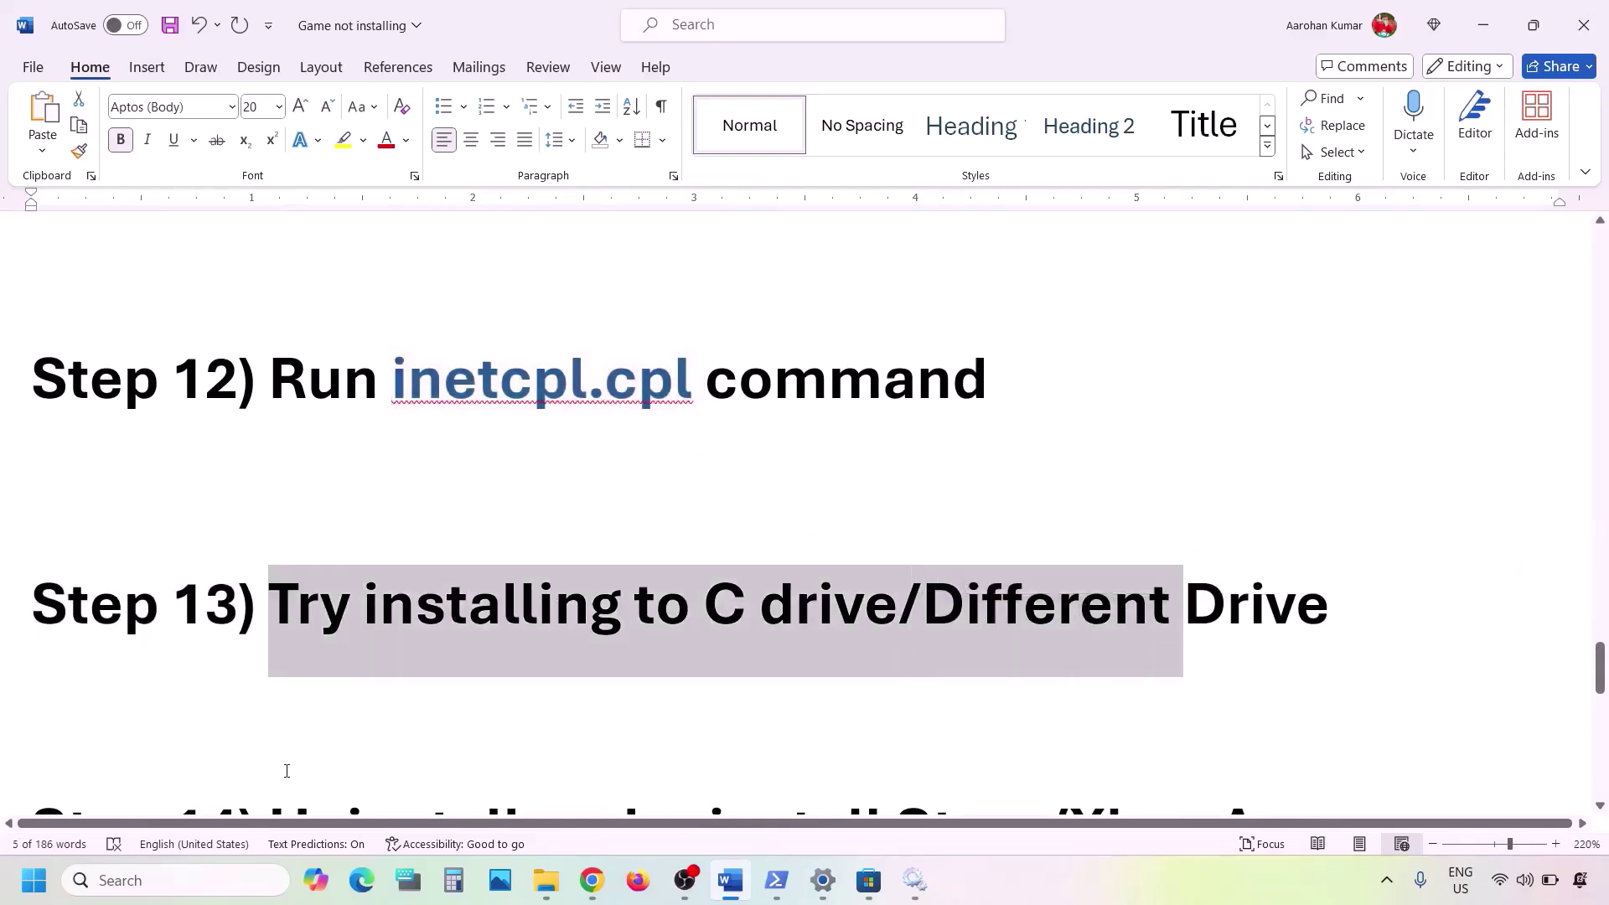
{"action": "key", "text": "alt+Tab"}
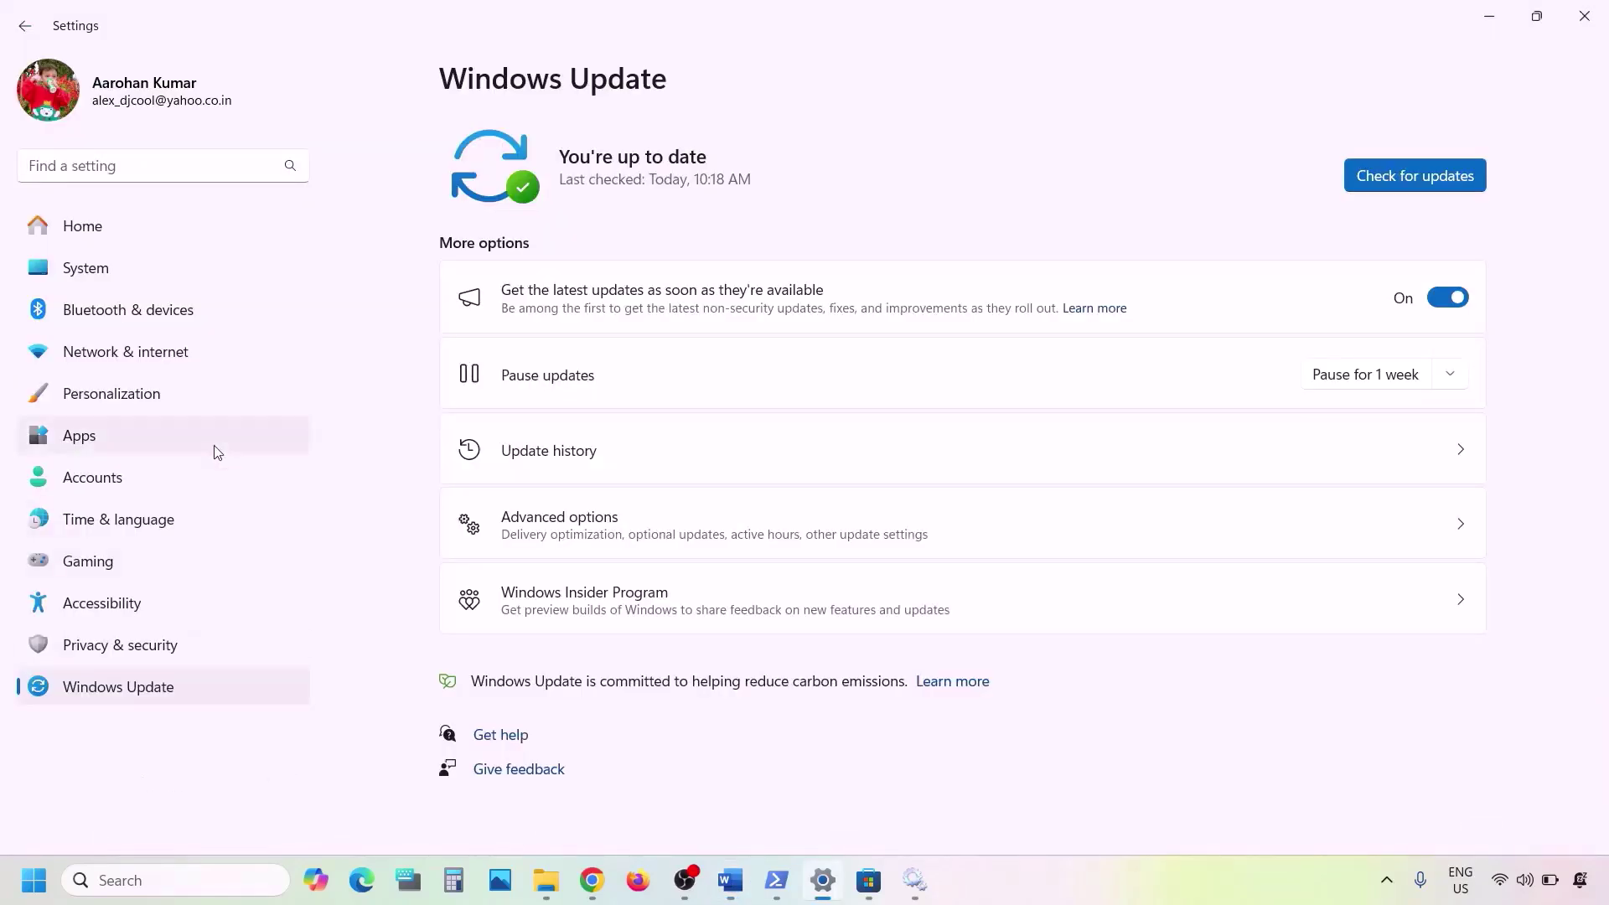
{"action": "left_click", "coordinate": [88, 253]}
{"action": "scroll", "coordinate": [701, 456], "scroll_direction": "down", "scroll_amount": 3}
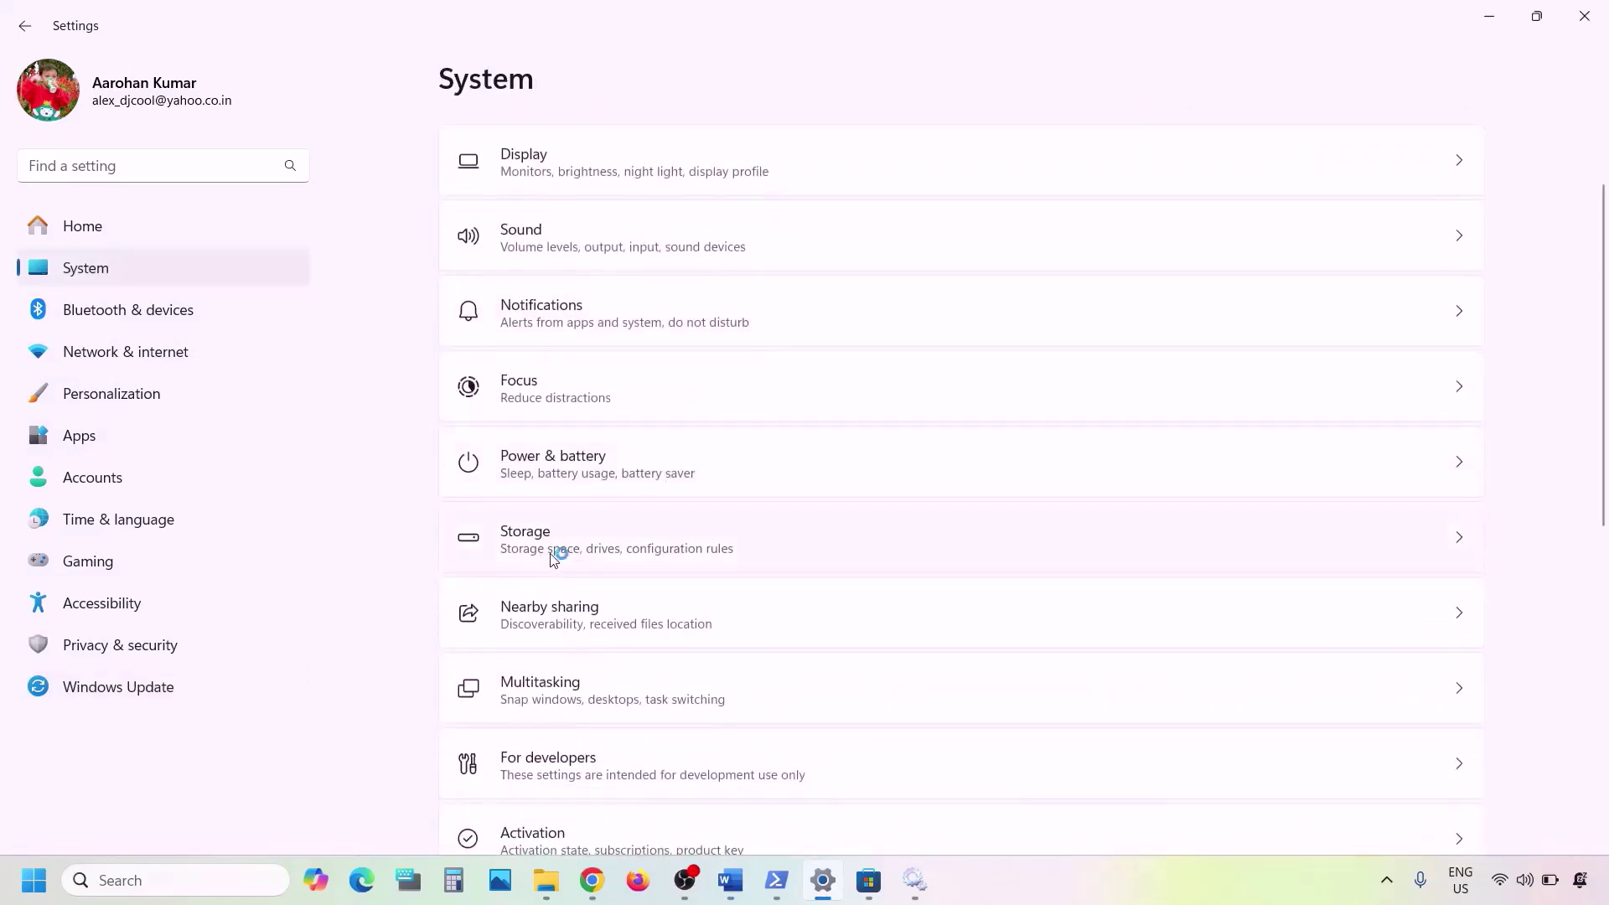
{"action": "left_click", "coordinate": [553, 558]}
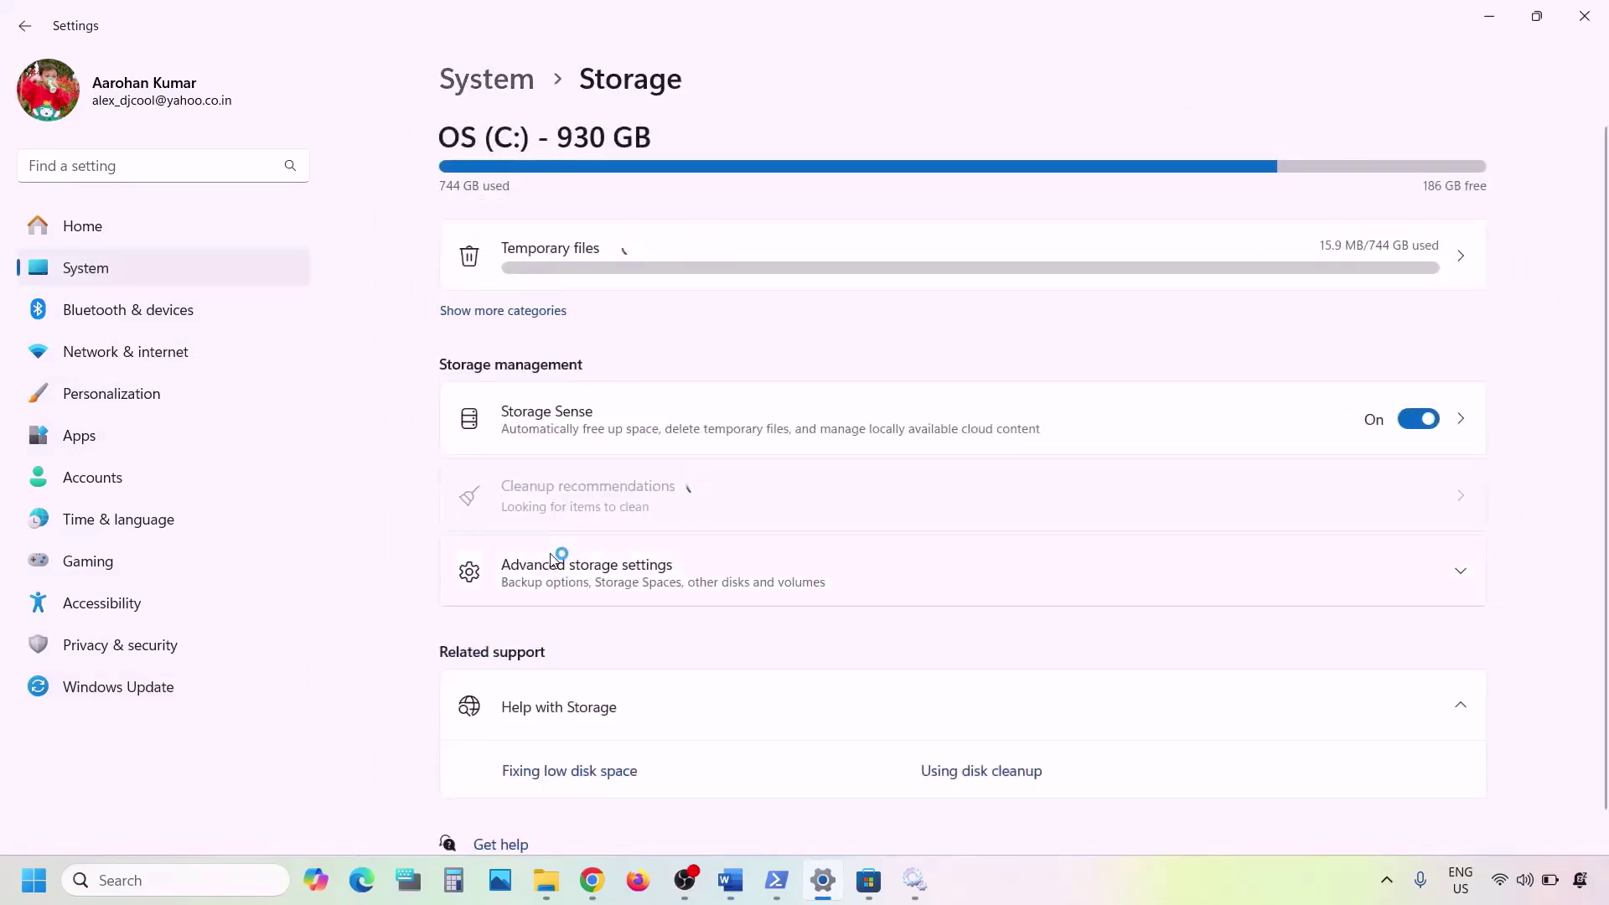
{"action": "scroll", "coordinate": [553, 557], "scroll_direction": "down", "scroll_amount": 1}
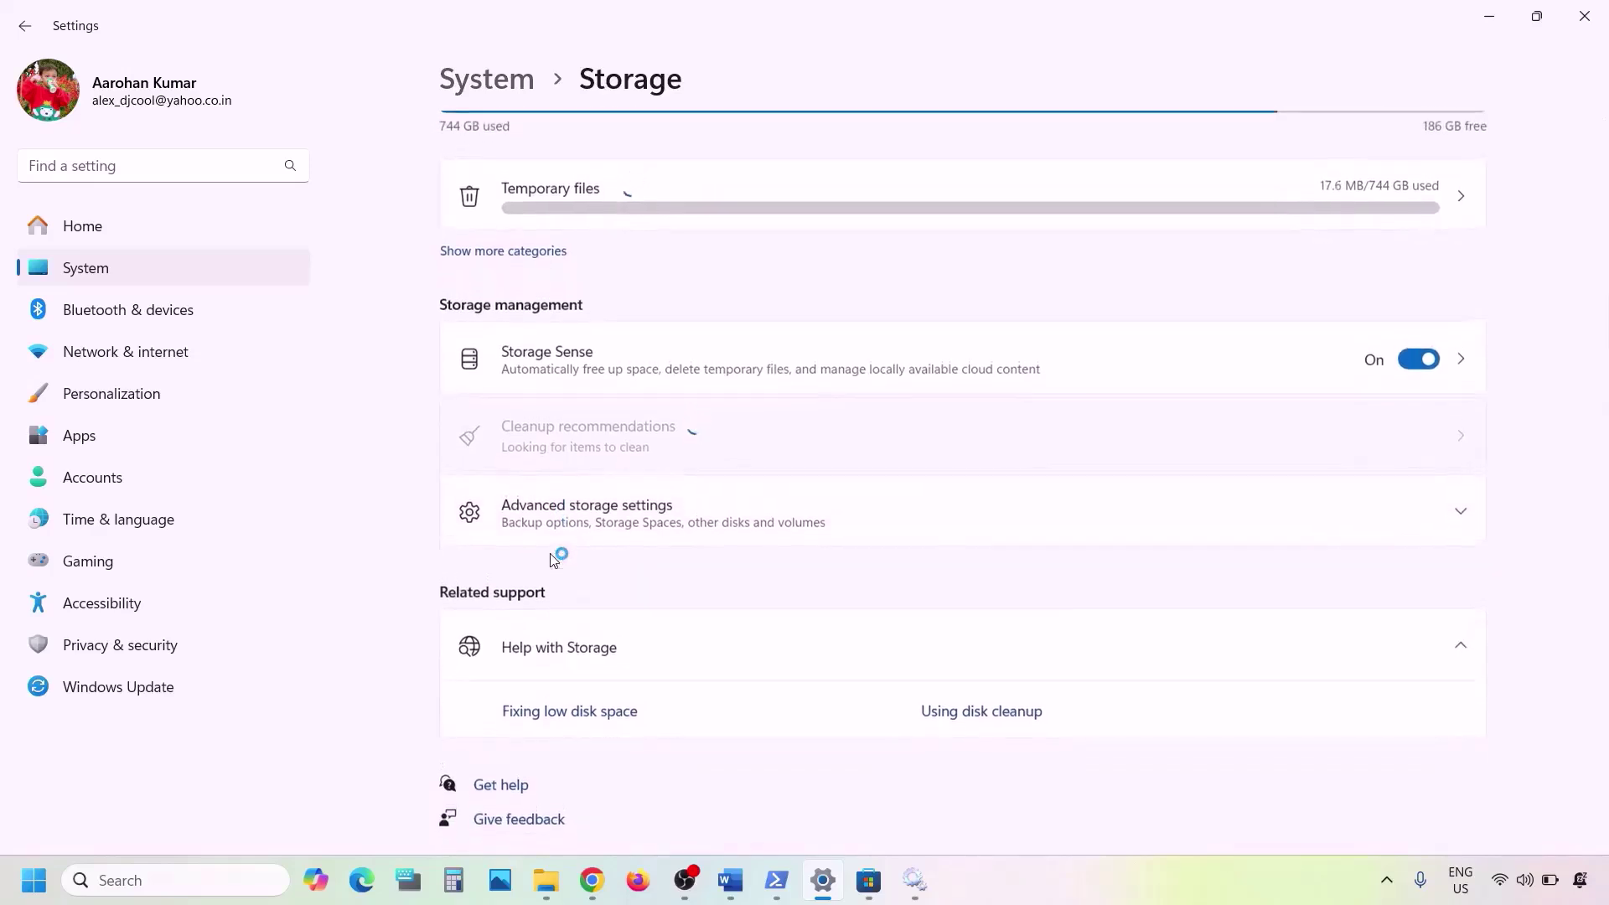
{"action": "left_click", "coordinate": [623, 524]}
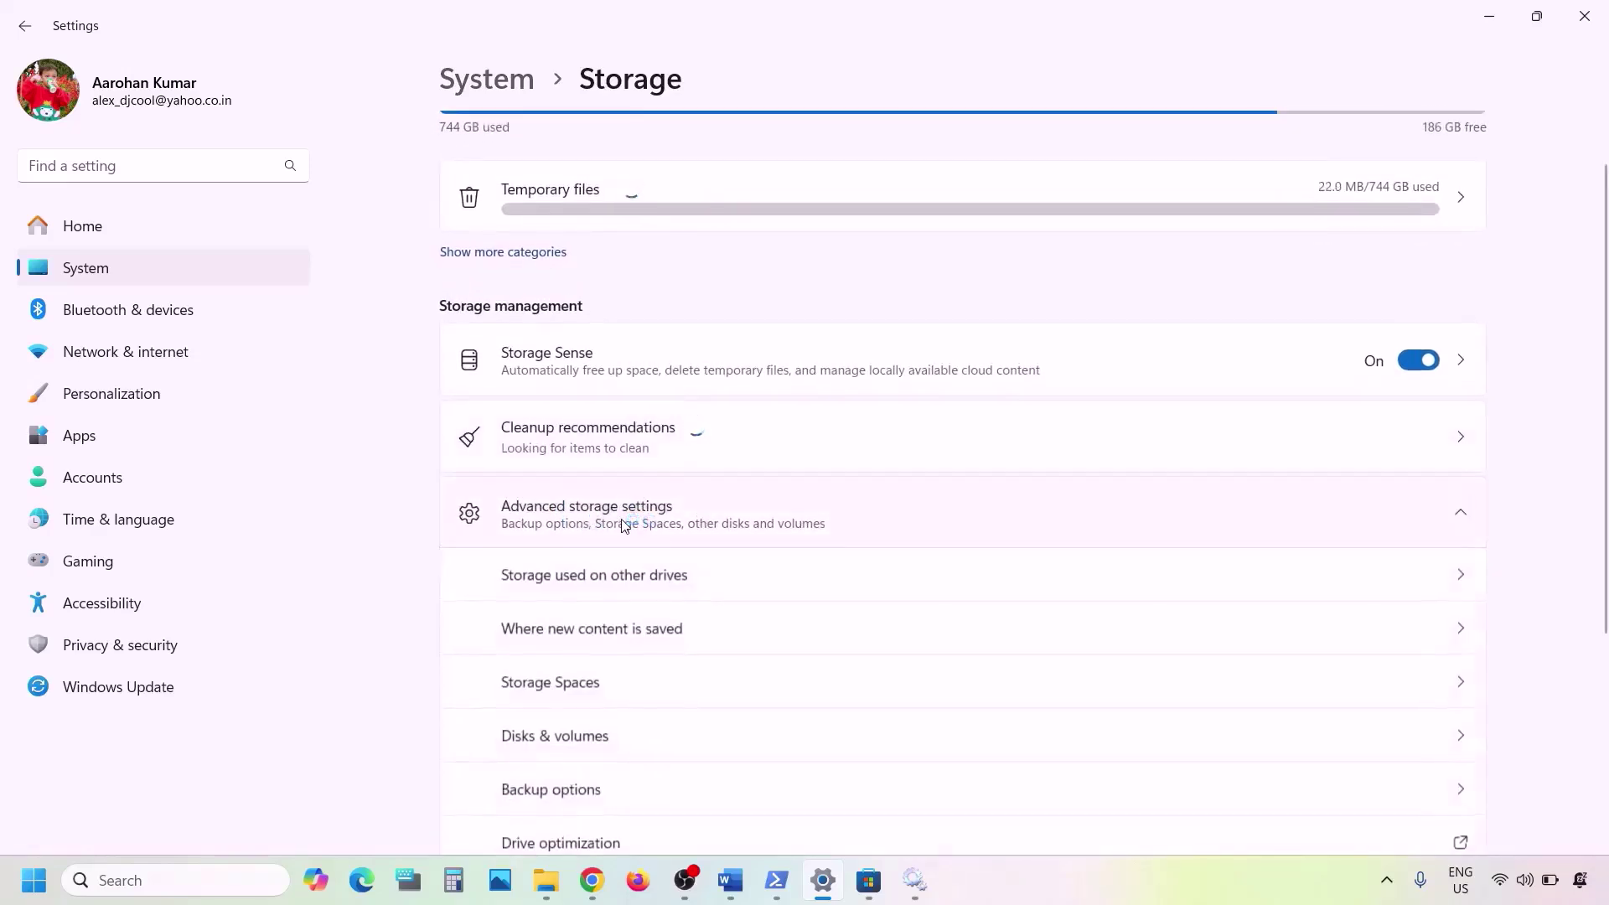
- In Where new content is saved, confirm new apps stay on OS (C:), then return to Word
{"action": "scroll", "coordinate": [622, 523], "scroll_direction": "down", "scroll_amount": 3}
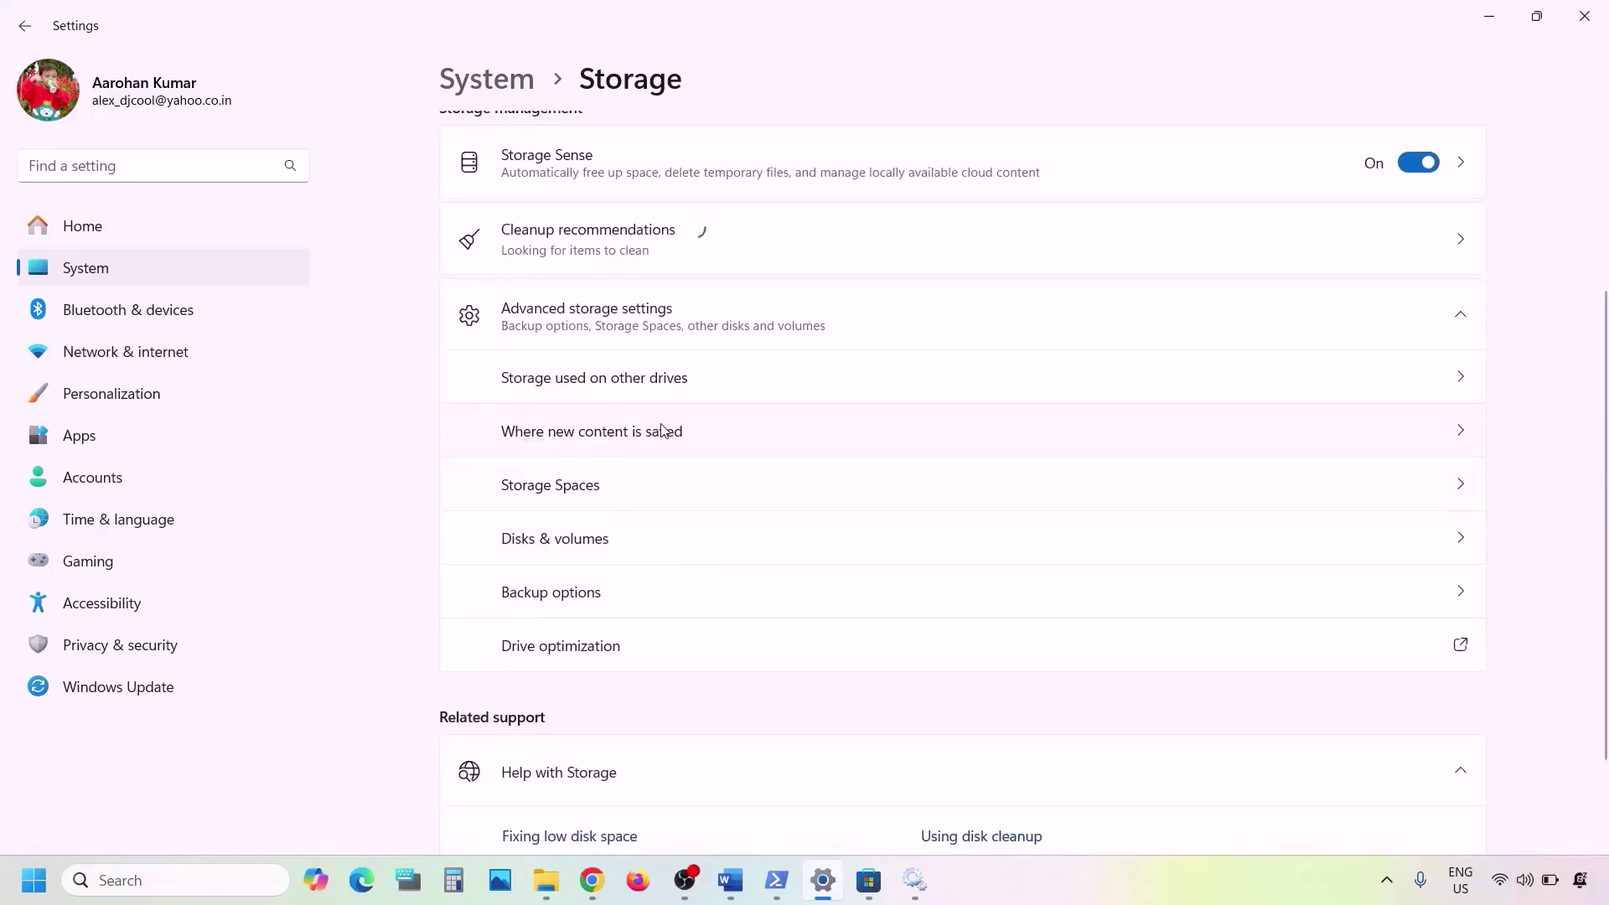
{"action": "scroll", "coordinate": [1204, 436], "scroll_direction": "up", "scroll_amount": 5}
{"action": "scroll", "coordinate": [1052, 545], "scroll_direction": "down", "scroll_amount": 2}
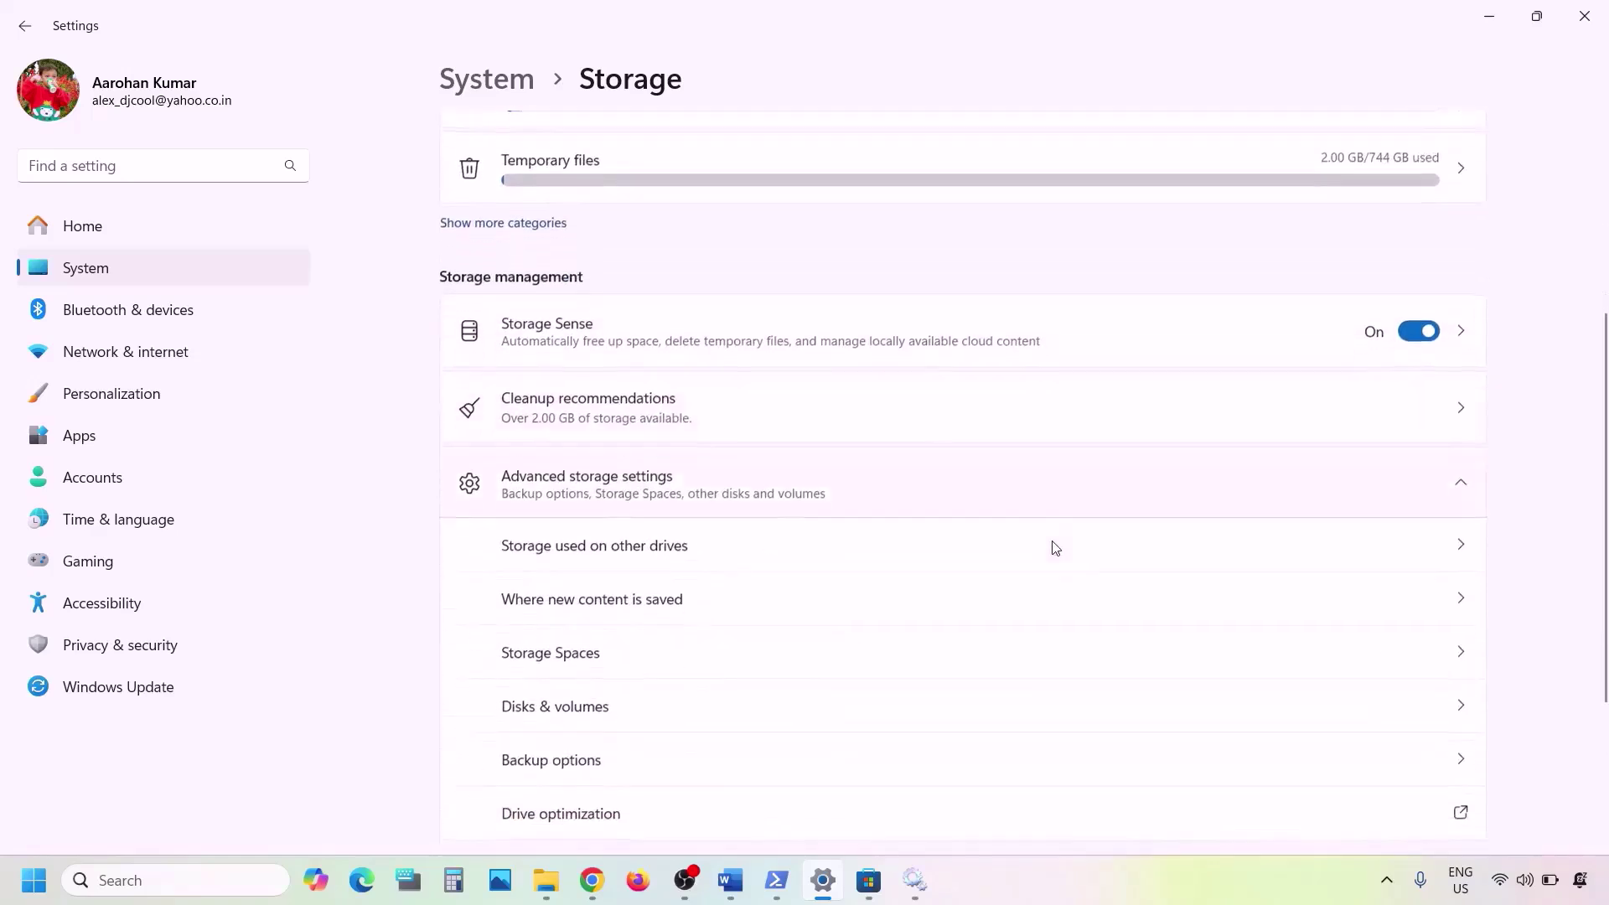
{"action": "left_click", "coordinate": [711, 611]}
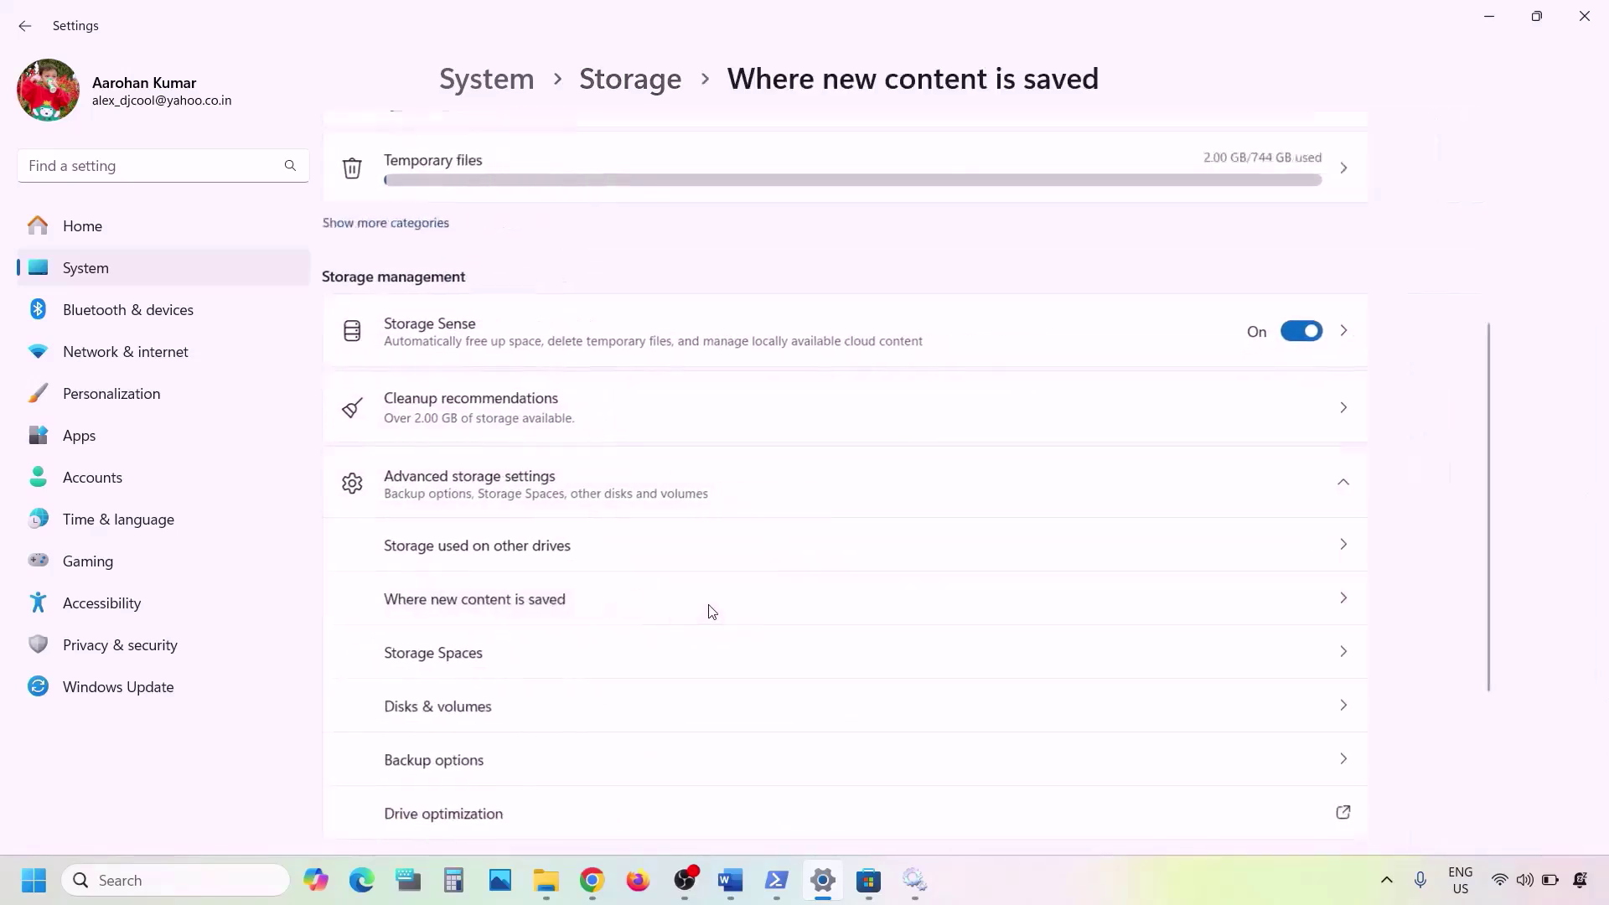
{"action": "left_click", "coordinate": [553, 238]}
{"action": "left_click", "coordinate": [639, 245]}
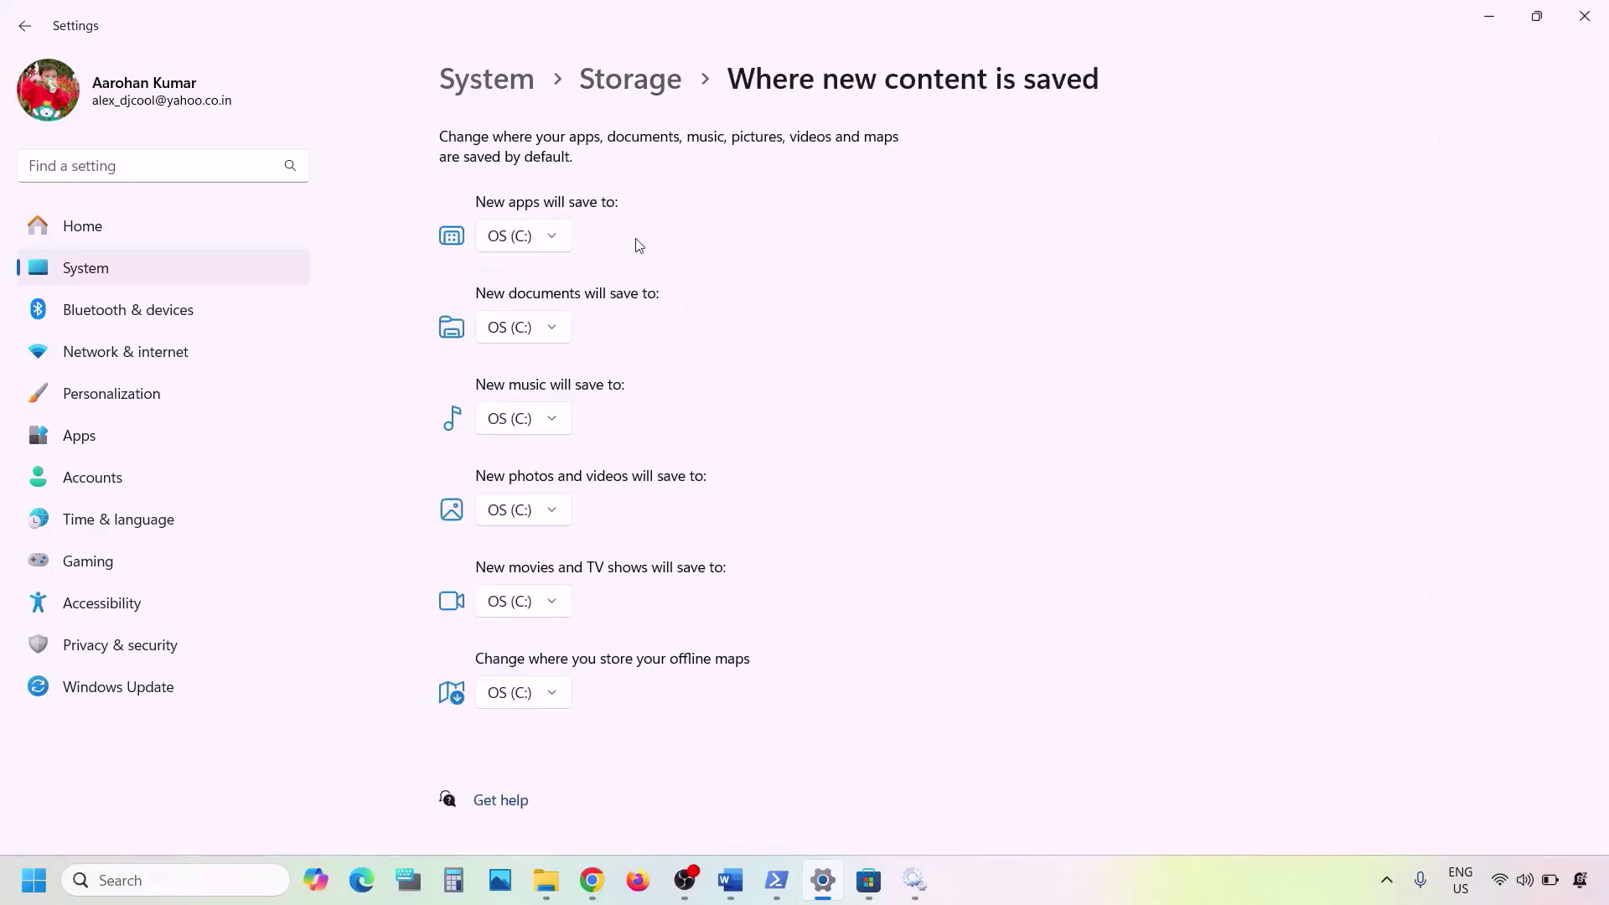
{"action": "left_click", "coordinate": [560, 240]}
{"action": "left_click", "coordinate": [624, 242]}
{"action": "left_click", "coordinate": [559, 247]}
{"action": "left_click", "coordinate": [620, 245]}
{"action": "left_click", "coordinate": [730, 879]}
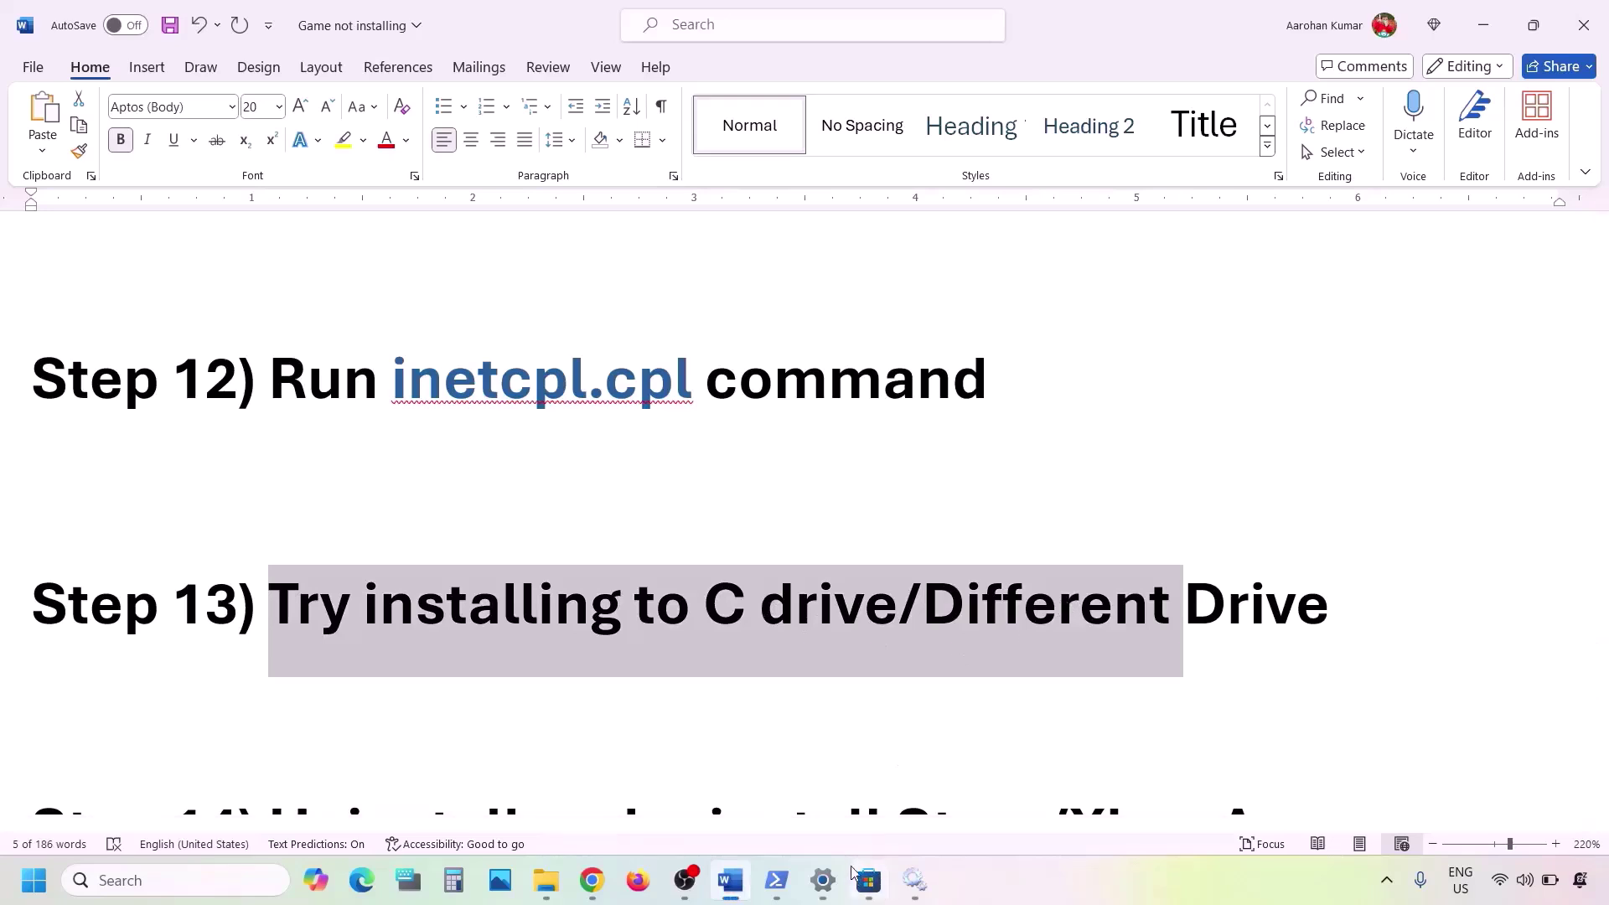
- Recheck the New apps drive dropdown without changes and minimize Settings
{"action": "left_click", "coordinate": [816, 881]}
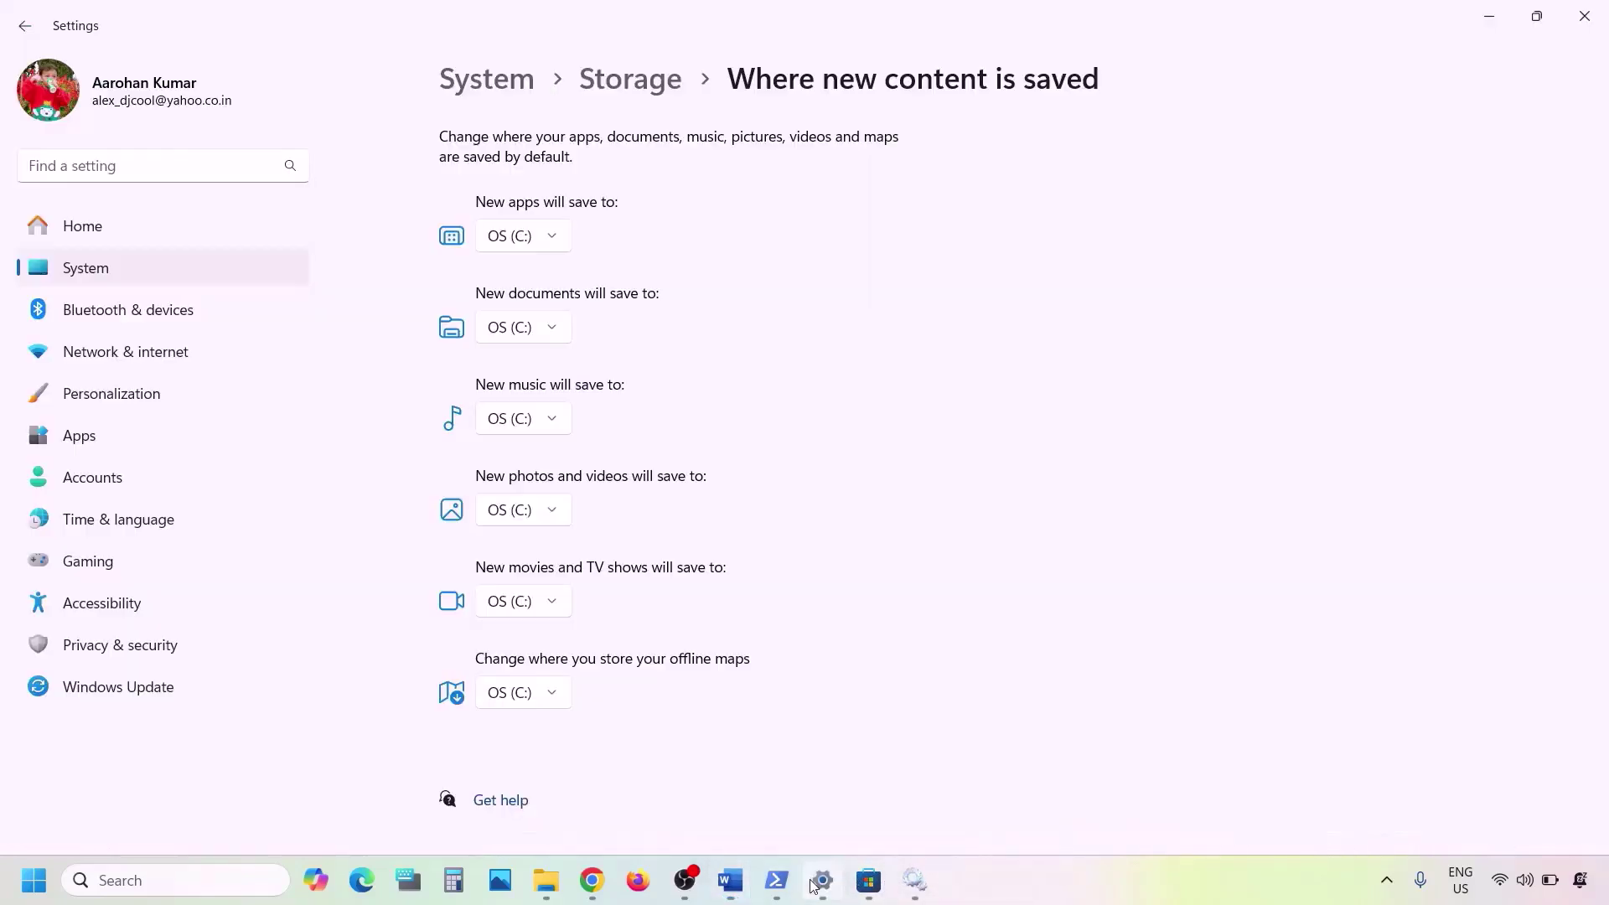
{"action": "left_click", "coordinate": [553, 243]}
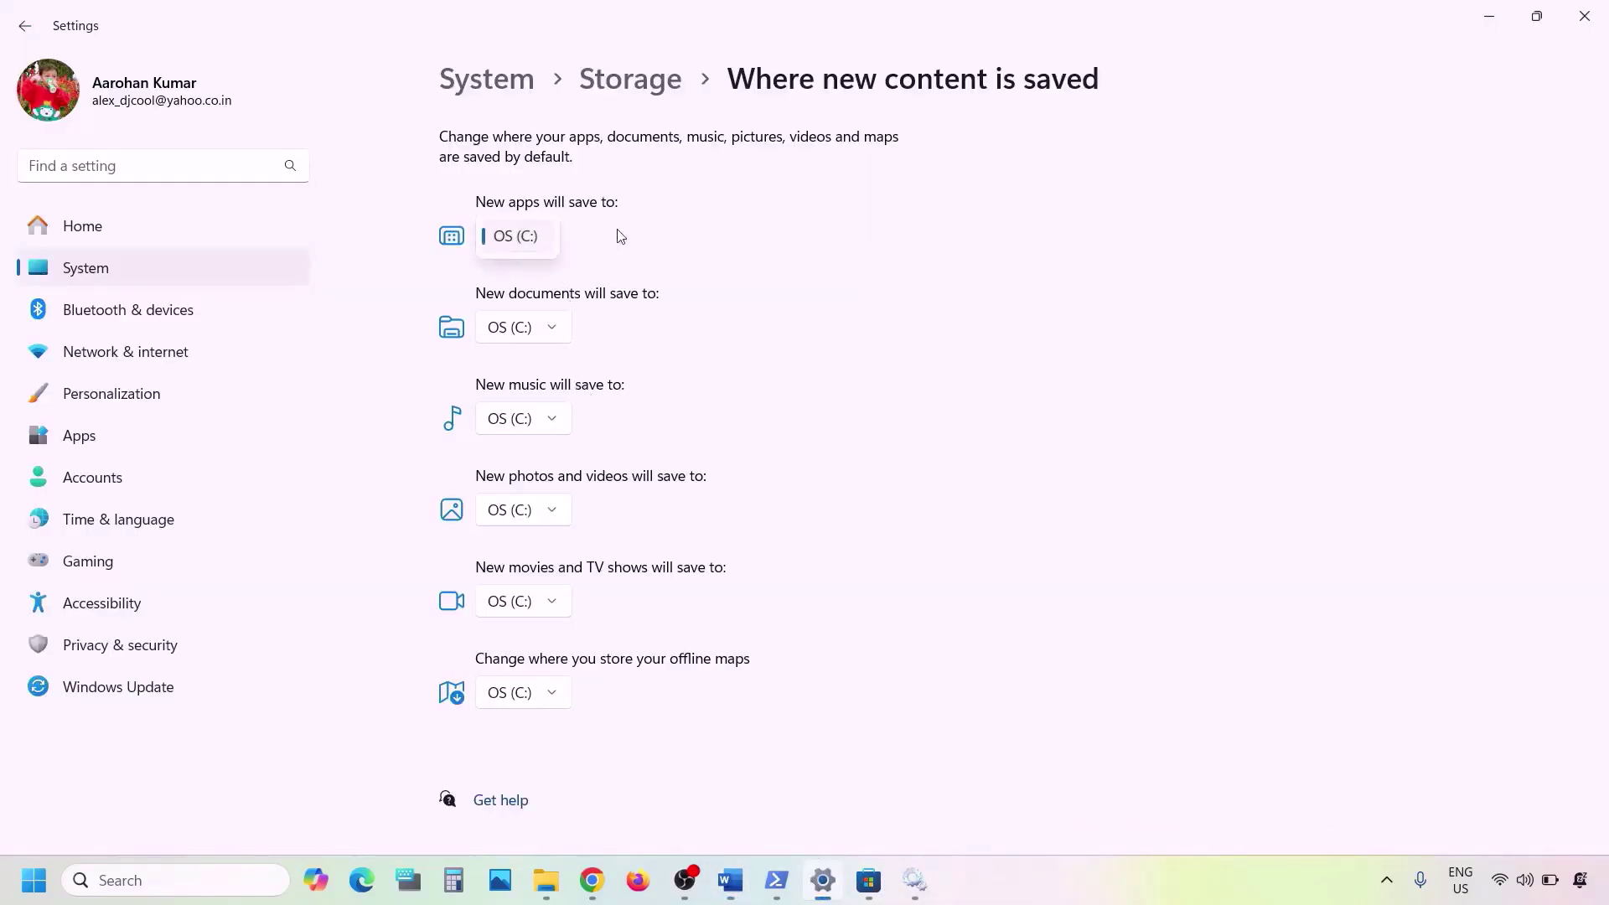
{"action": "left_click", "coordinate": [668, 242]}
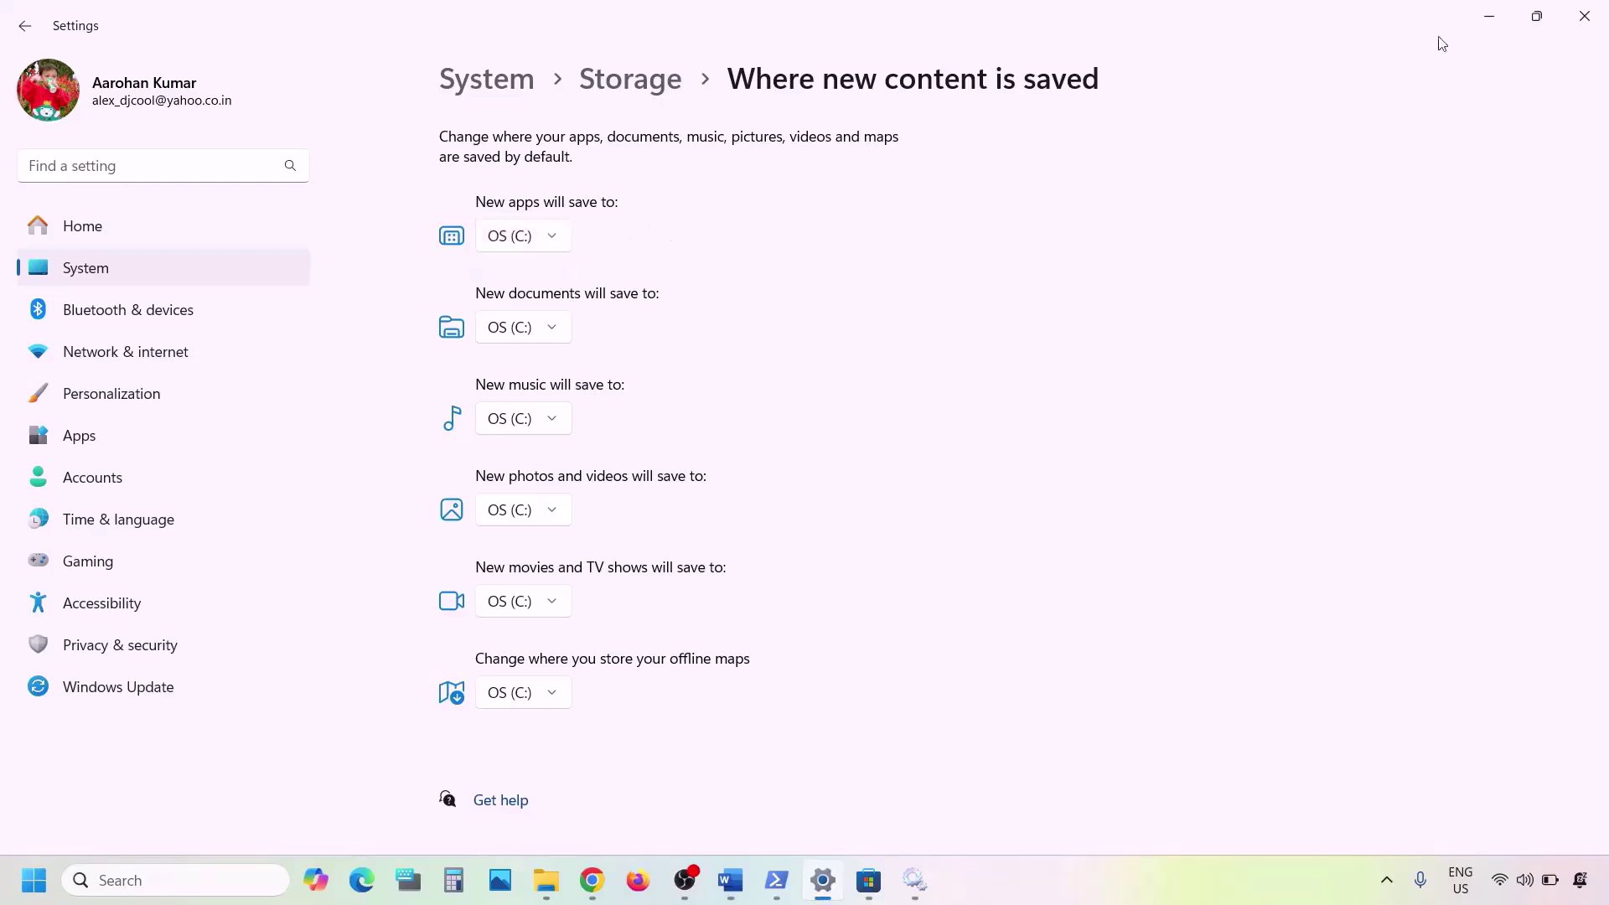
{"action": "left_click", "coordinate": [1488, 15]}
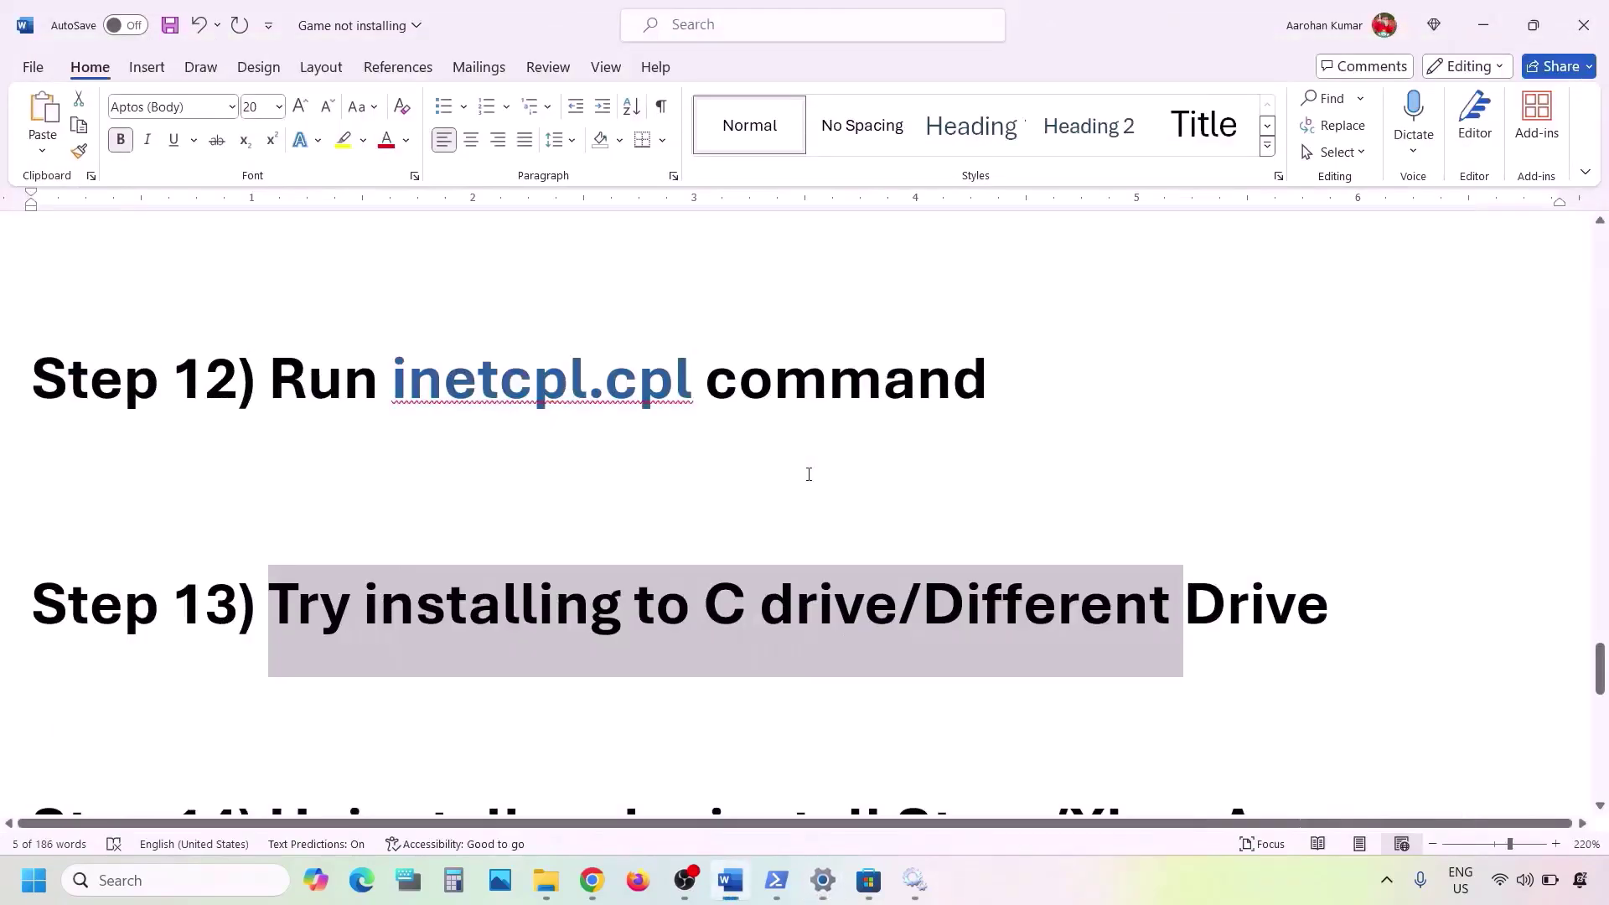
- Scroll the guide past Step 13 and highlight the Step 14 Uninstall and reinstall Store/Xbox App heading
{"action": "left_click", "coordinate": [682, 601]}
{"action": "left_click_drag", "start_coordinate": [702, 601], "coordinate": [1331, 611]}
{"action": "left_click", "coordinate": [952, 607]}
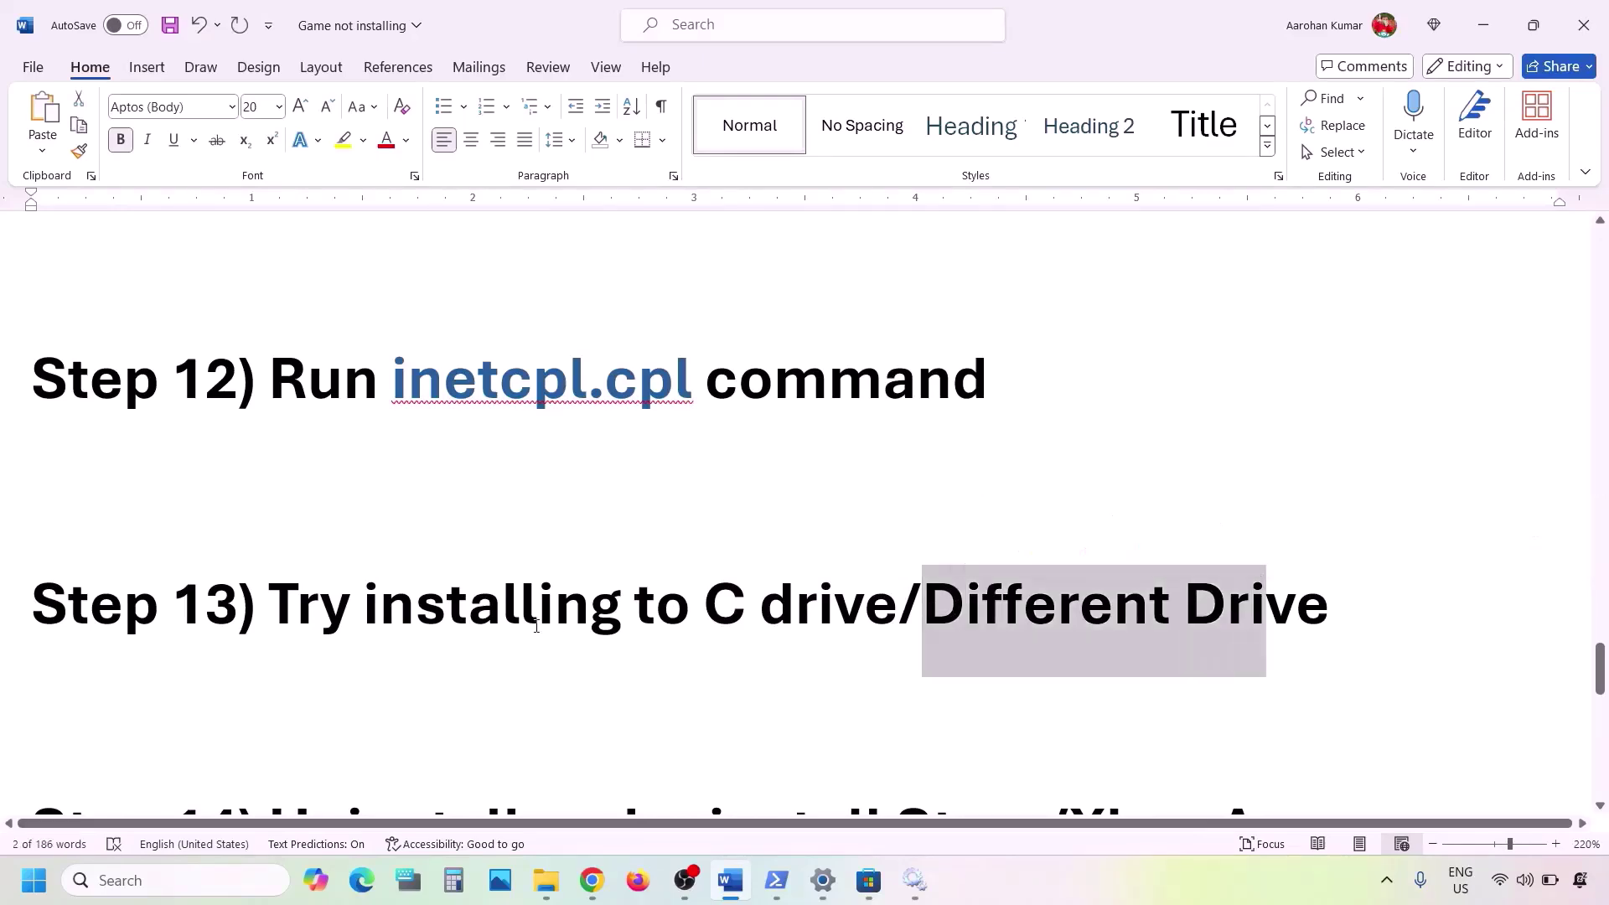
{"action": "scroll", "coordinate": [536, 626], "scroll_direction": "down", "scroll_amount": 3}
{"action": "scroll", "coordinate": [536, 626], "scroll_direction": "down", "scroll_amount": 3}
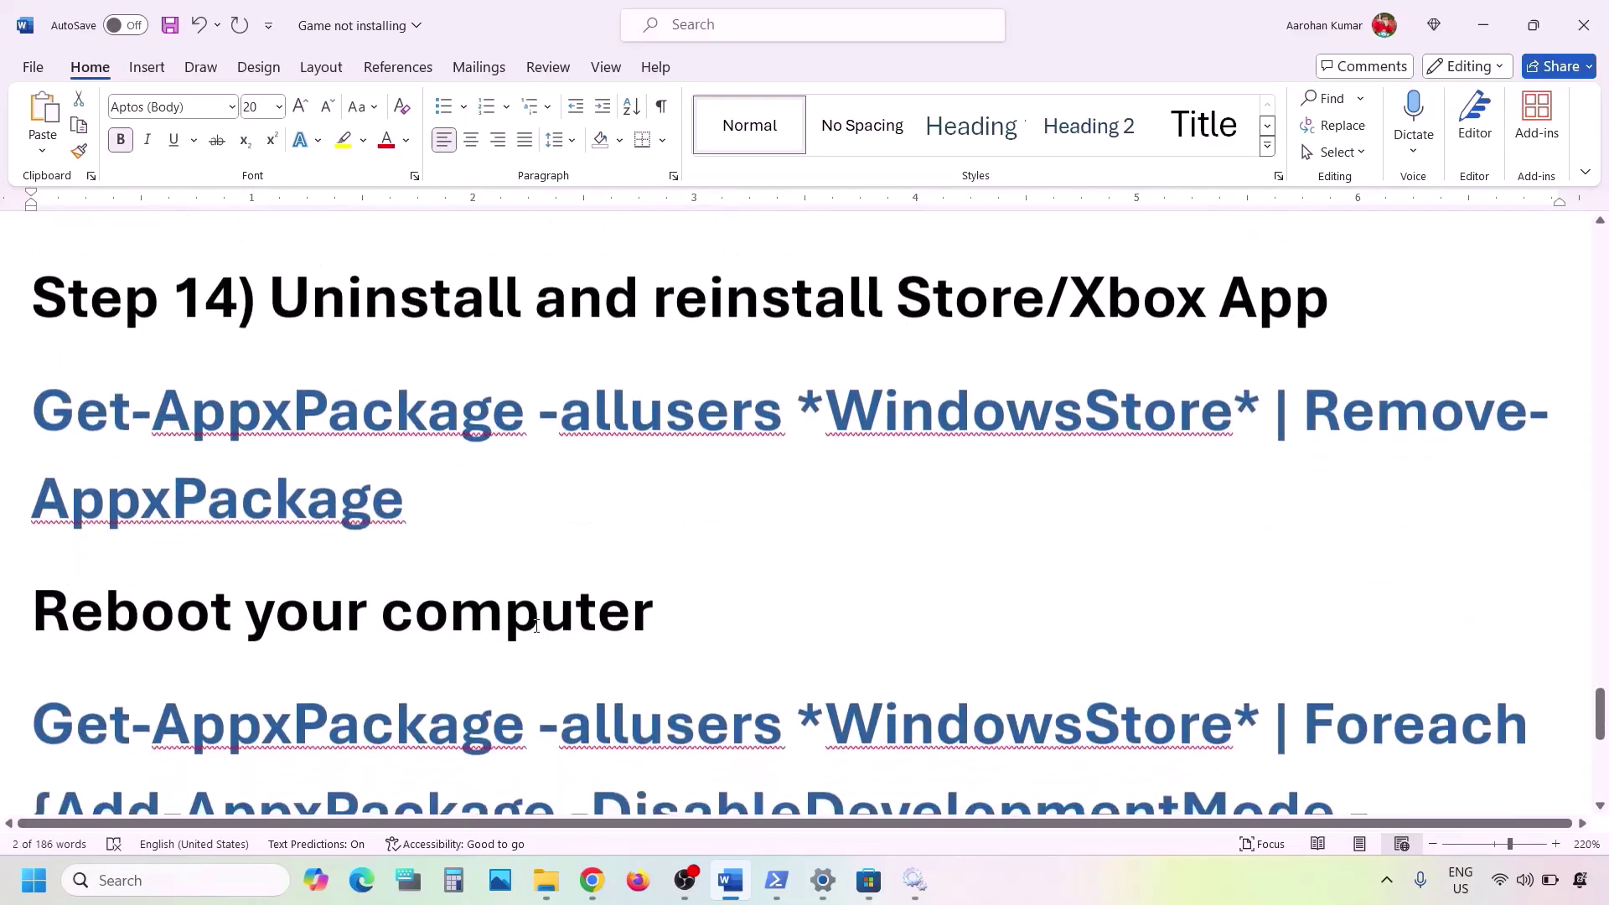
{"action": "left_click_drag", "start_coordinate": [315, 310], "coordinate": [1332, 310]}
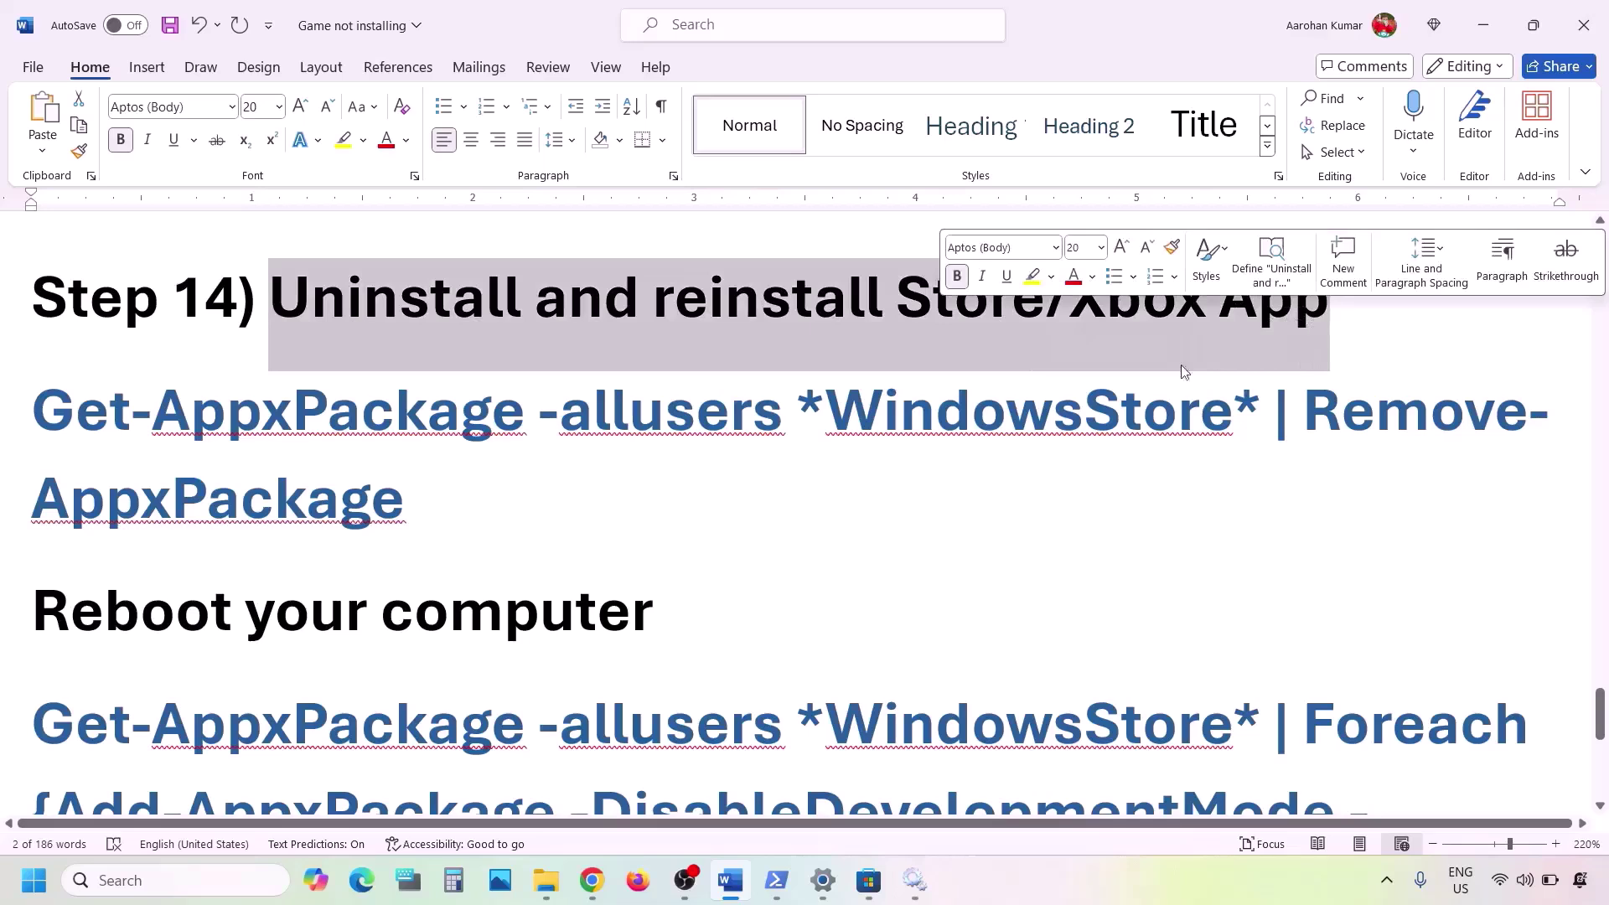
- Search 'xbox', uninstall the Xbox app, then switch to Microsoft Store
{"action": "left_click", "coordinate": [196, 883]}
{"action": "type", "text": "xbox"}
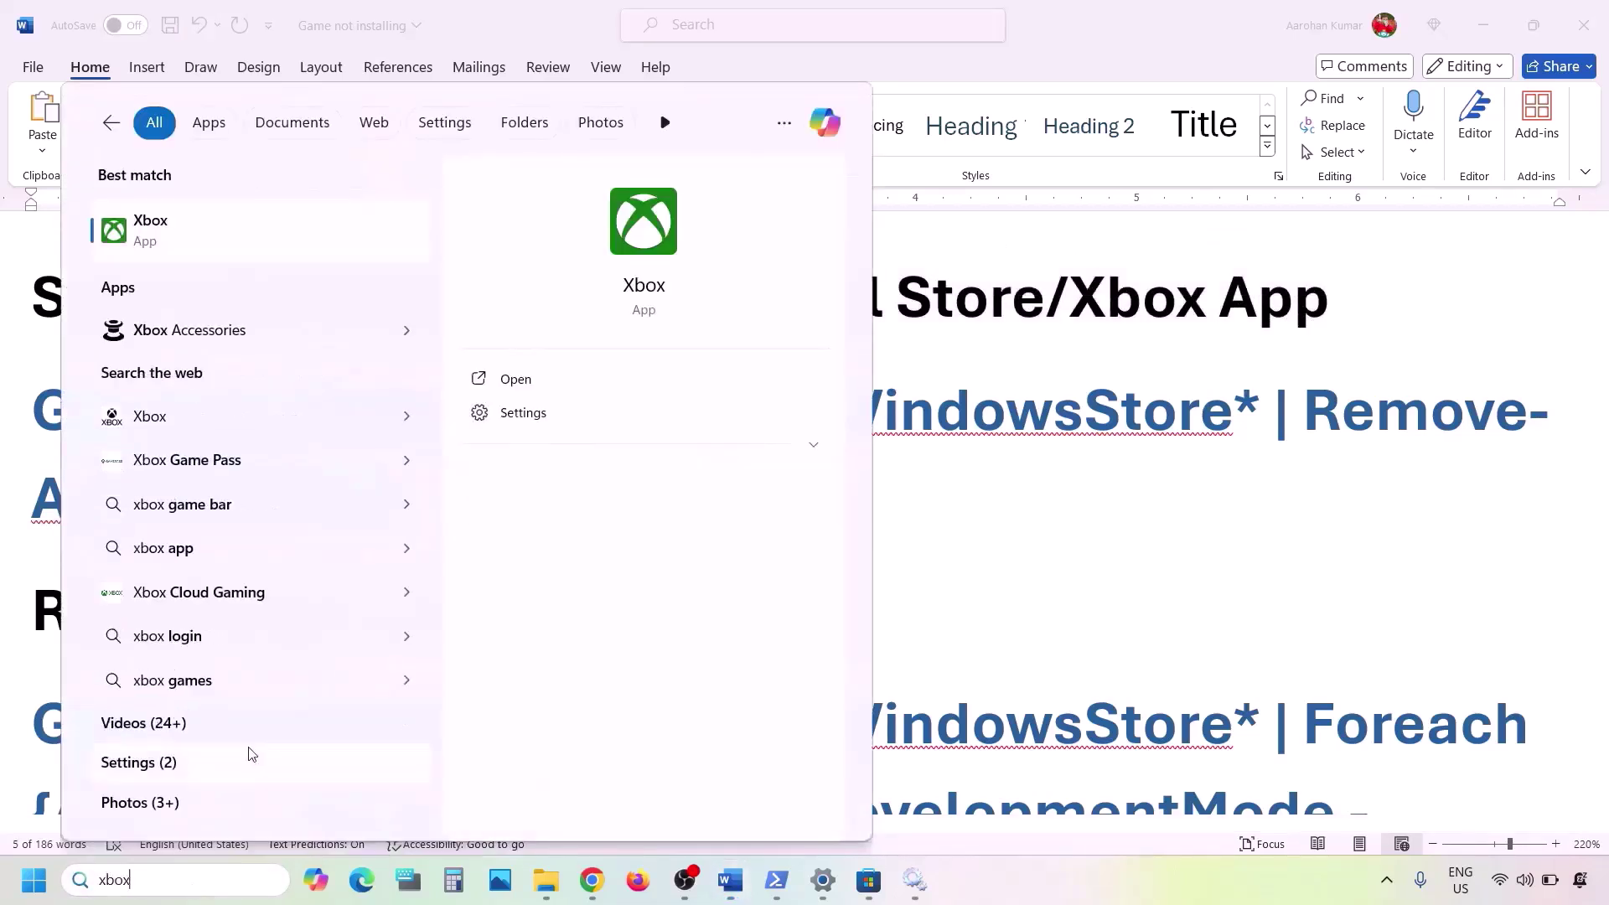
{"action": "right_click", "coordinate": [172, 242]}
{"action": "left_click", "coordinate": [251, 461]}
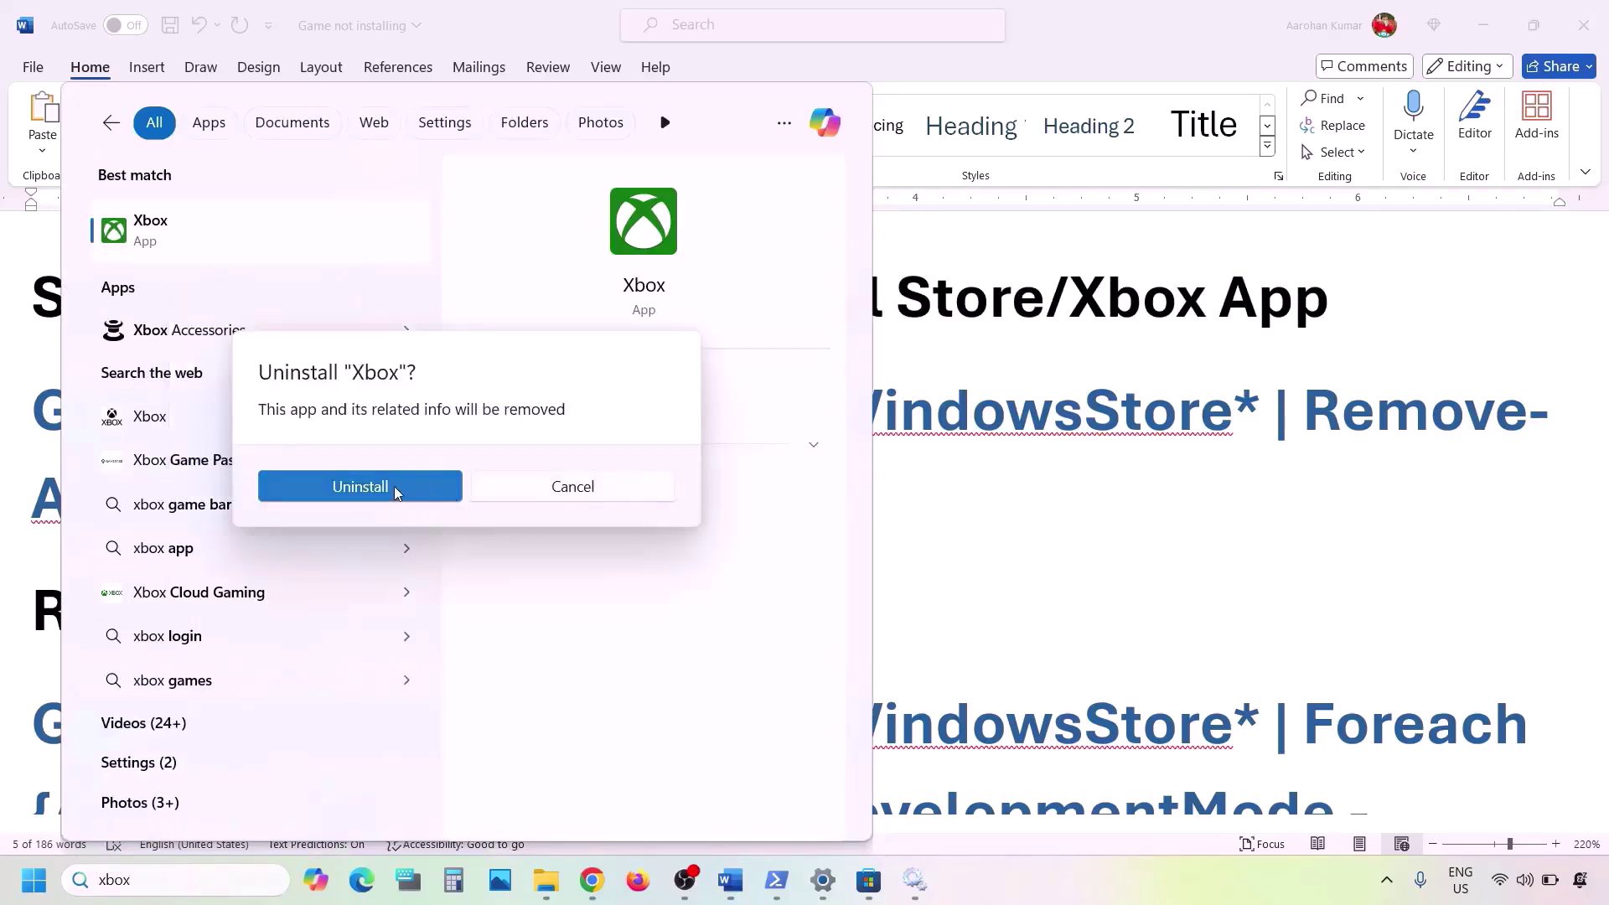
{"action": "left_click", "coordinate": [397, 493]}
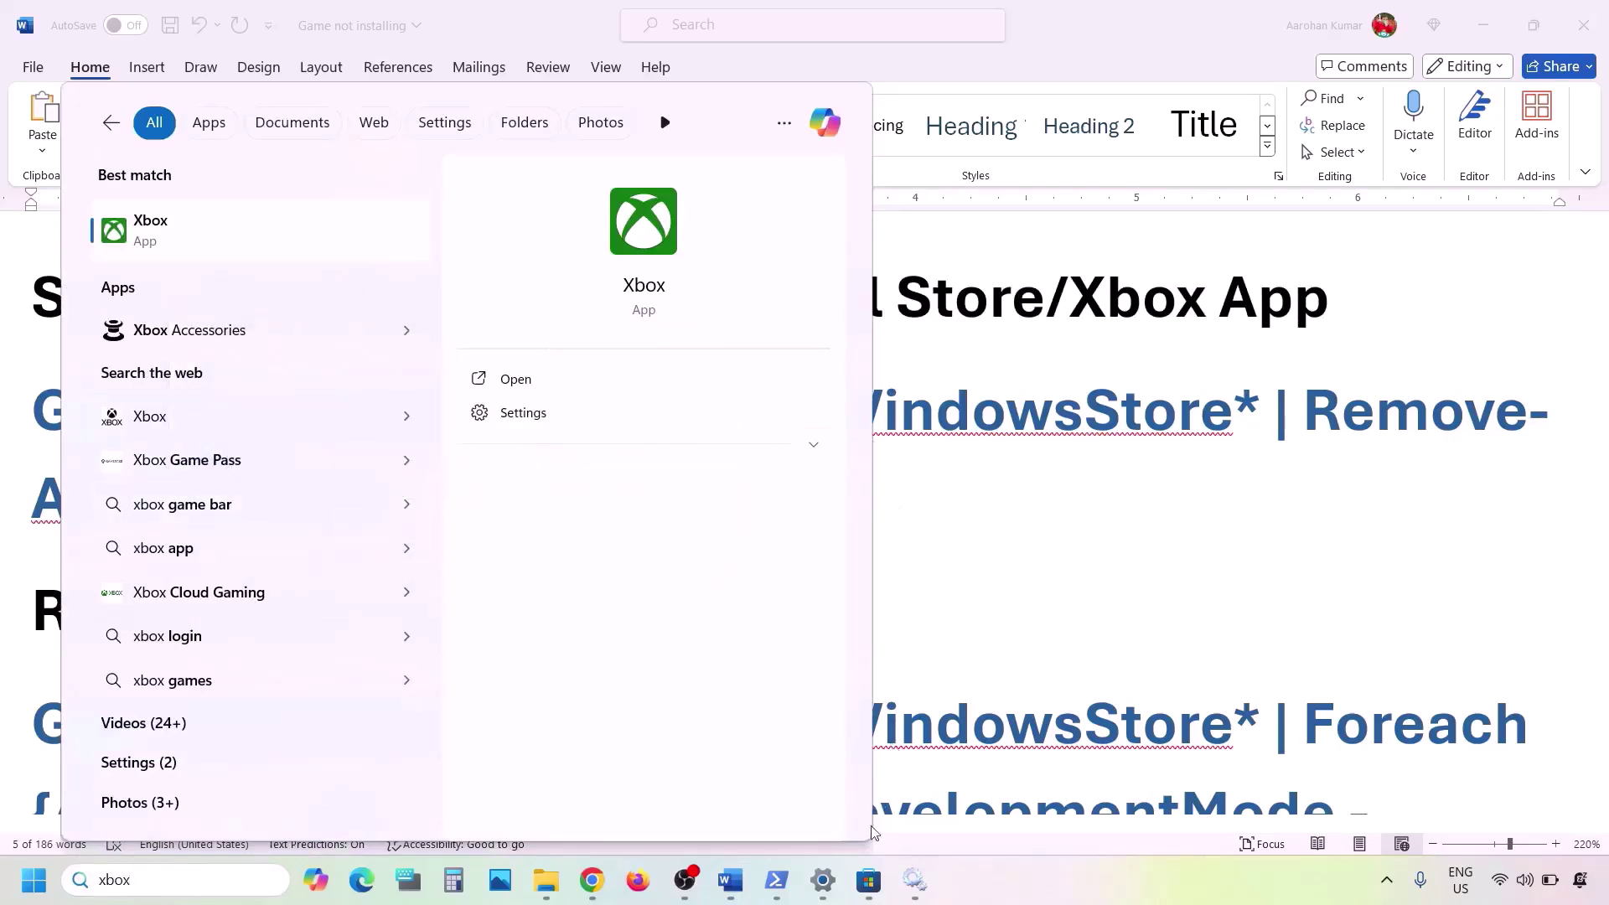
{"action": "left_click", "coordinate": [868, 879]}
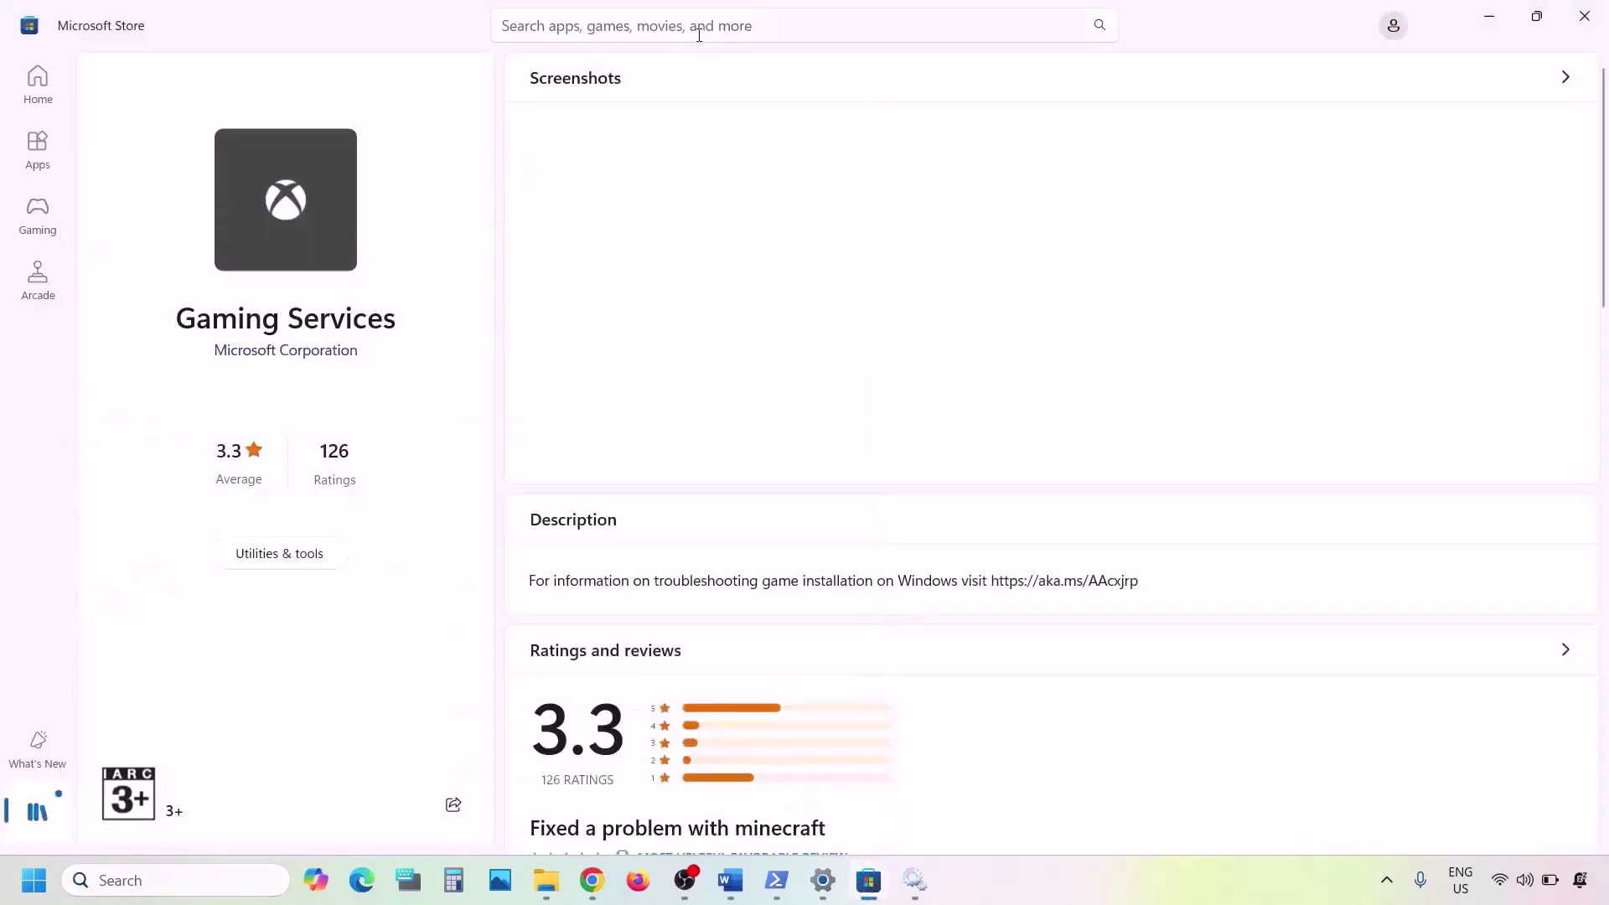
- Find the Xbox app in Microsoft Store and press Get to reinstall it
{"action": "left_click", "coordinate": [588, 20]}
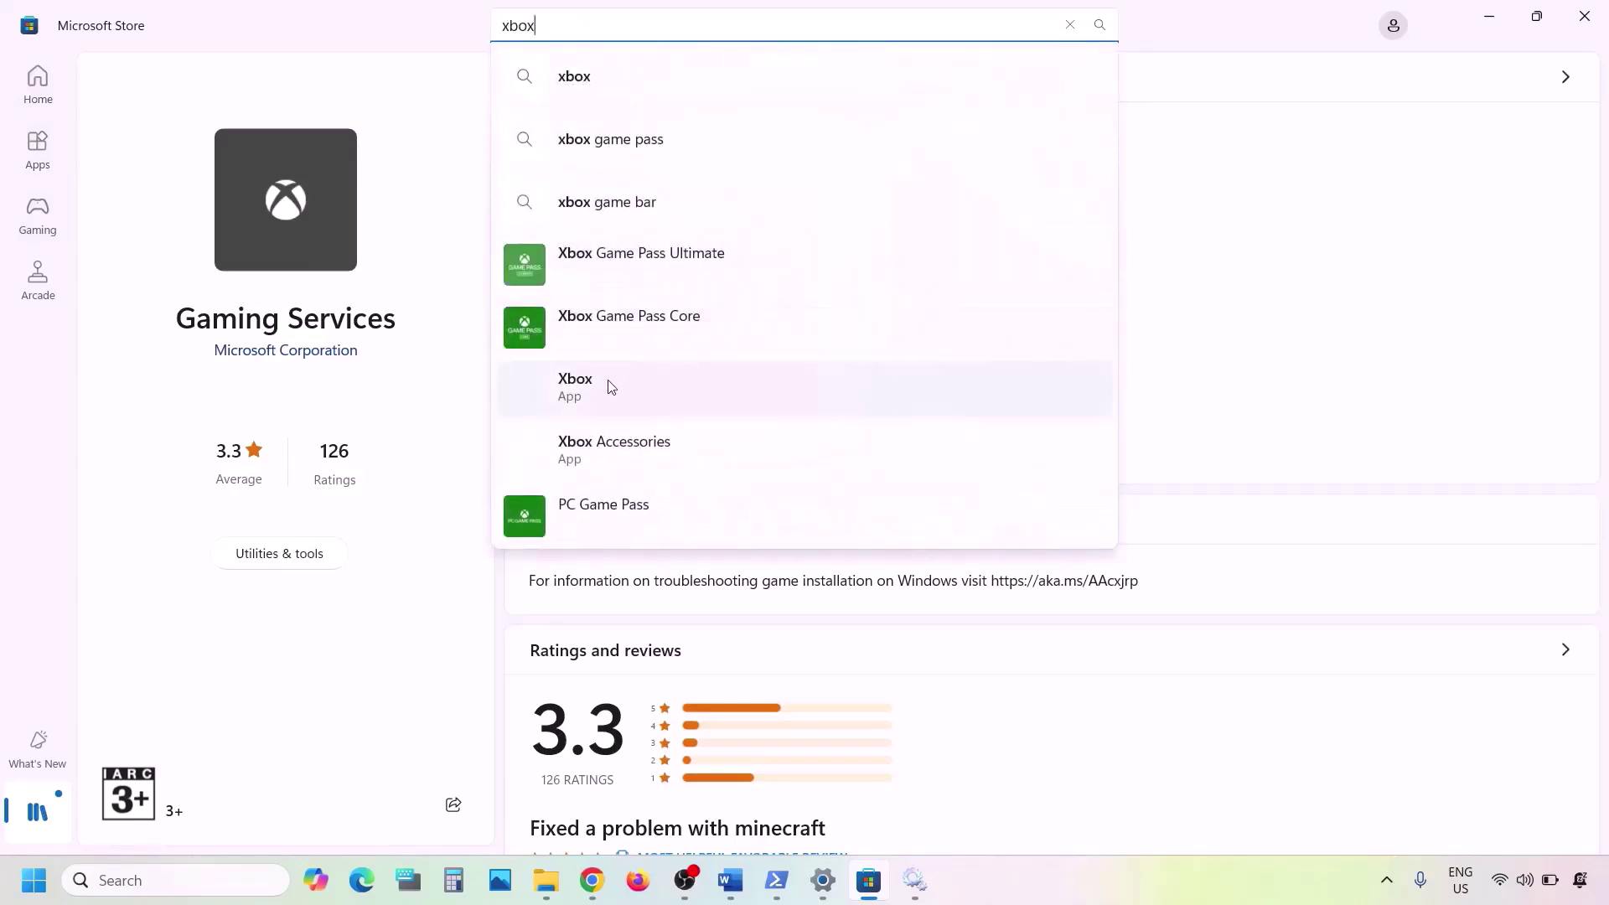
{"action": "left_click", "coordinate": [611, 386]}
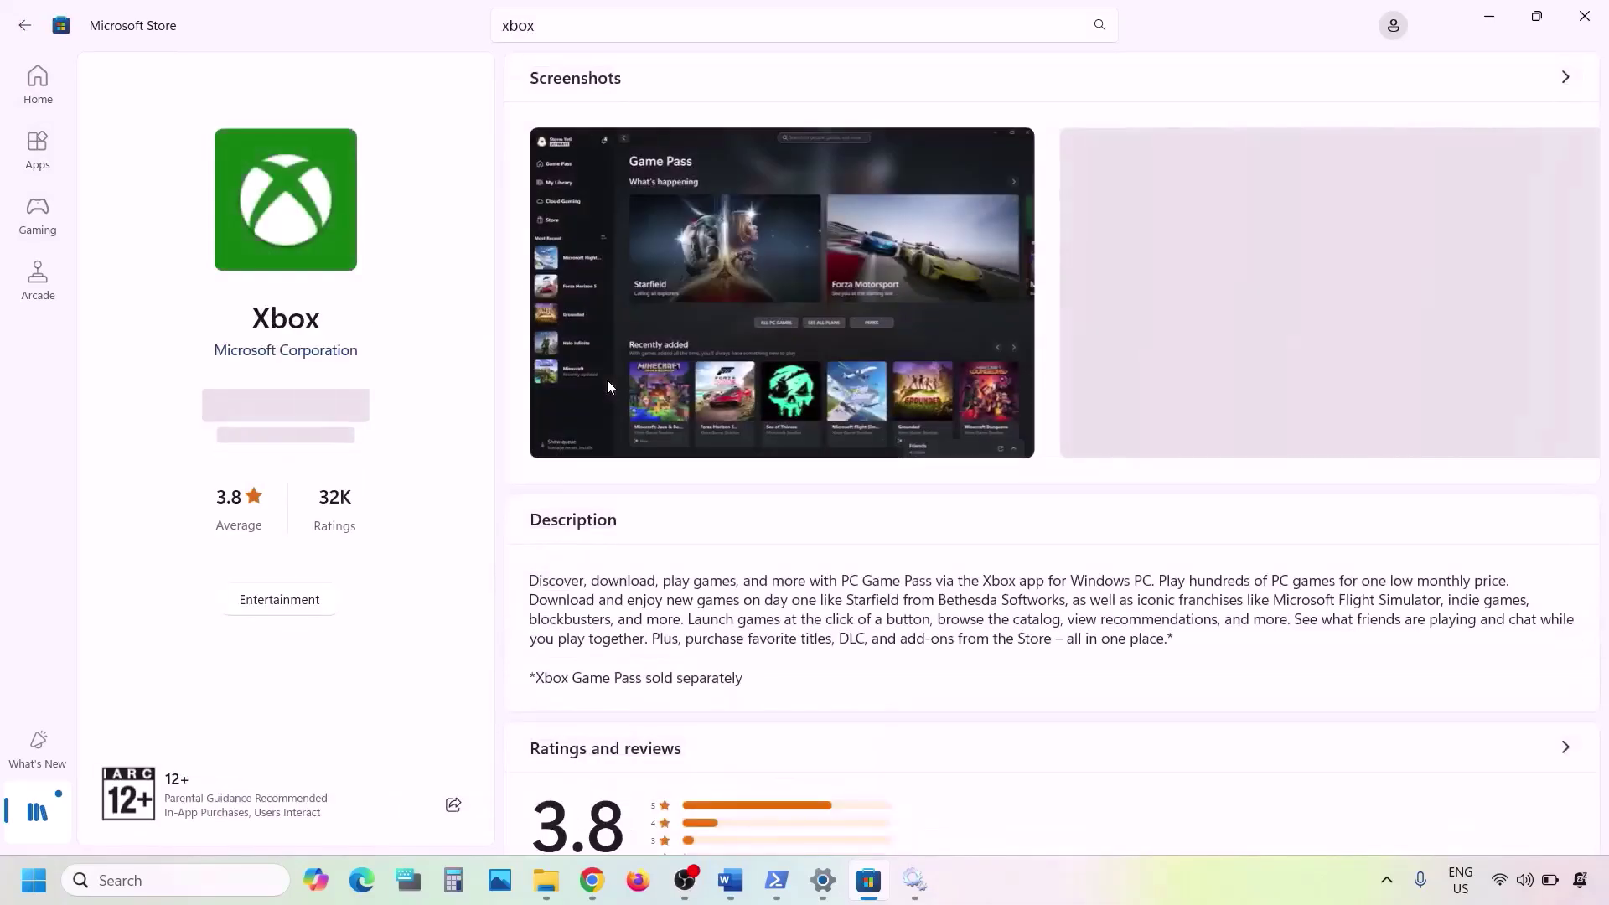
{"action": "left_click", "coordinate": [286, 410]}
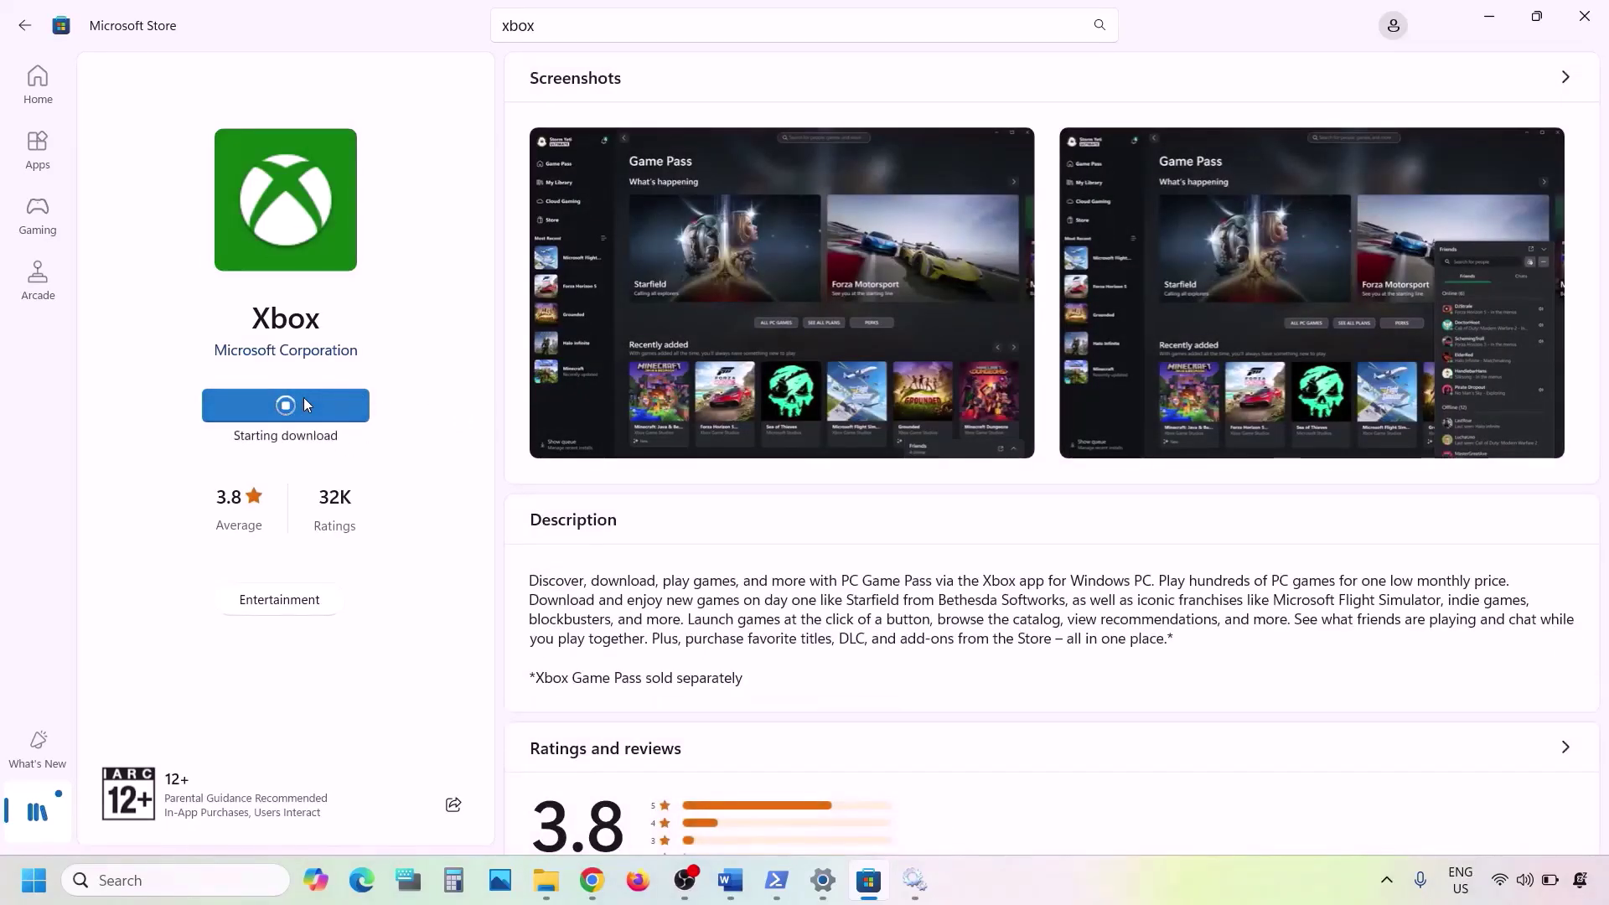
- Uninstall the reinstalled Xbox app again through an 'xbox' search, then switch to Chrome
{"action": "left_click", "coordinate": [156, 878]}
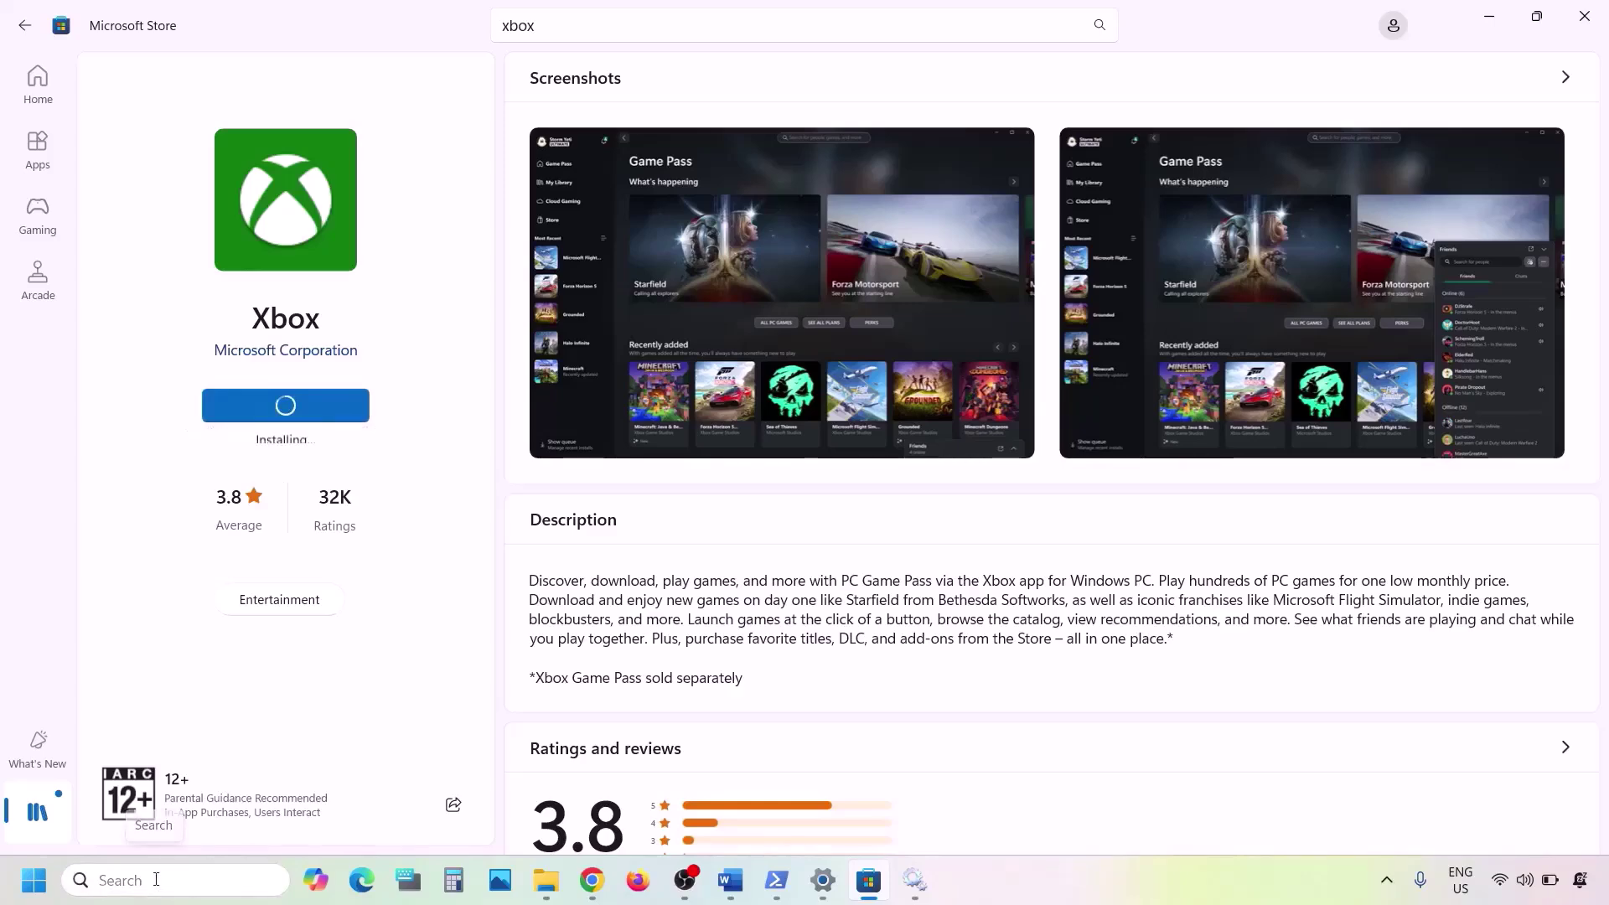
{"action": "type", "text": "xbox"}
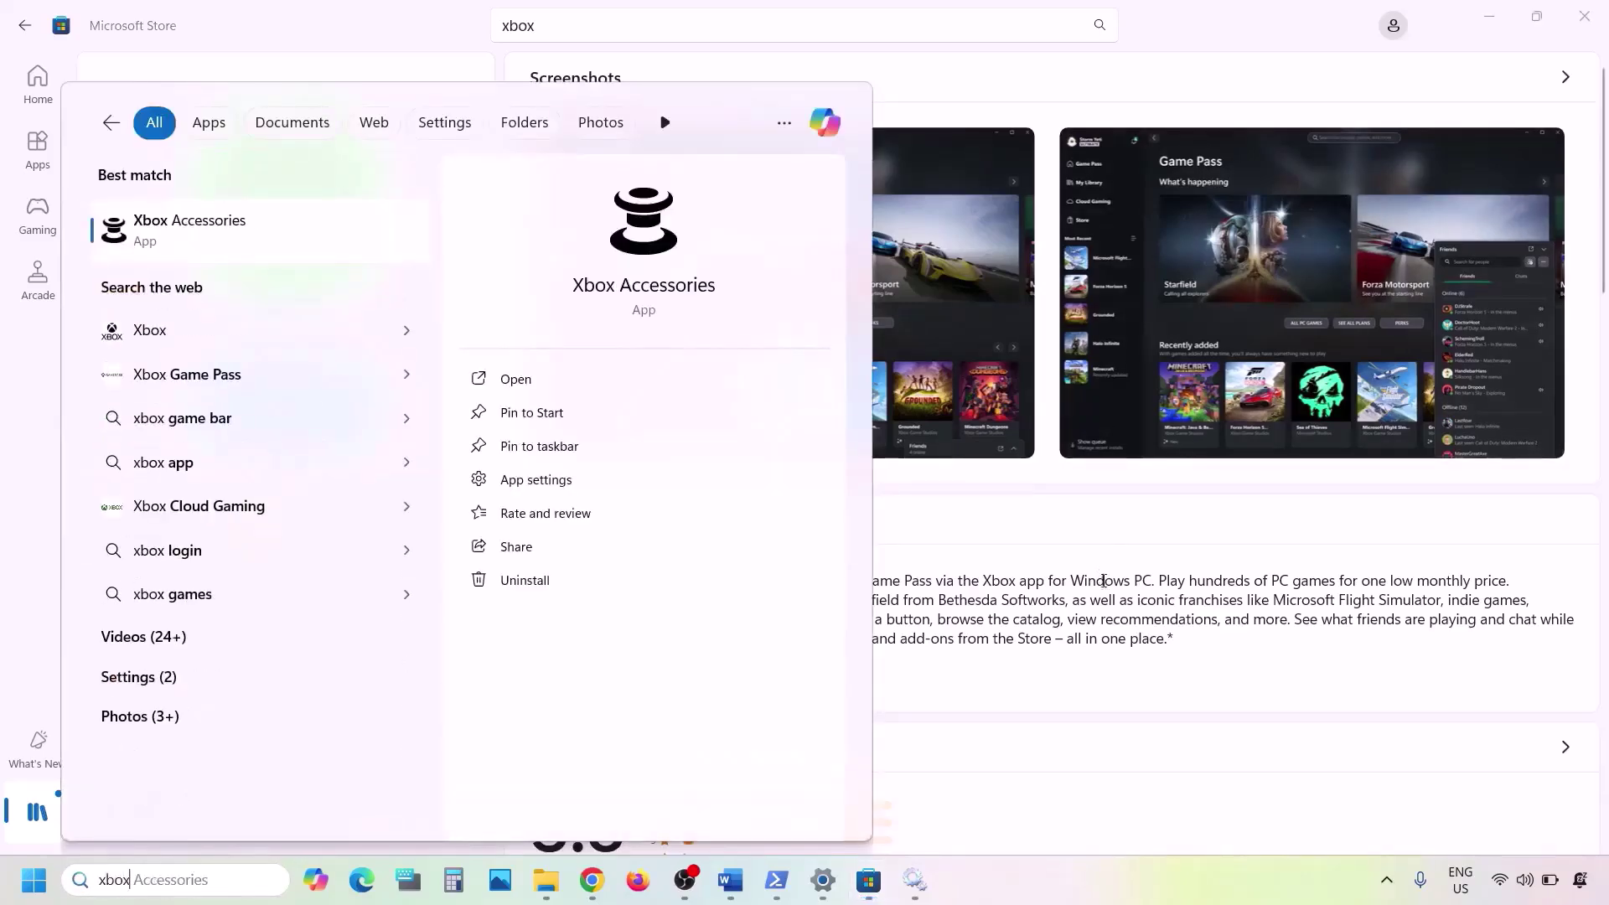
{"action": "left_click", "coordinate": [1100, 586]}
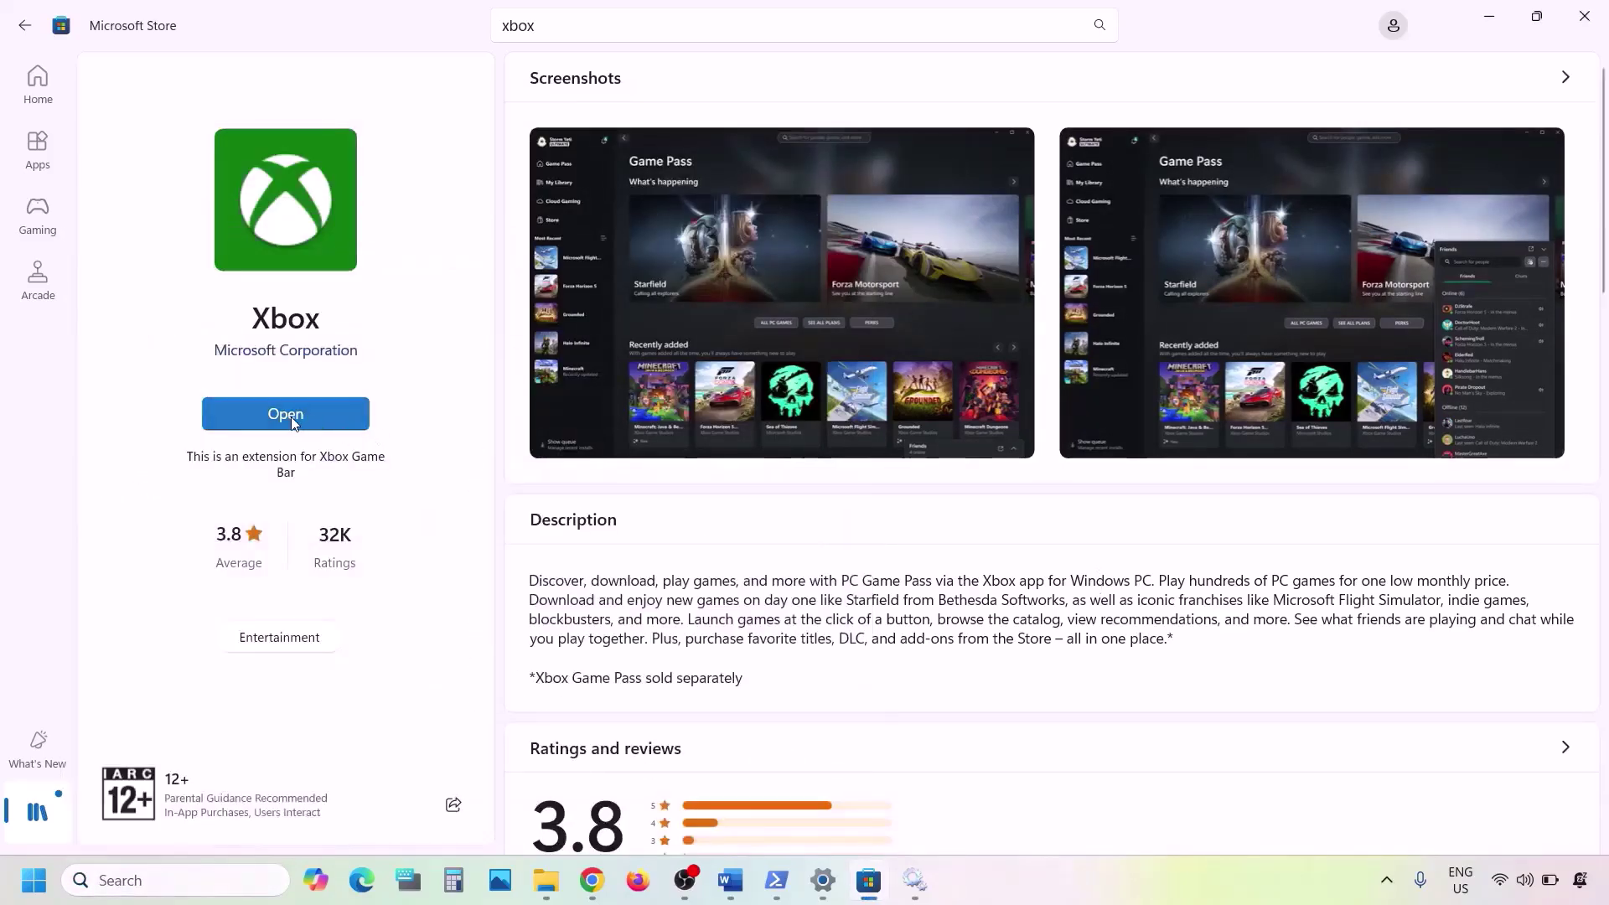
{"action": "left_click", "coordinate": [148, 880]}
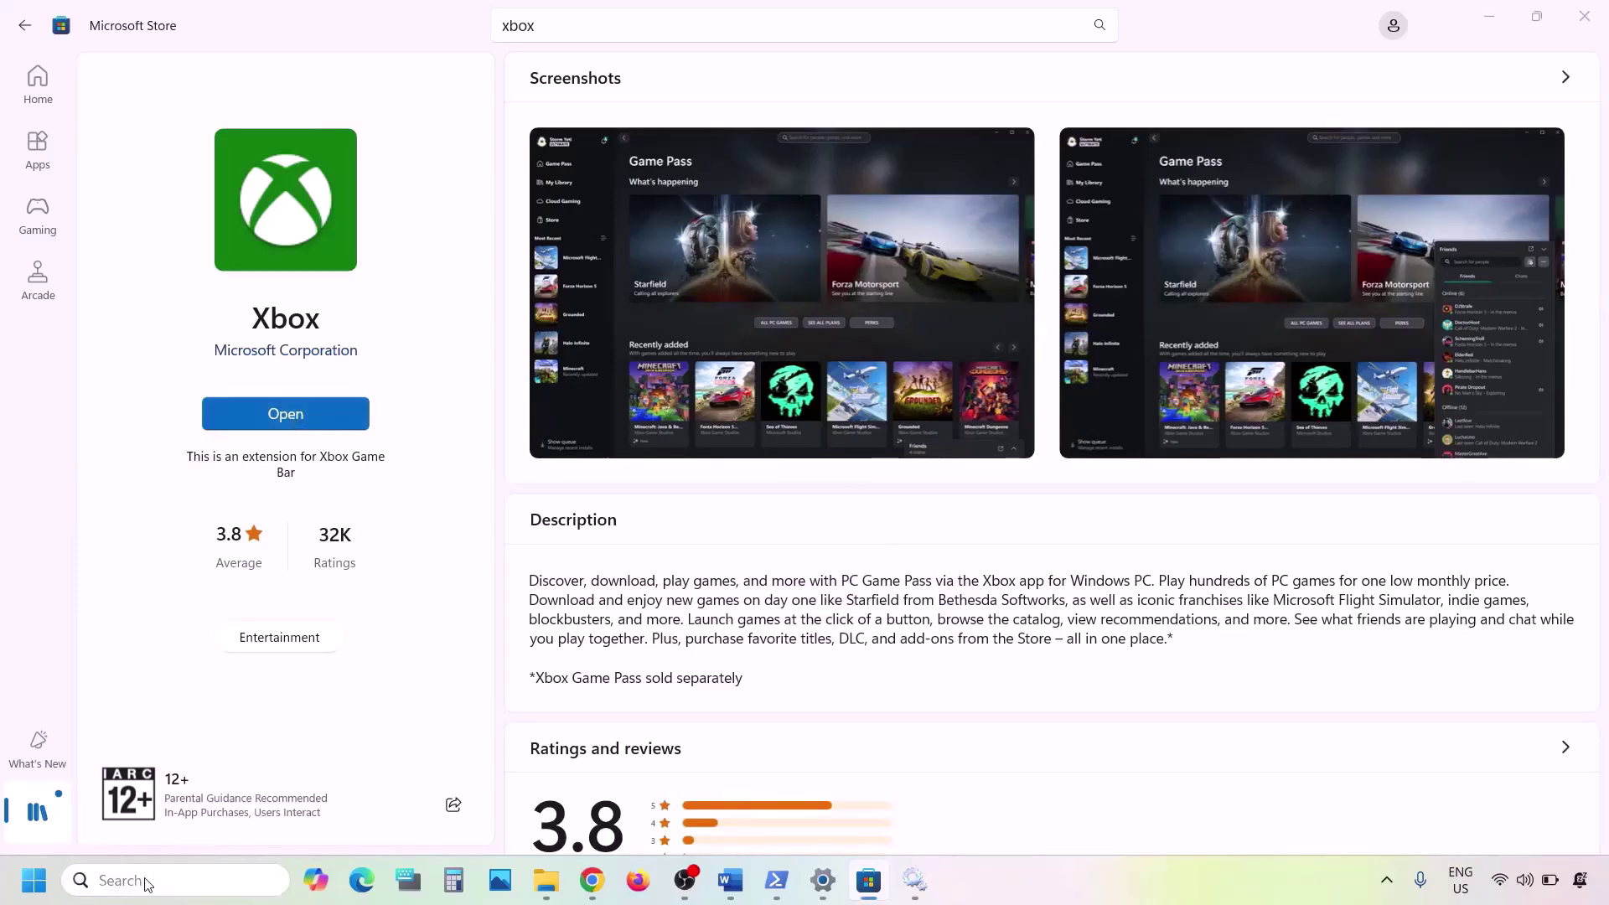
{"action": "type", "text": "xbox"}
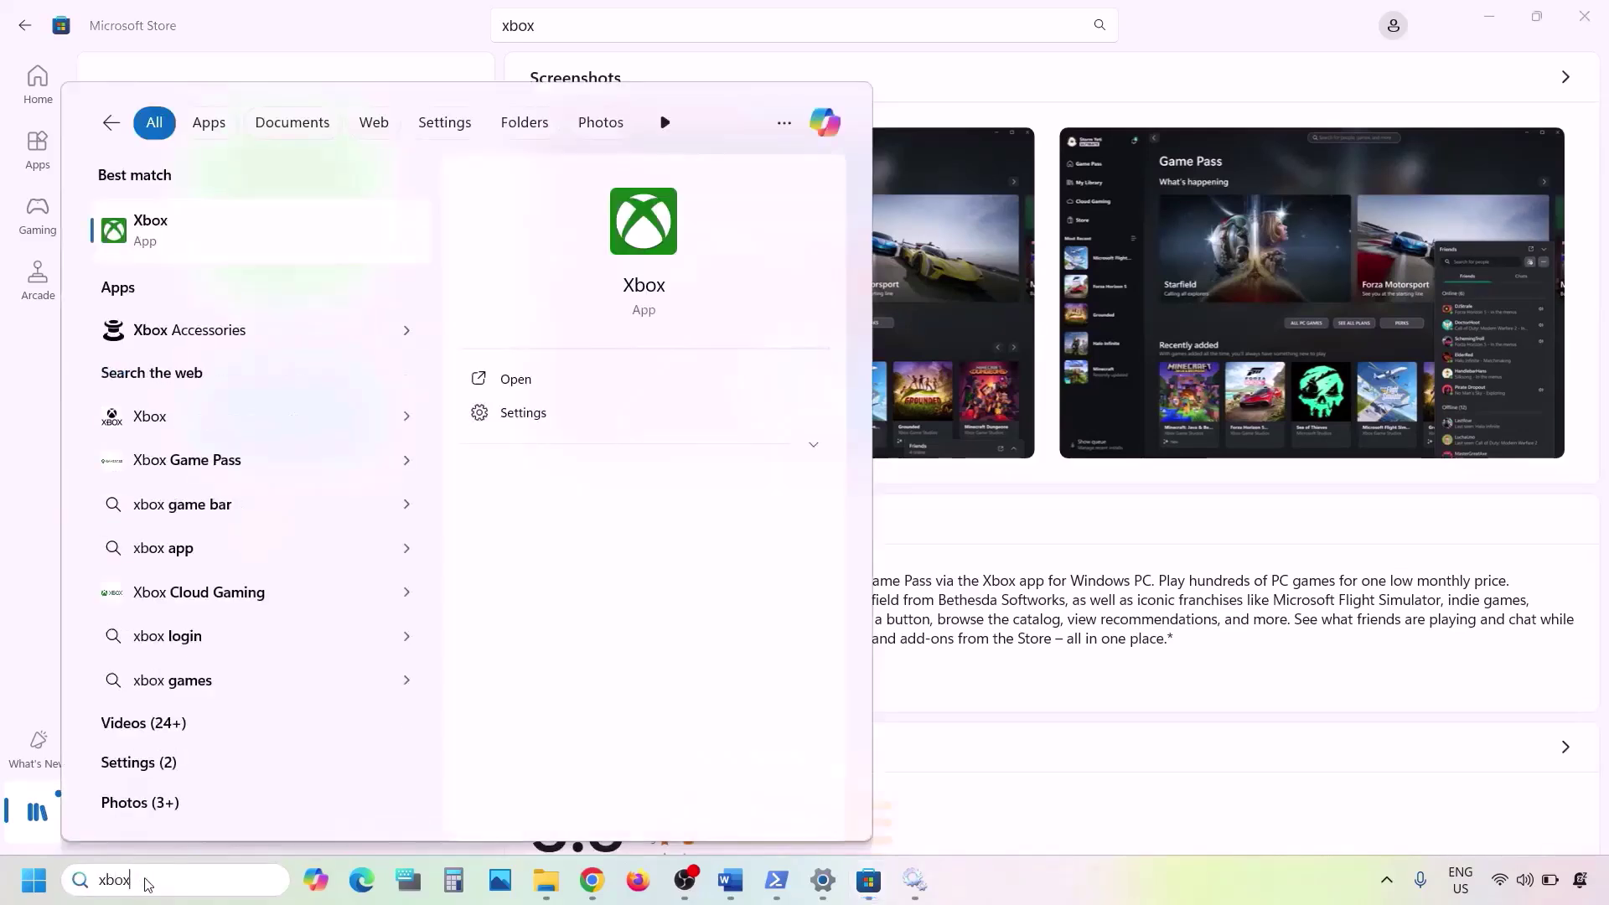
{"action": "right_click", "coordinate": [233, 243]}
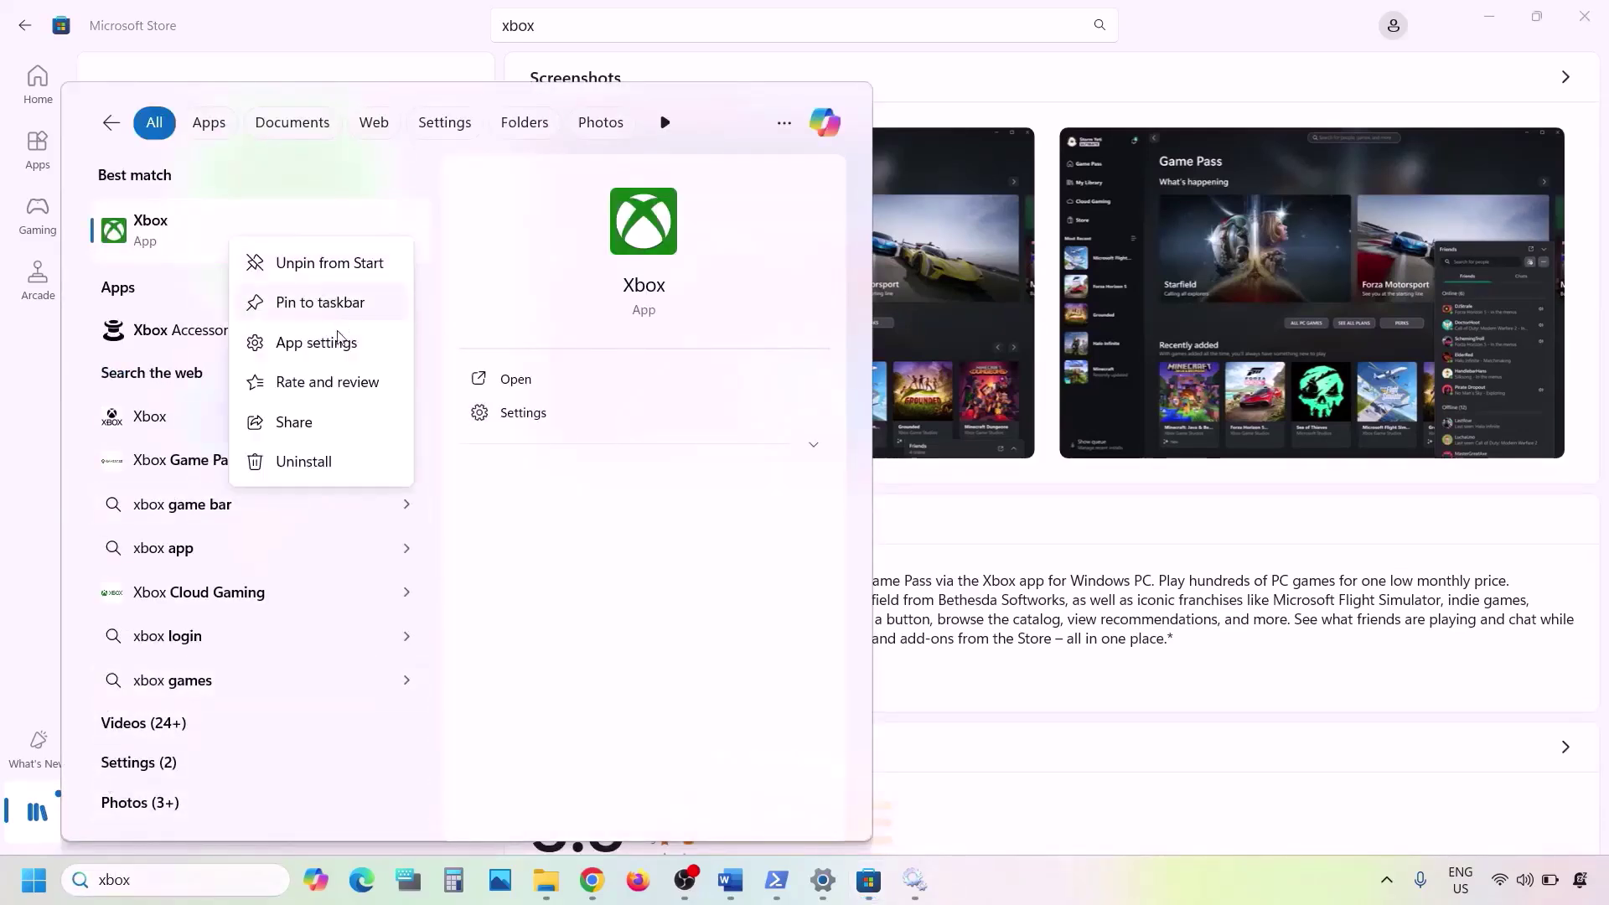
{"action": "left_click", "coordinate": [285, 460]}
{"action": "left_click", "coordinate": [446, 487]}
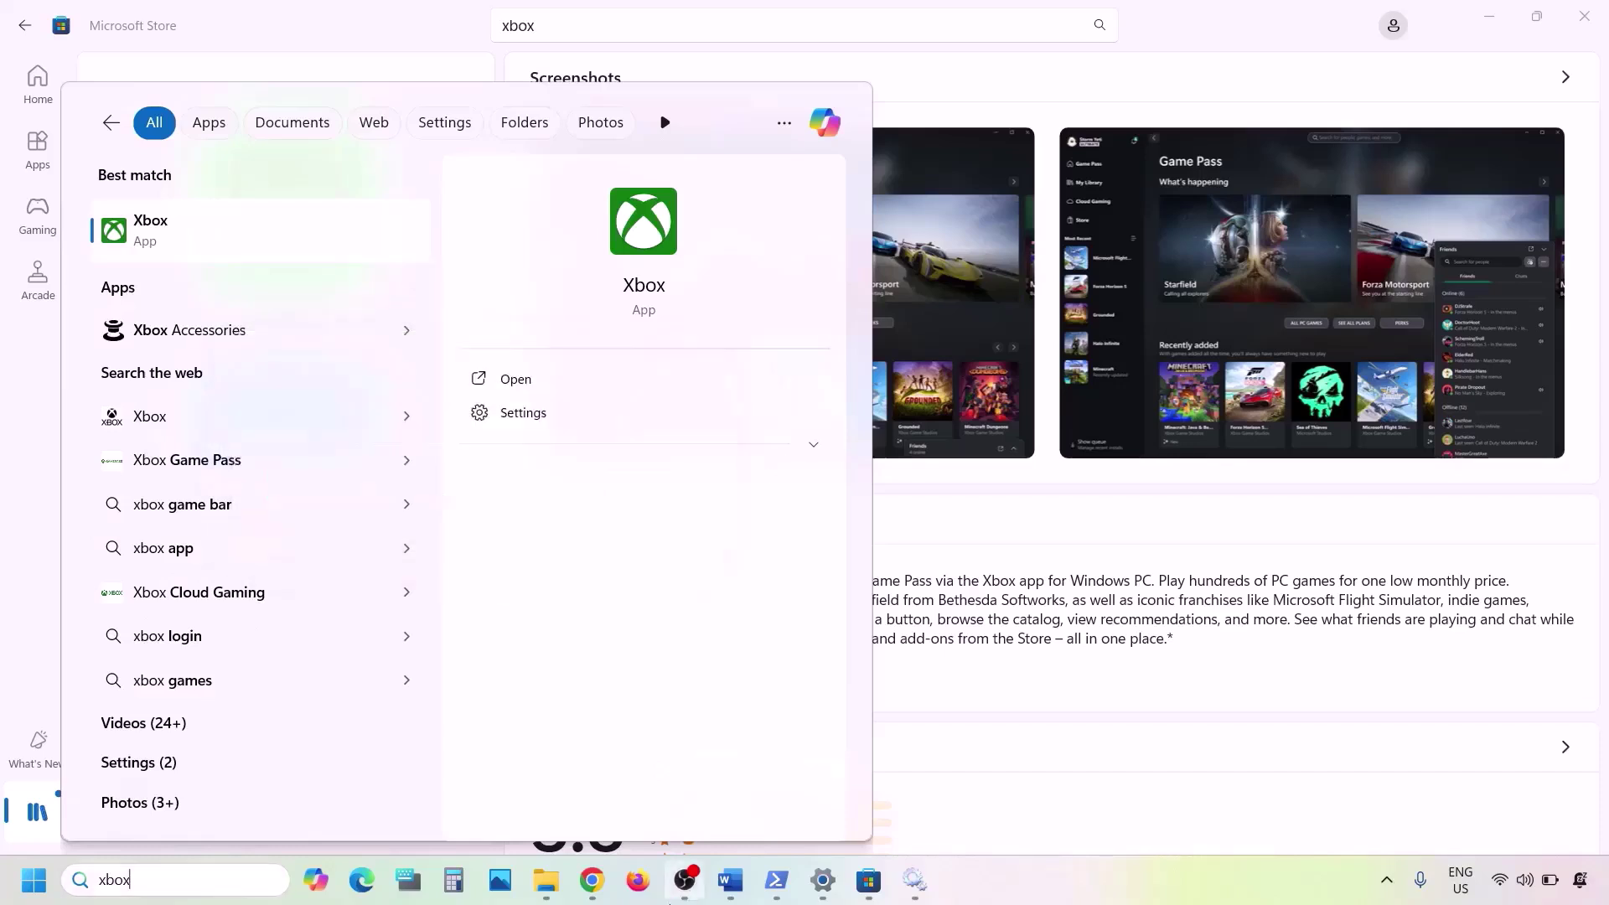
{"action": "left_click", "coordinate": [592, 880]}
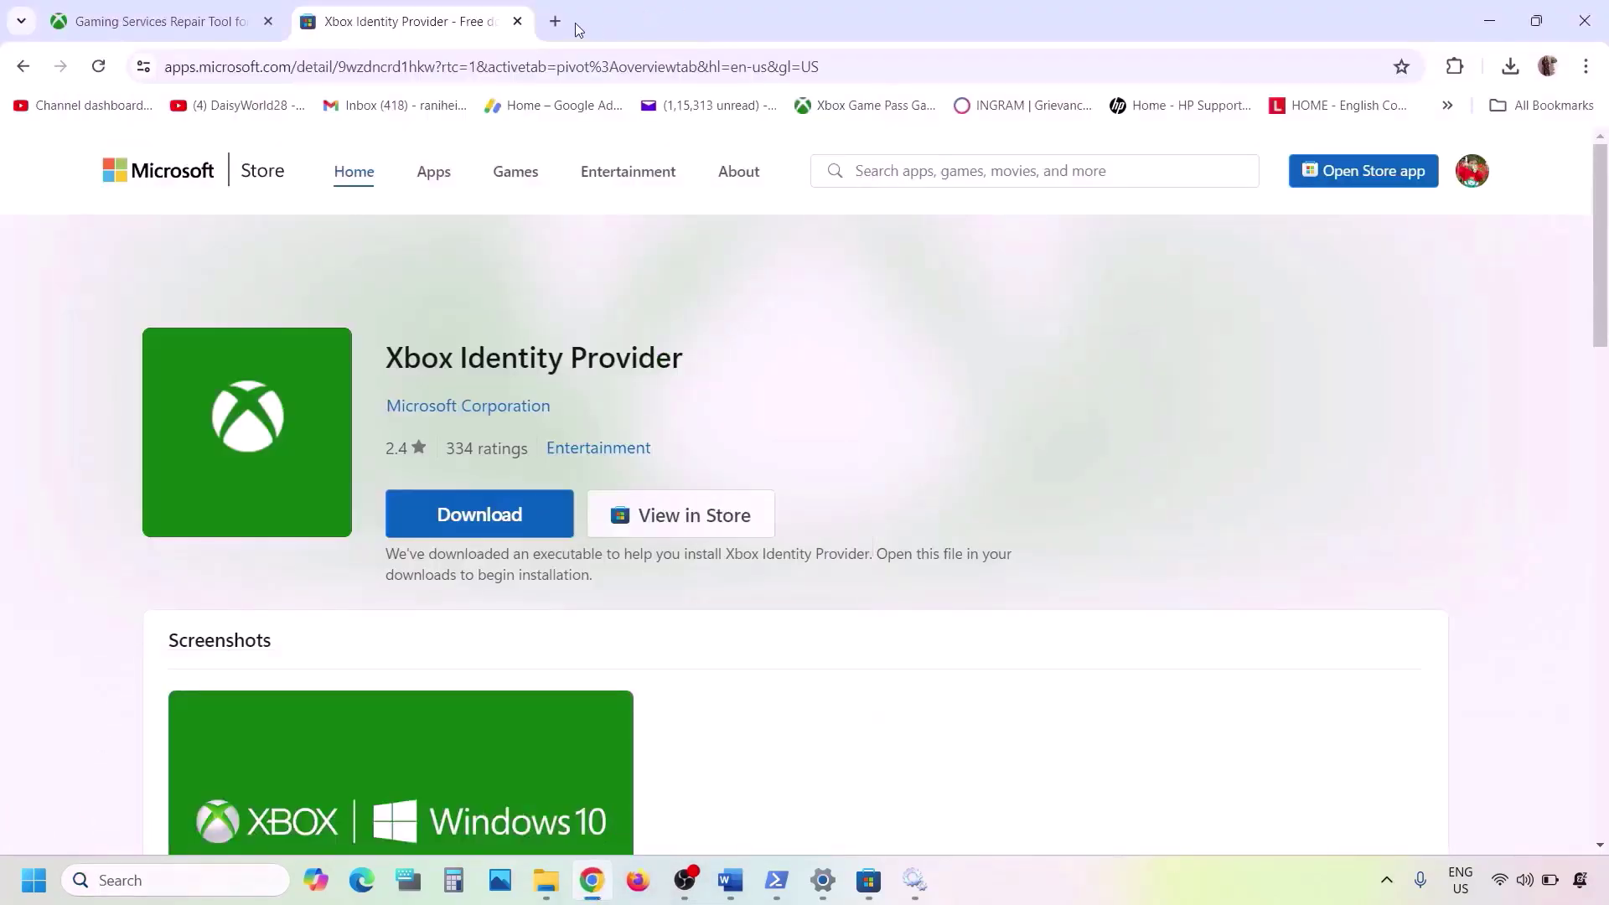
- Download the Xbox app installer from xbox.com, accept the license terms and install it
{"action": "left_click", "coordinate": [555, 21]}
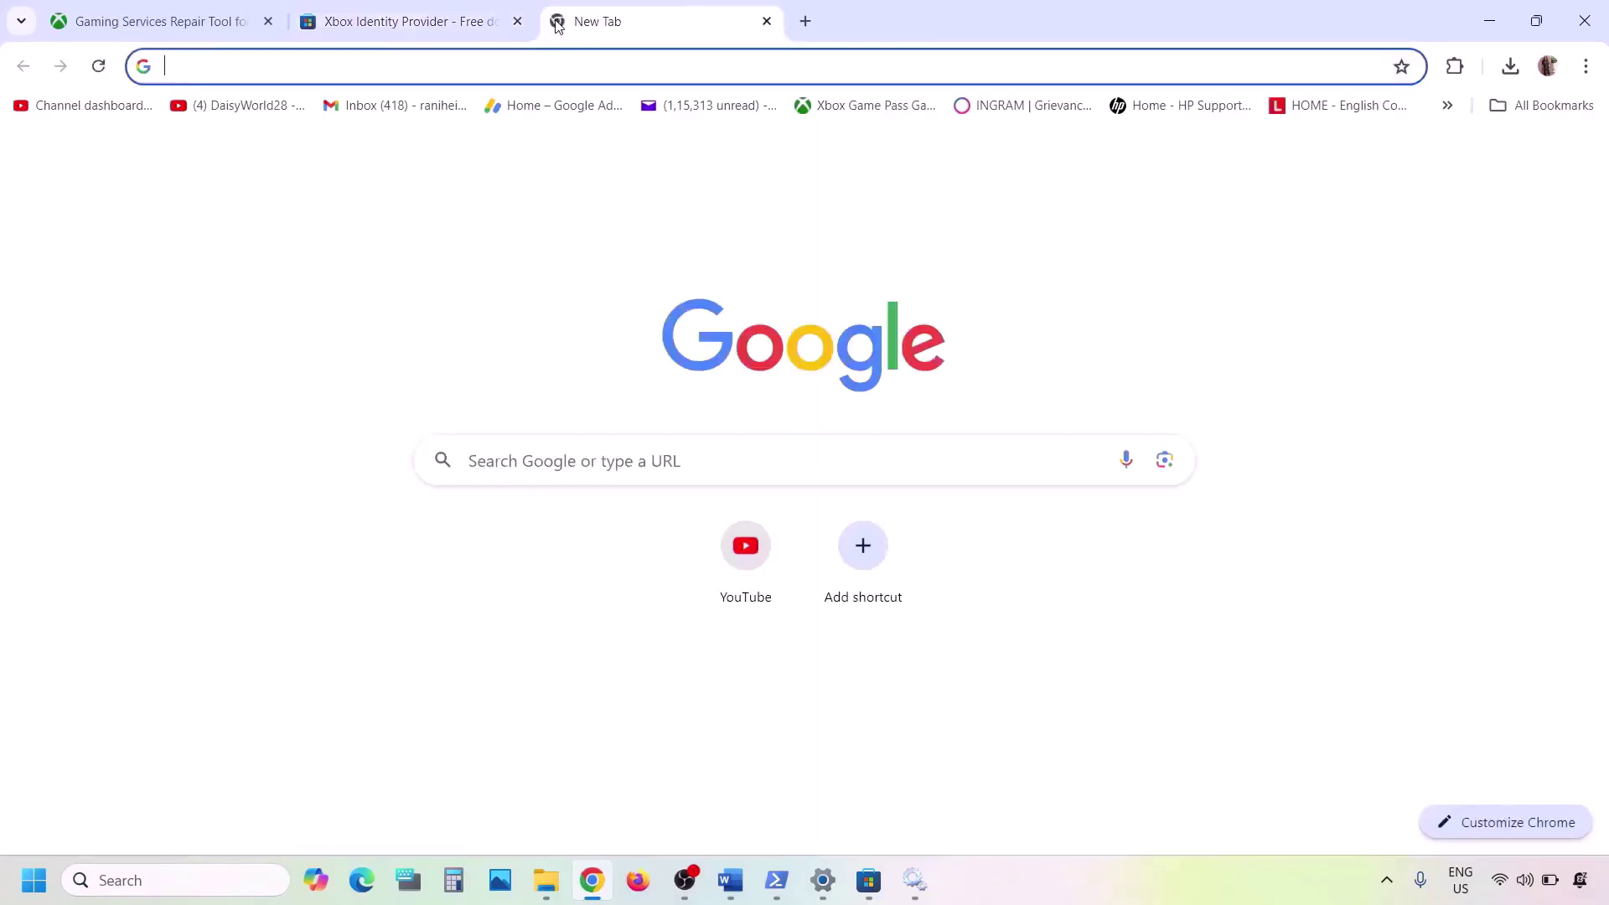
{"action": "left_click", "coordinate": [1039, 881]}
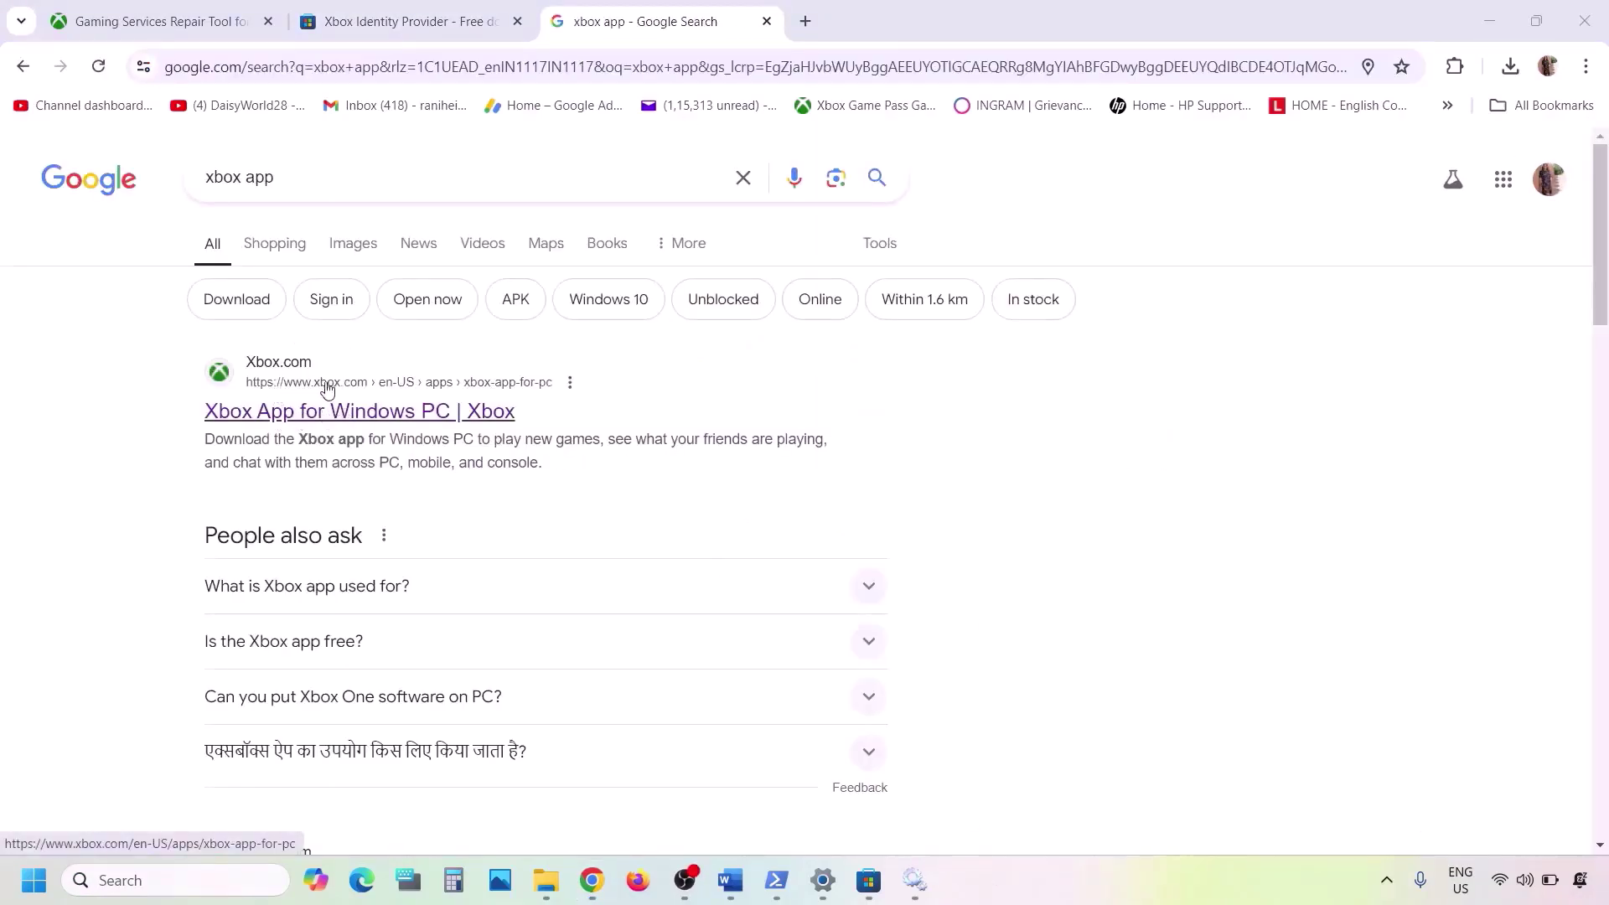
{"action": "left_click", "coordinate": [311, 419]}
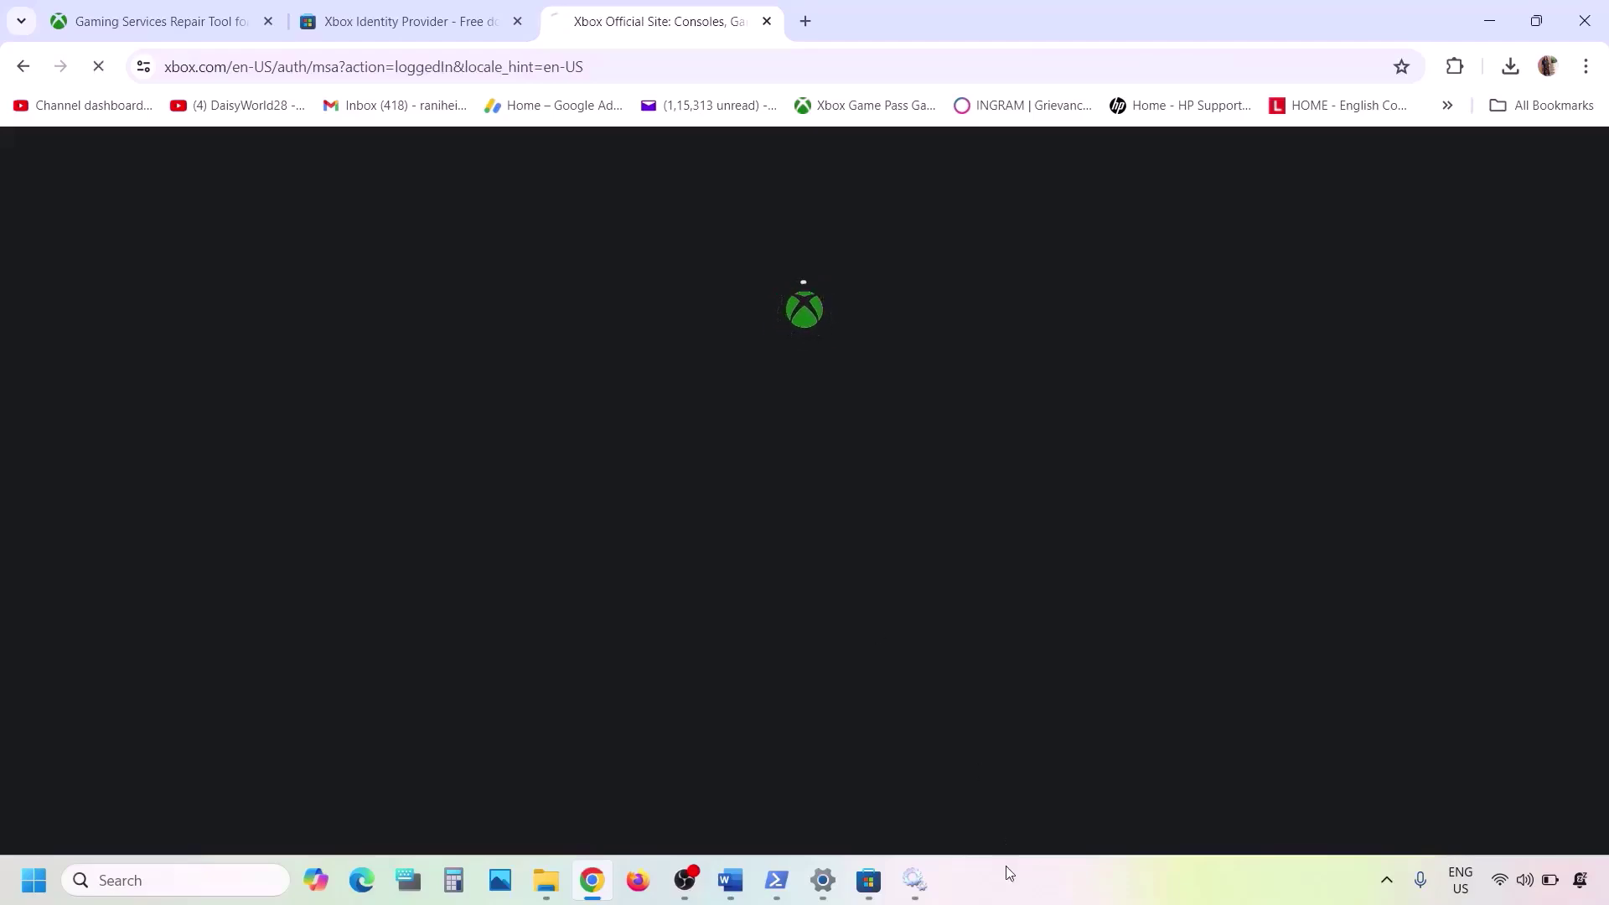
{"action": "scroll", "coordinate": [854, 653], "scroll_direction": "down", "scroll_amount": 9}
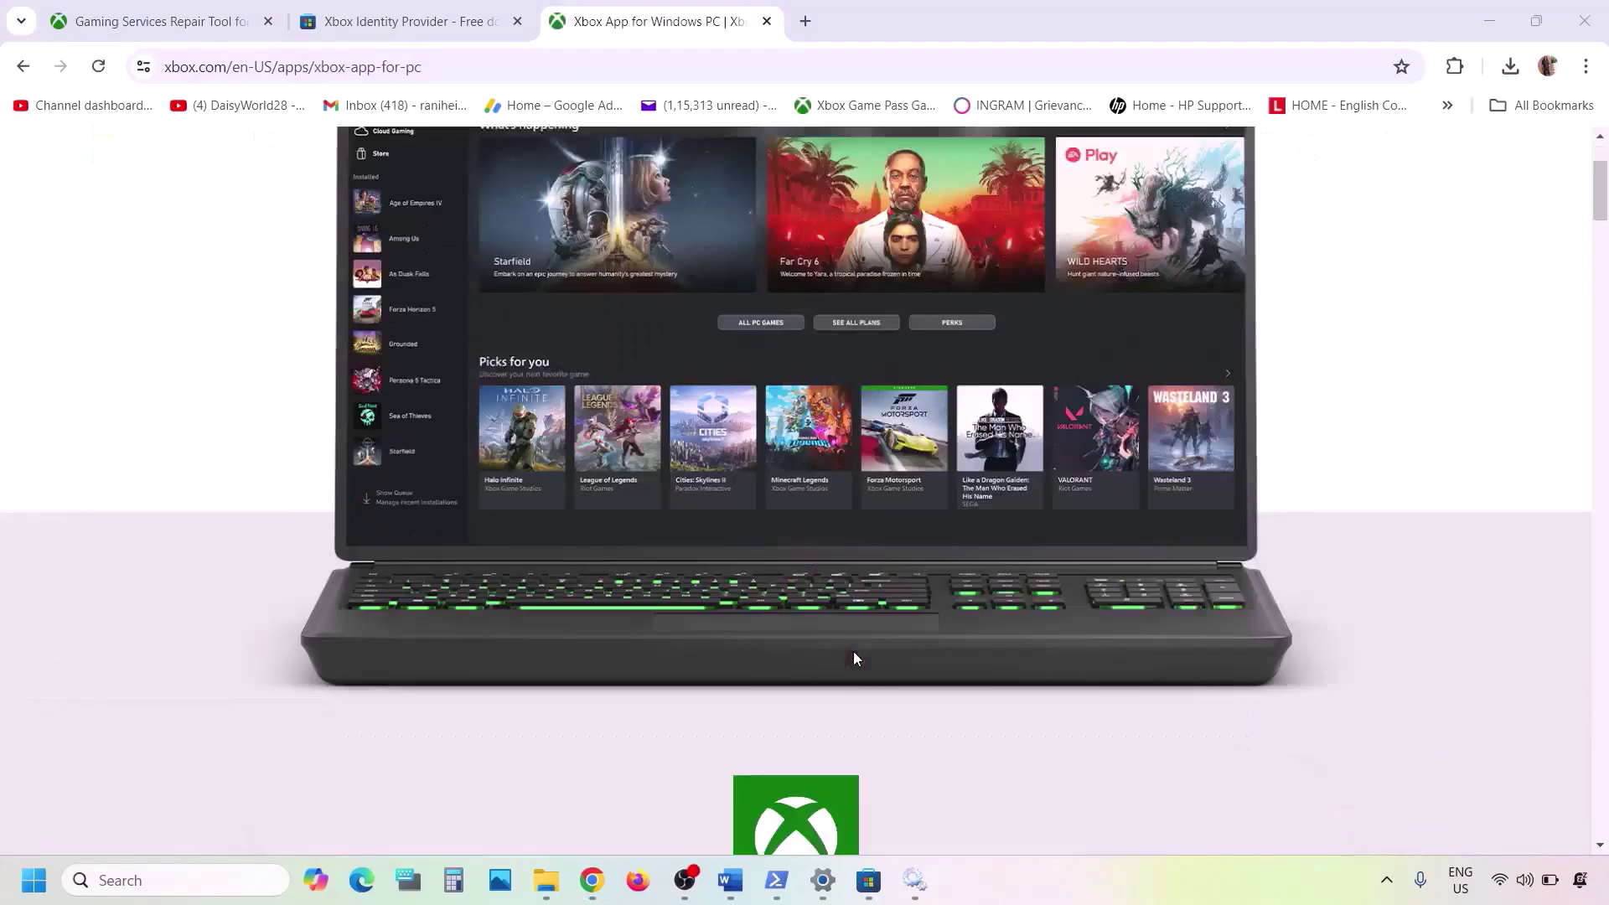
{"action": "left_click", "coordinate": [826, 591]}
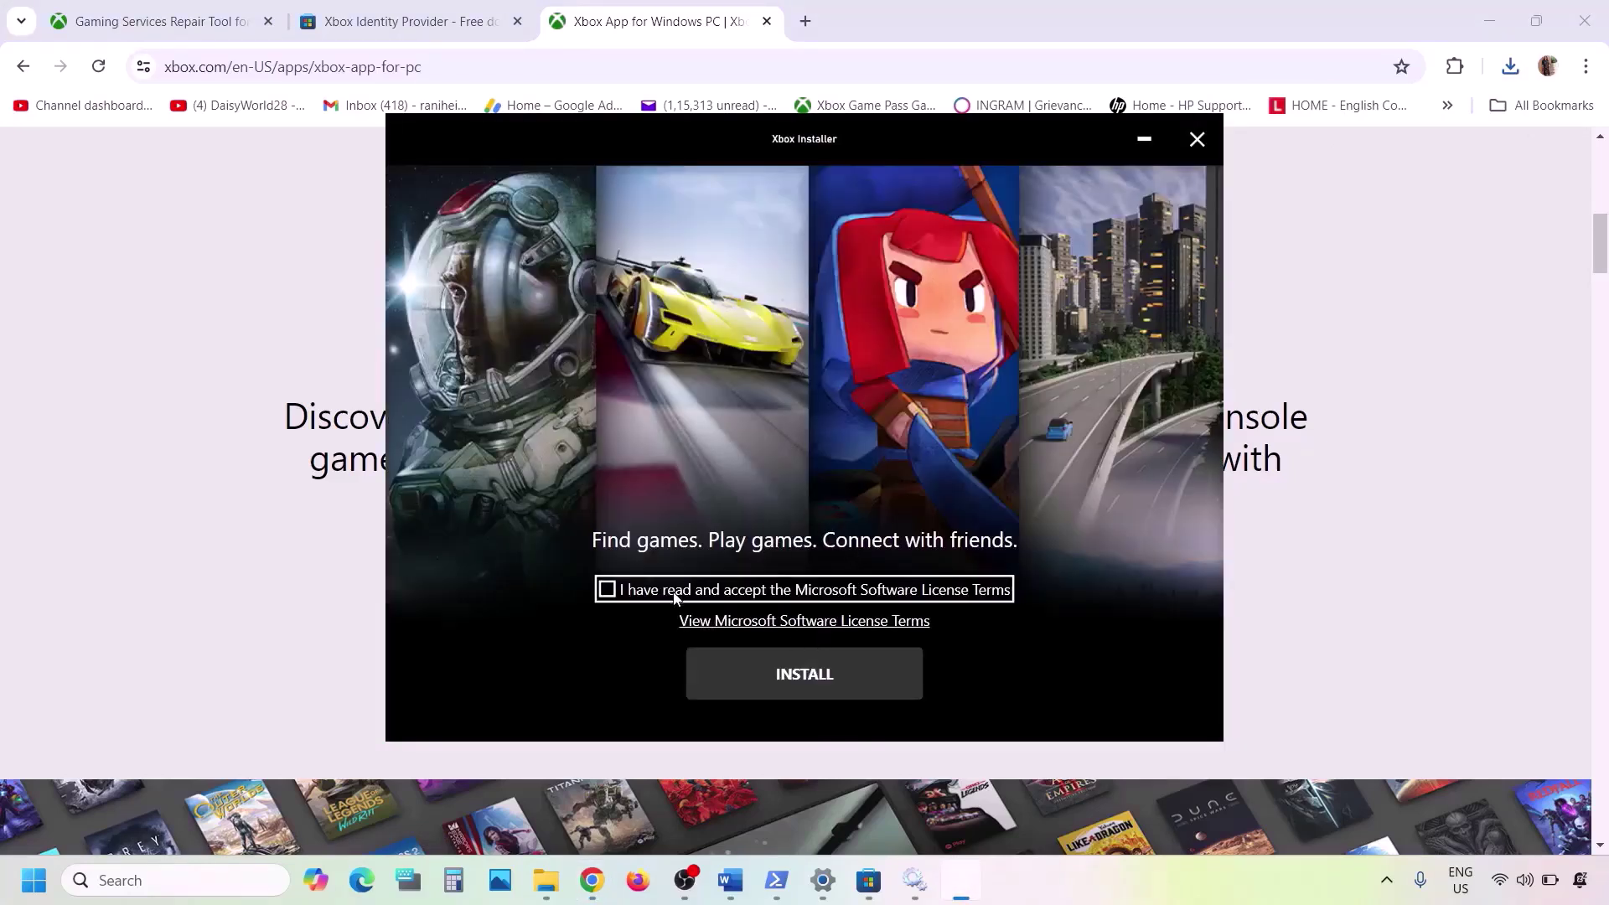
{"action": "left_click", "coordinate": [675, 597]}
{"action": "left_click", "coordinate": [836, 671]}
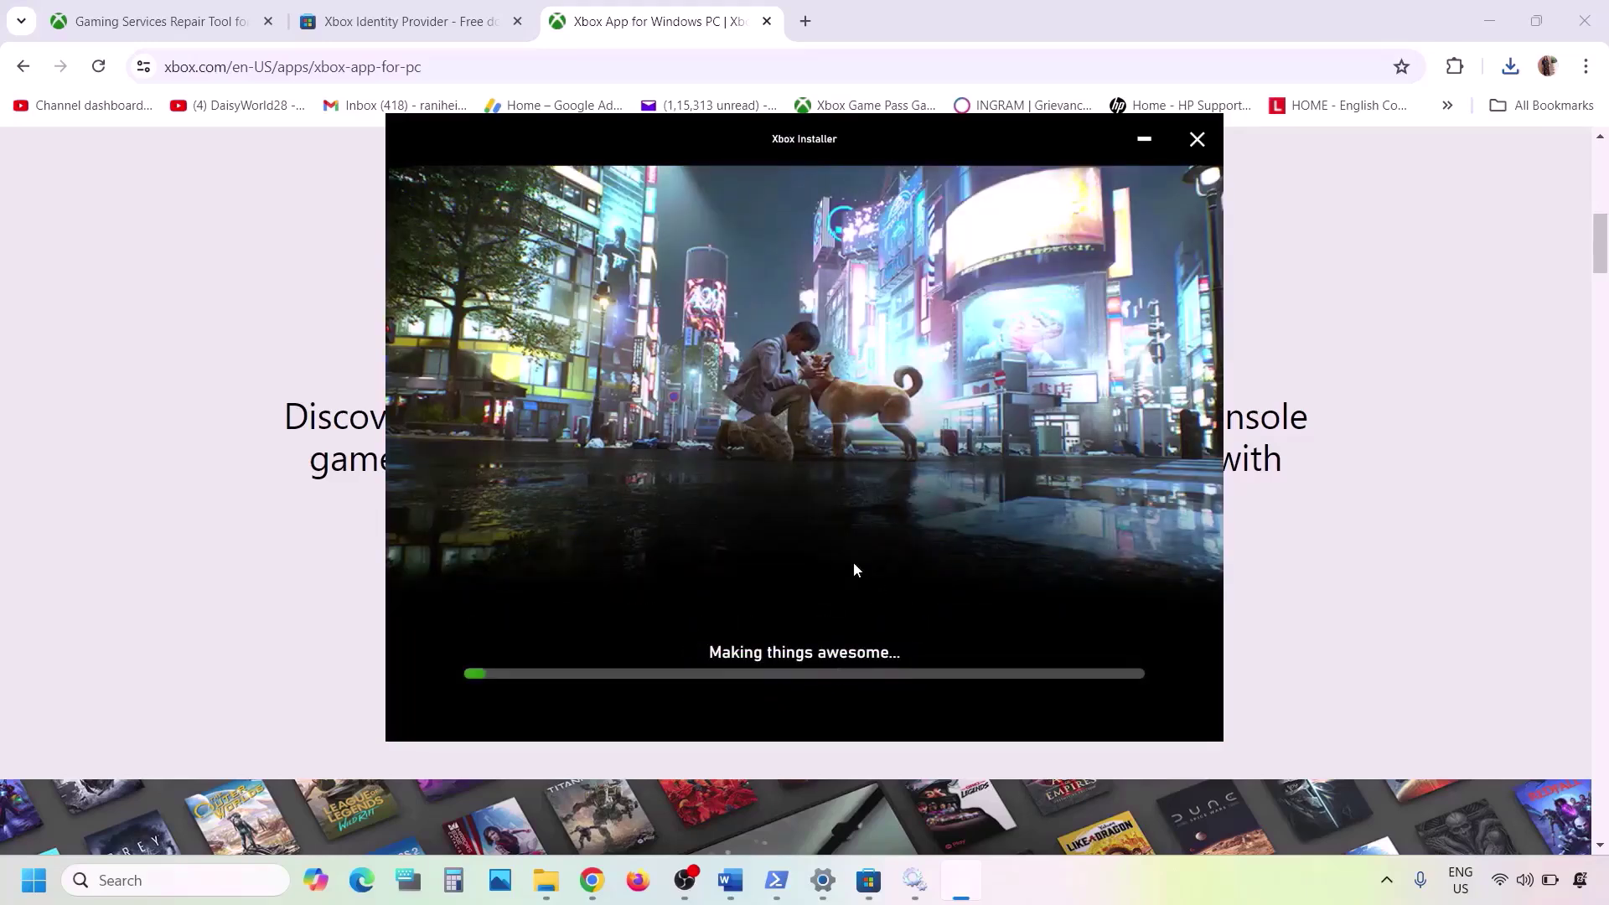
- Copy the Step 14 Remove-AppxPackage command and search Windows for 'powershell'
{"action": "left_click", "coordinate": [727, 890]}
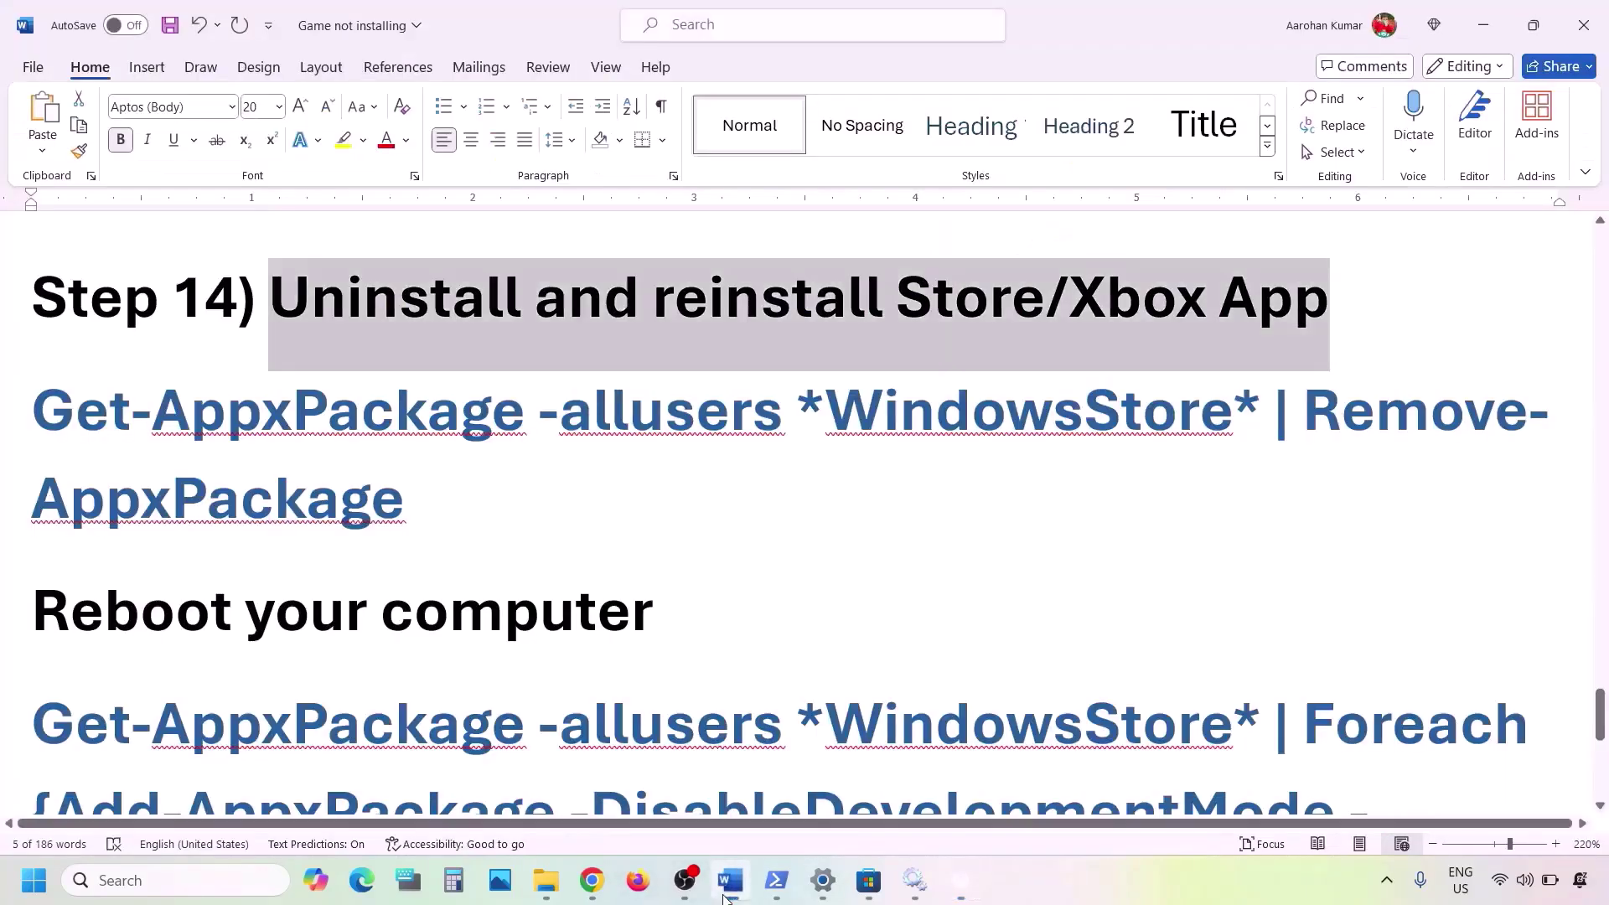
{"action": "scroll", "coordinate": [558, 631], "scroll_direction": "down", "scroll_amount": 1}
{"action": "scroll", "coordinate": [556, 629], "scroll_direction": "up", "scroll_amount": 1}
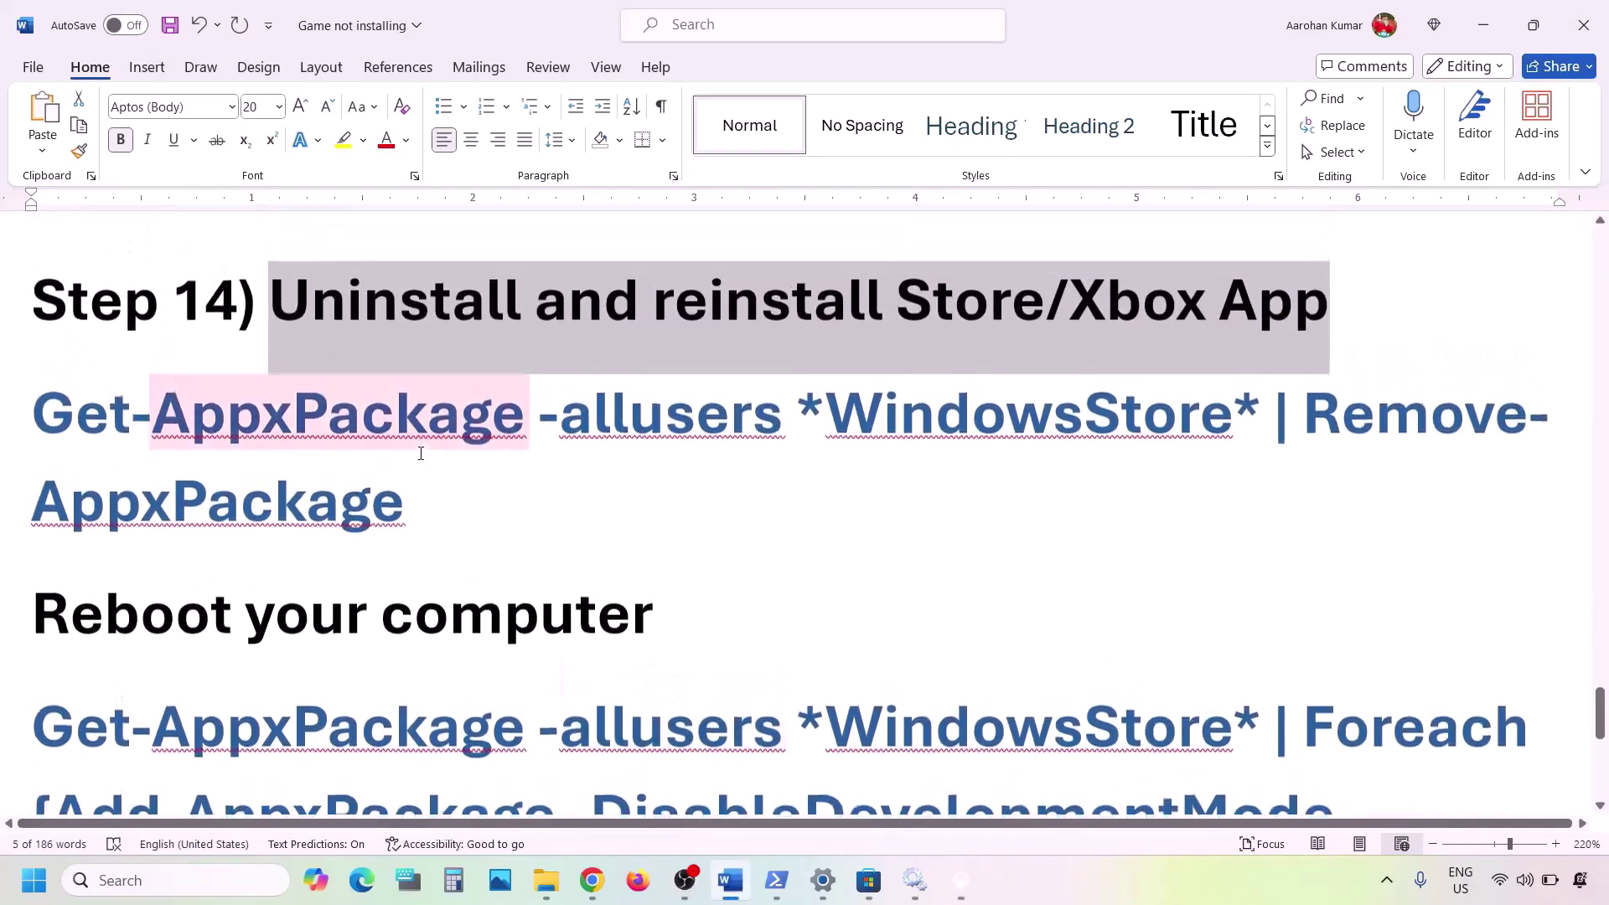
{"action": "left_click_drag", "start_coordinate": [438, 489], "coordinate": [271, 460]}
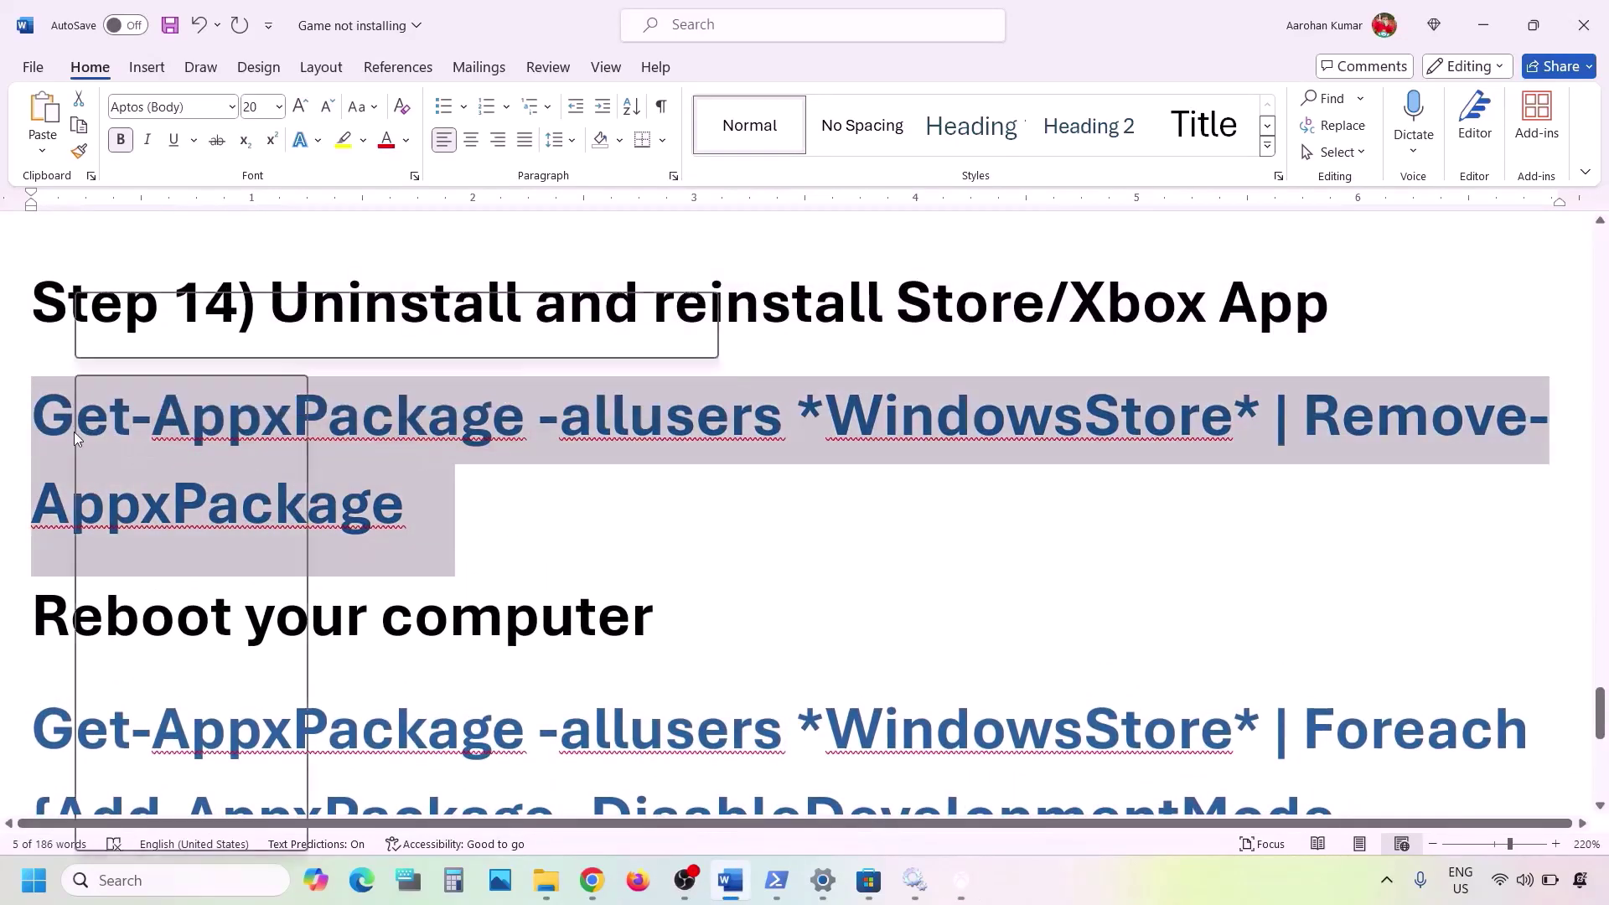
{"action": "right_click", "coordinate": [74, 431]}
{"action": "left_click", "coordinate": [239, 485]}
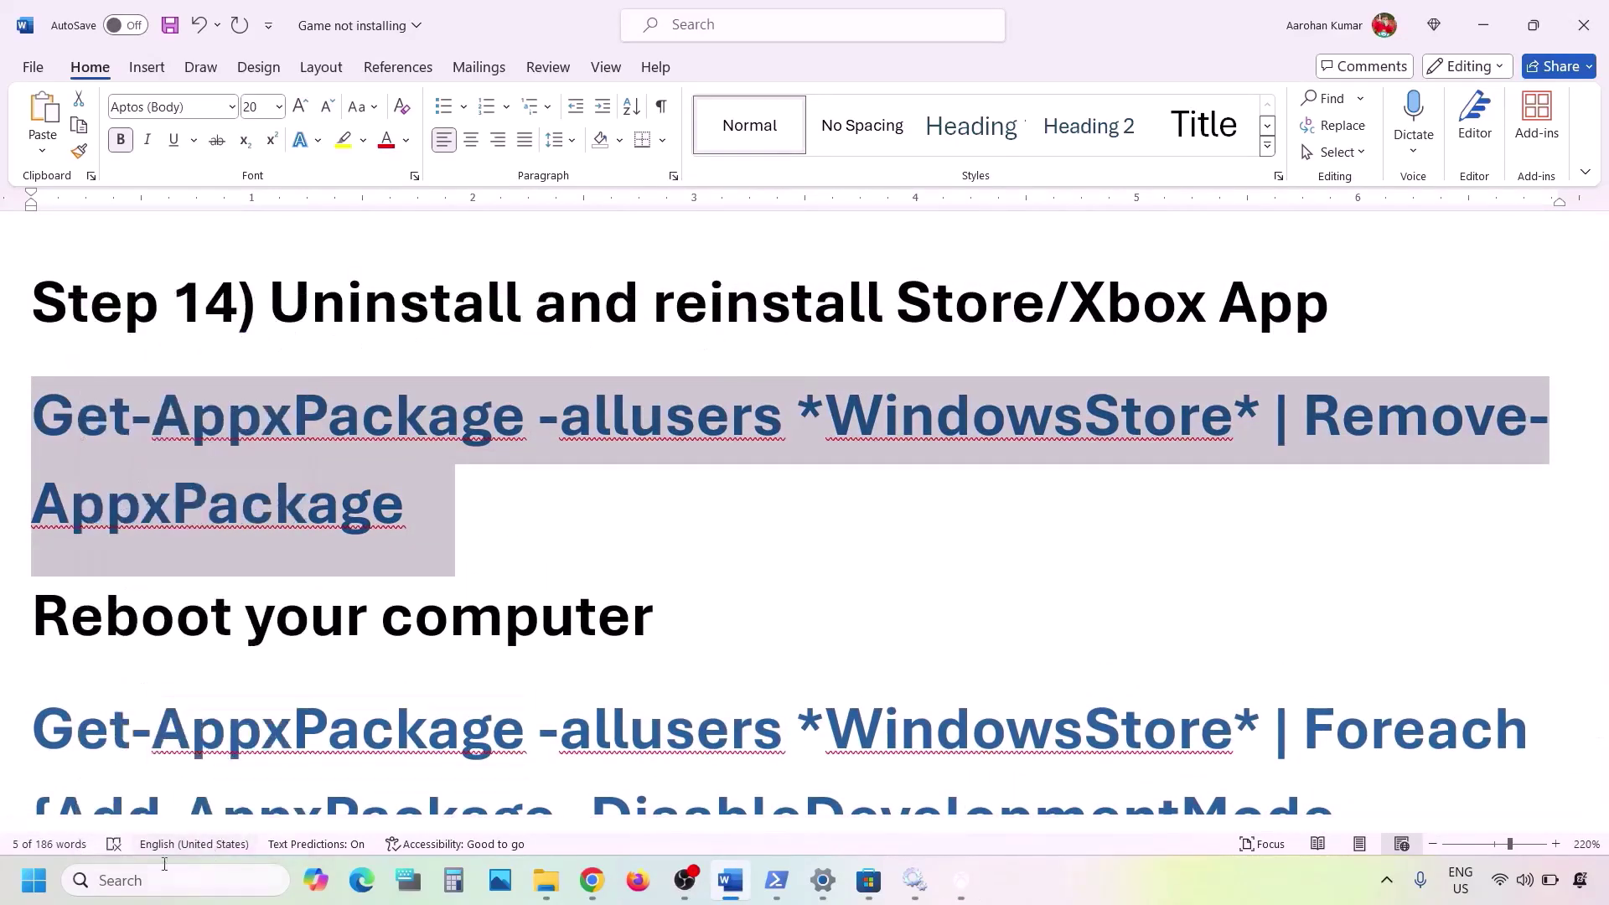
{"action": "left_click", "coordinate": [142, 882]}
{"action": "type", "text": "powershell"}
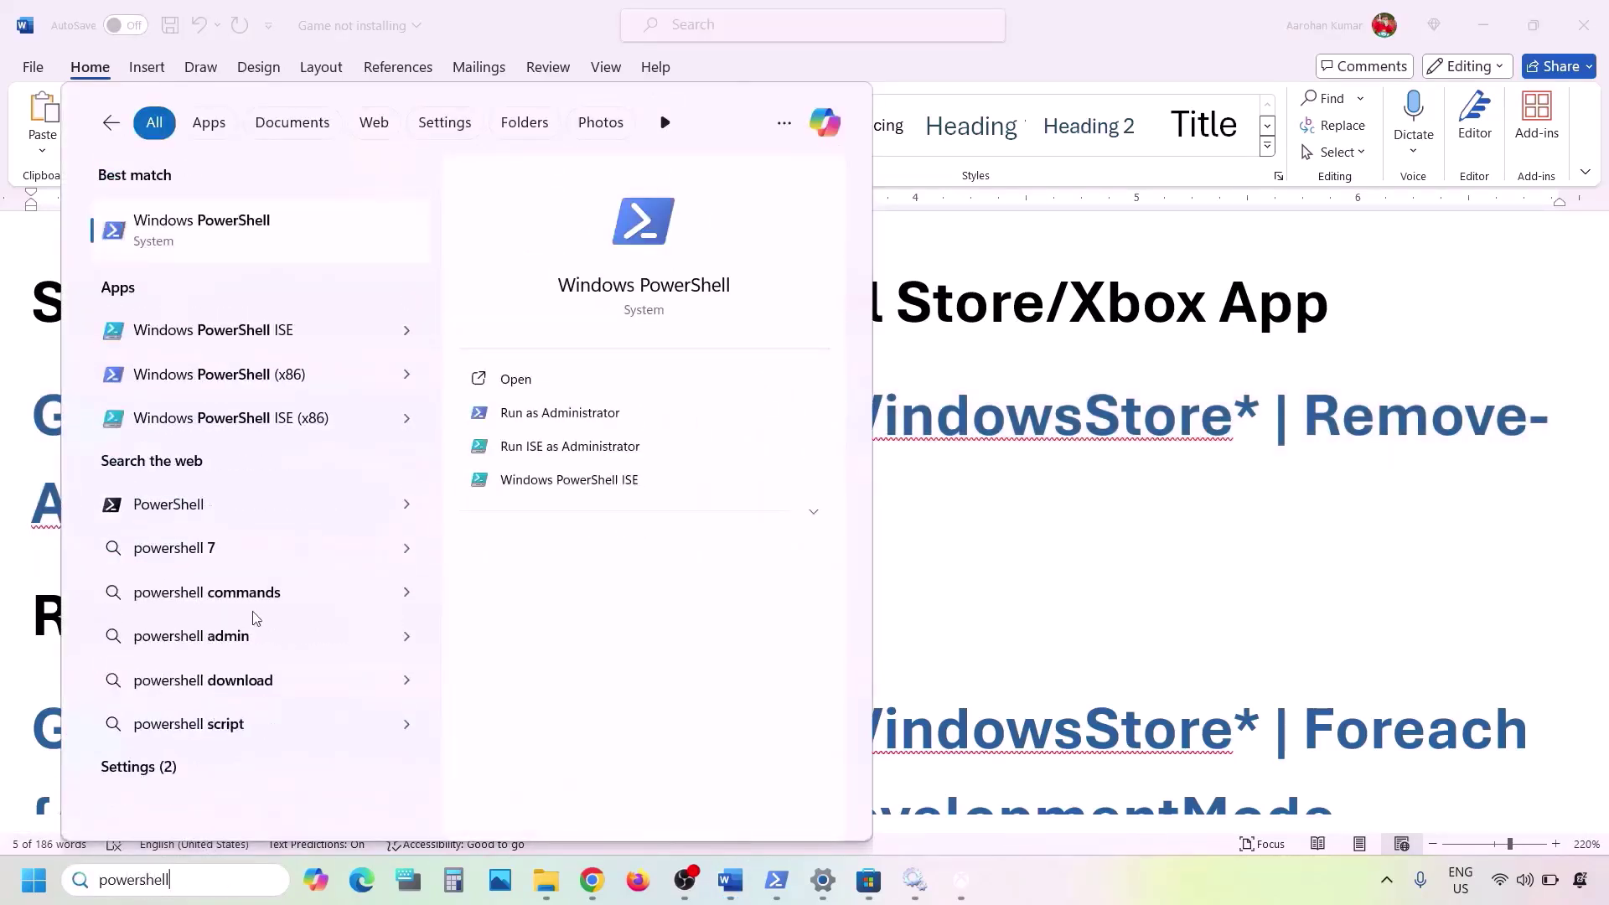
- Run PowerShell as administrator and paste the Remove-AppxPackage command
{"action": "right_click", "coordinate": [229, 246]}
{"action": "left_click", "coordinate": [351, 266]}
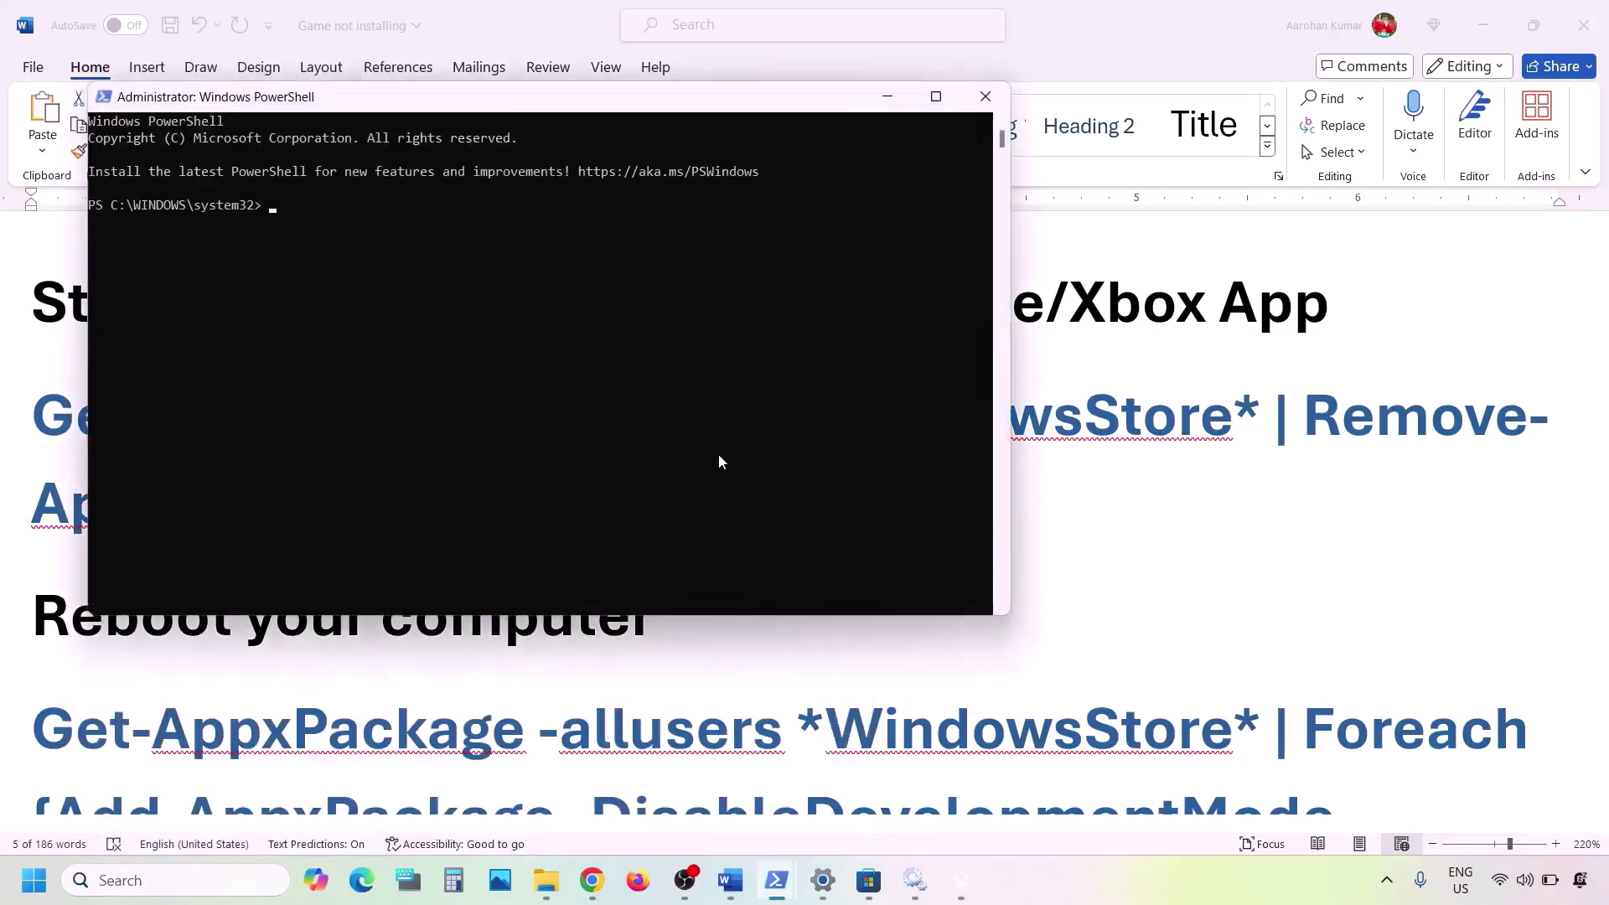
{"action": "right_click", "coordinate": [719, 461]}
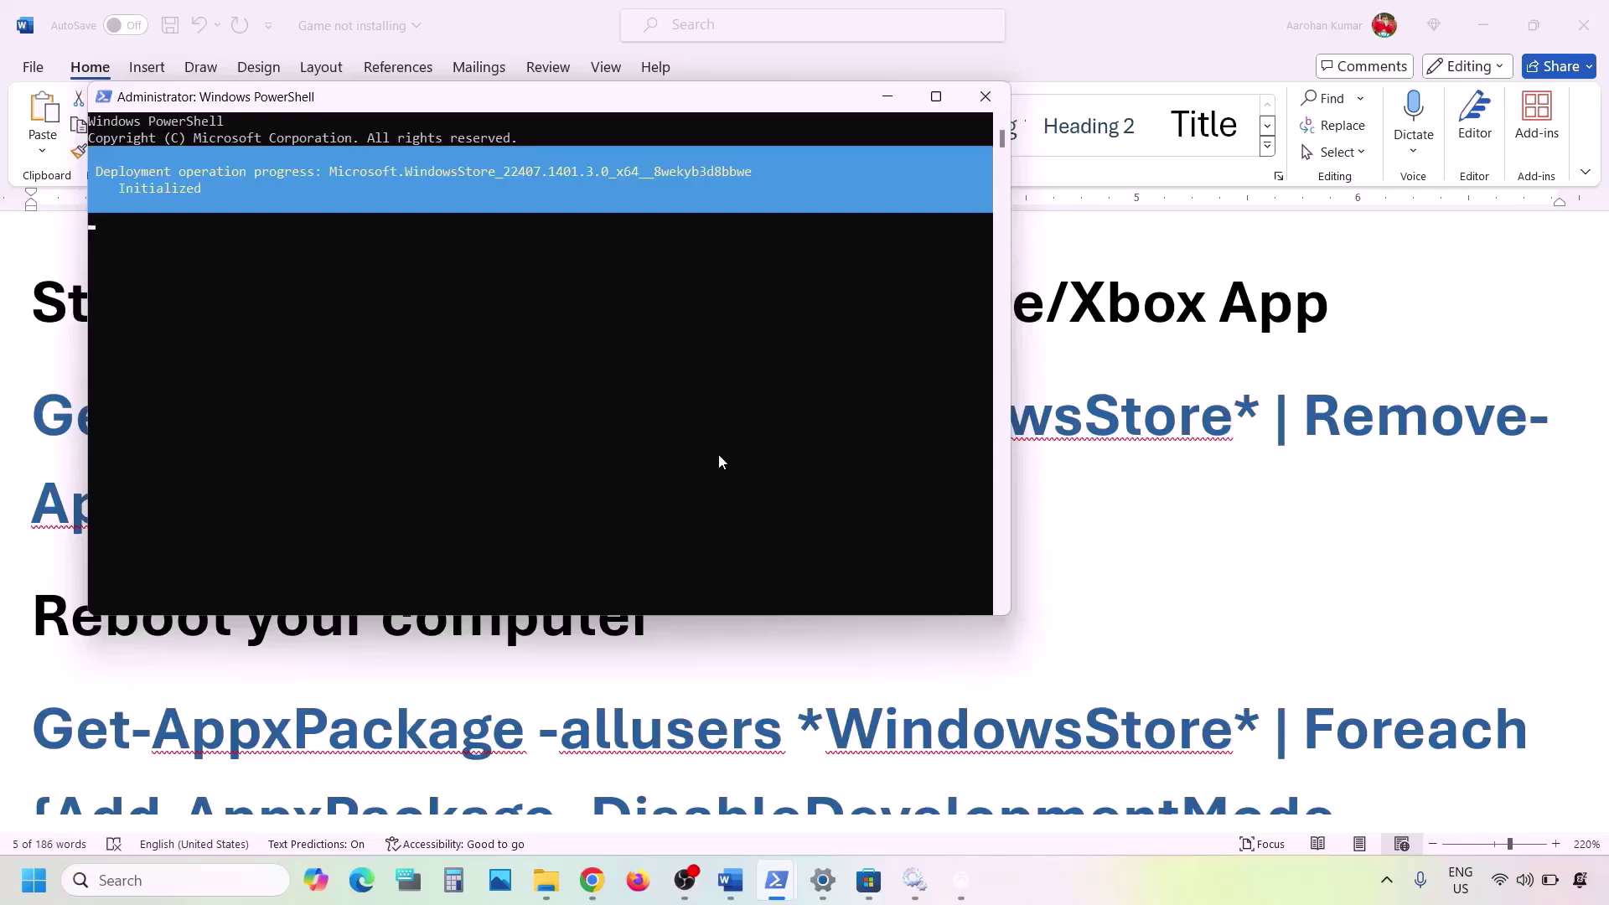
- Copy the Foreach Add-AppxPackage re-register command from the guide and run it in PowerShell
{"action": "key", "text": "alt+Tab"}
{"action": "scroll", "coordinate": [1423, 443], "scroll_direction": "down", "scroll_amount": 3}
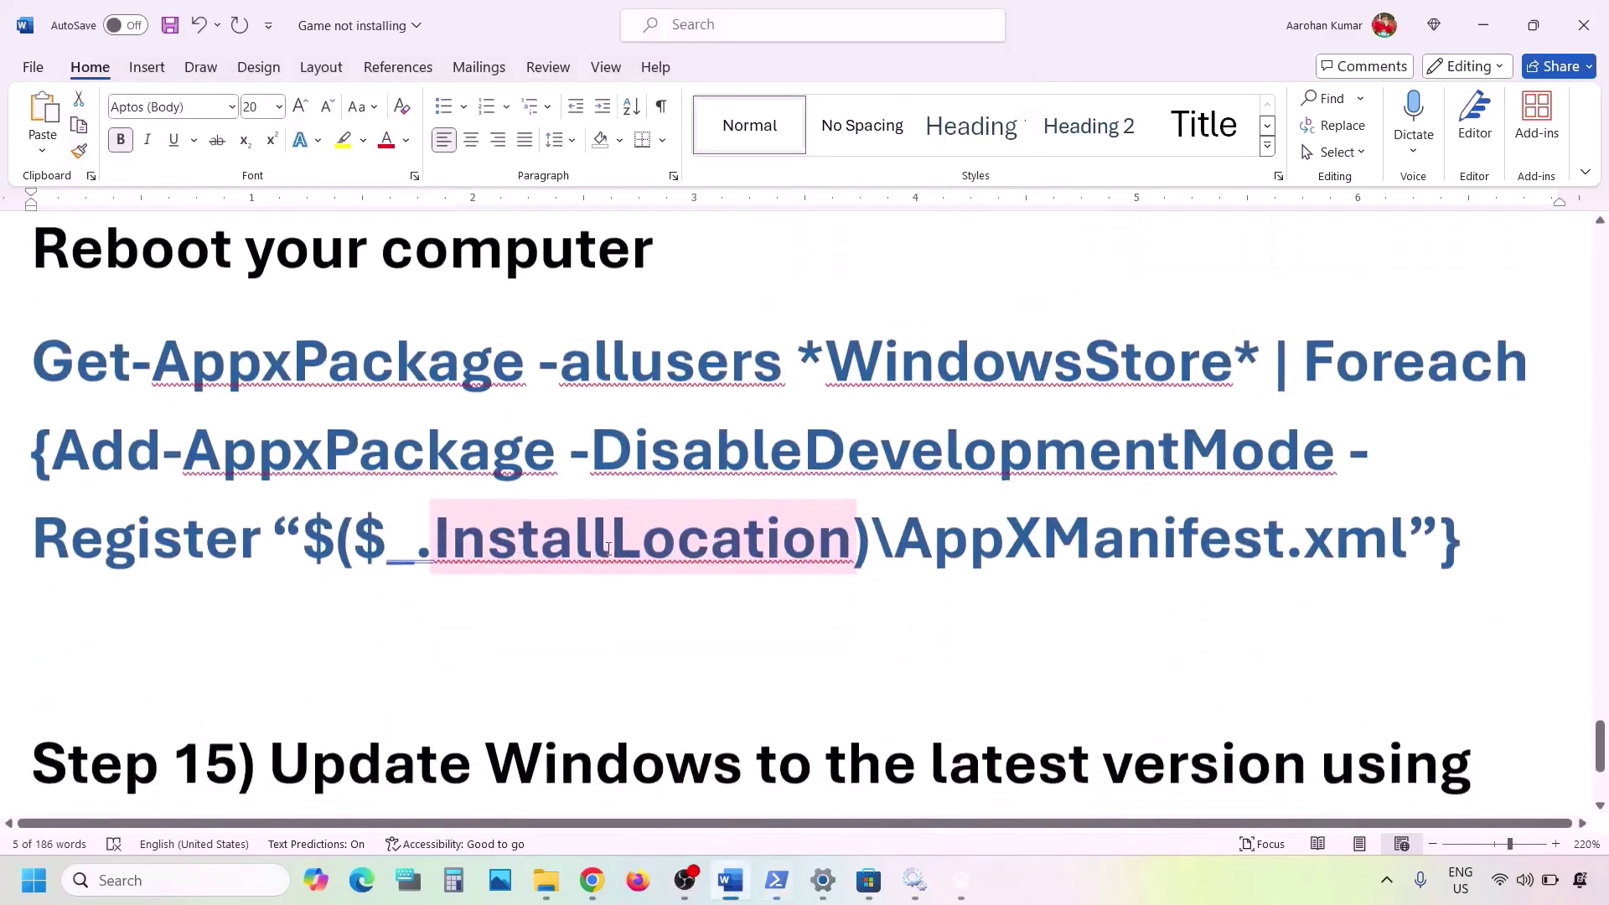
{"action": "left_click_drag", "start_coordinate": [1472, 512], "coordinate": [34, 343]}
{"action": "right_click", "coordinate": [101, 345]}
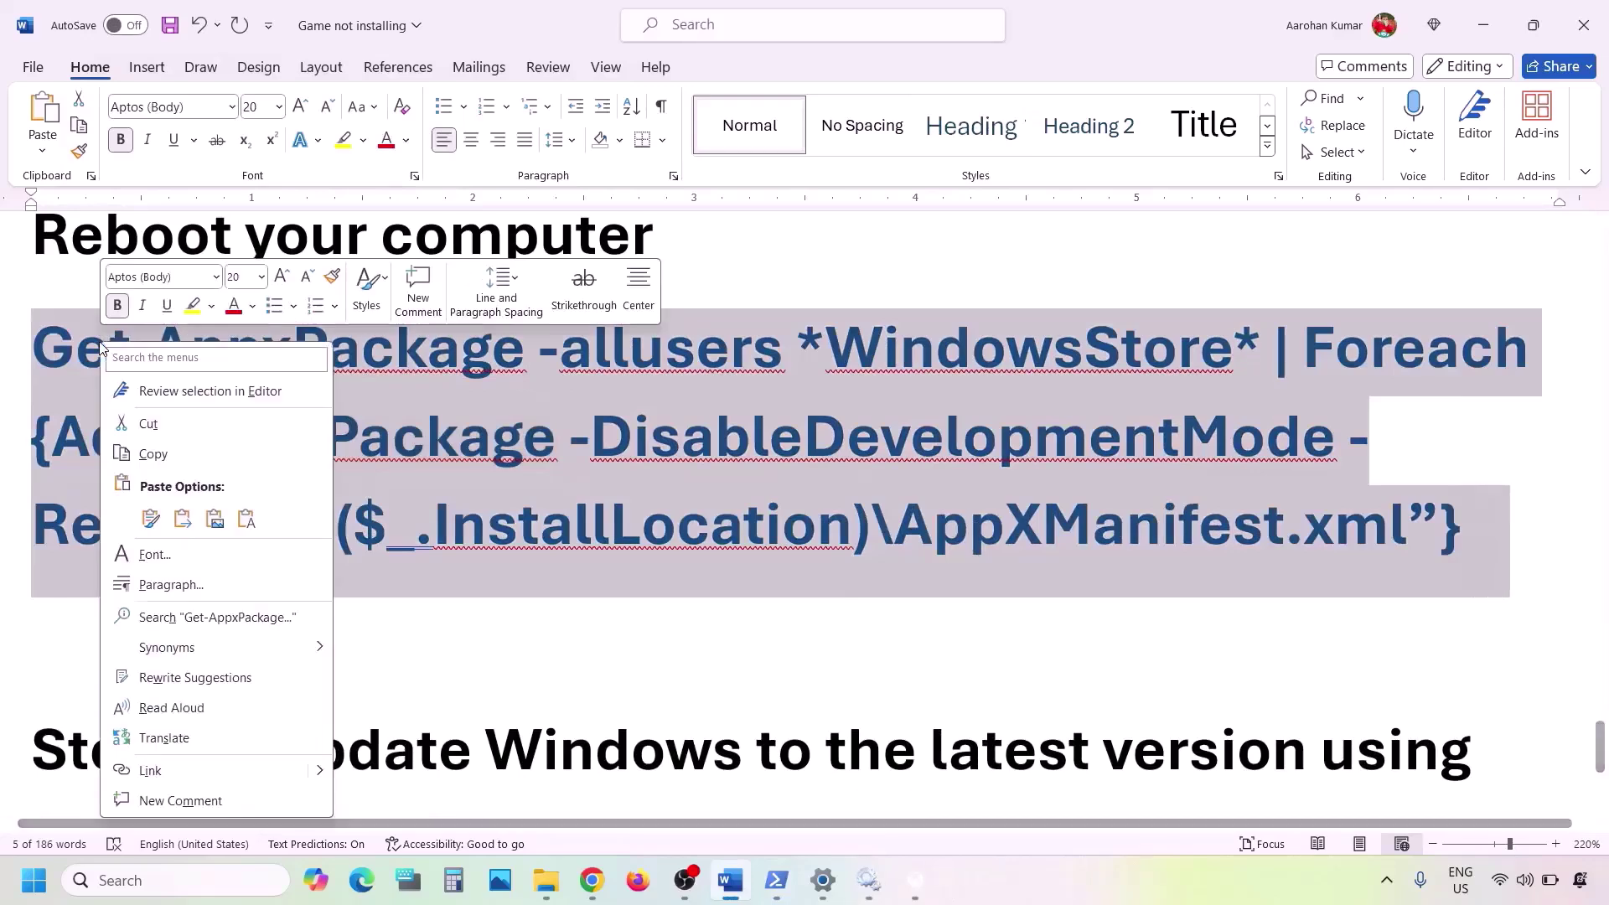
{"action": "left_click", "coordinate": [154, 454]}
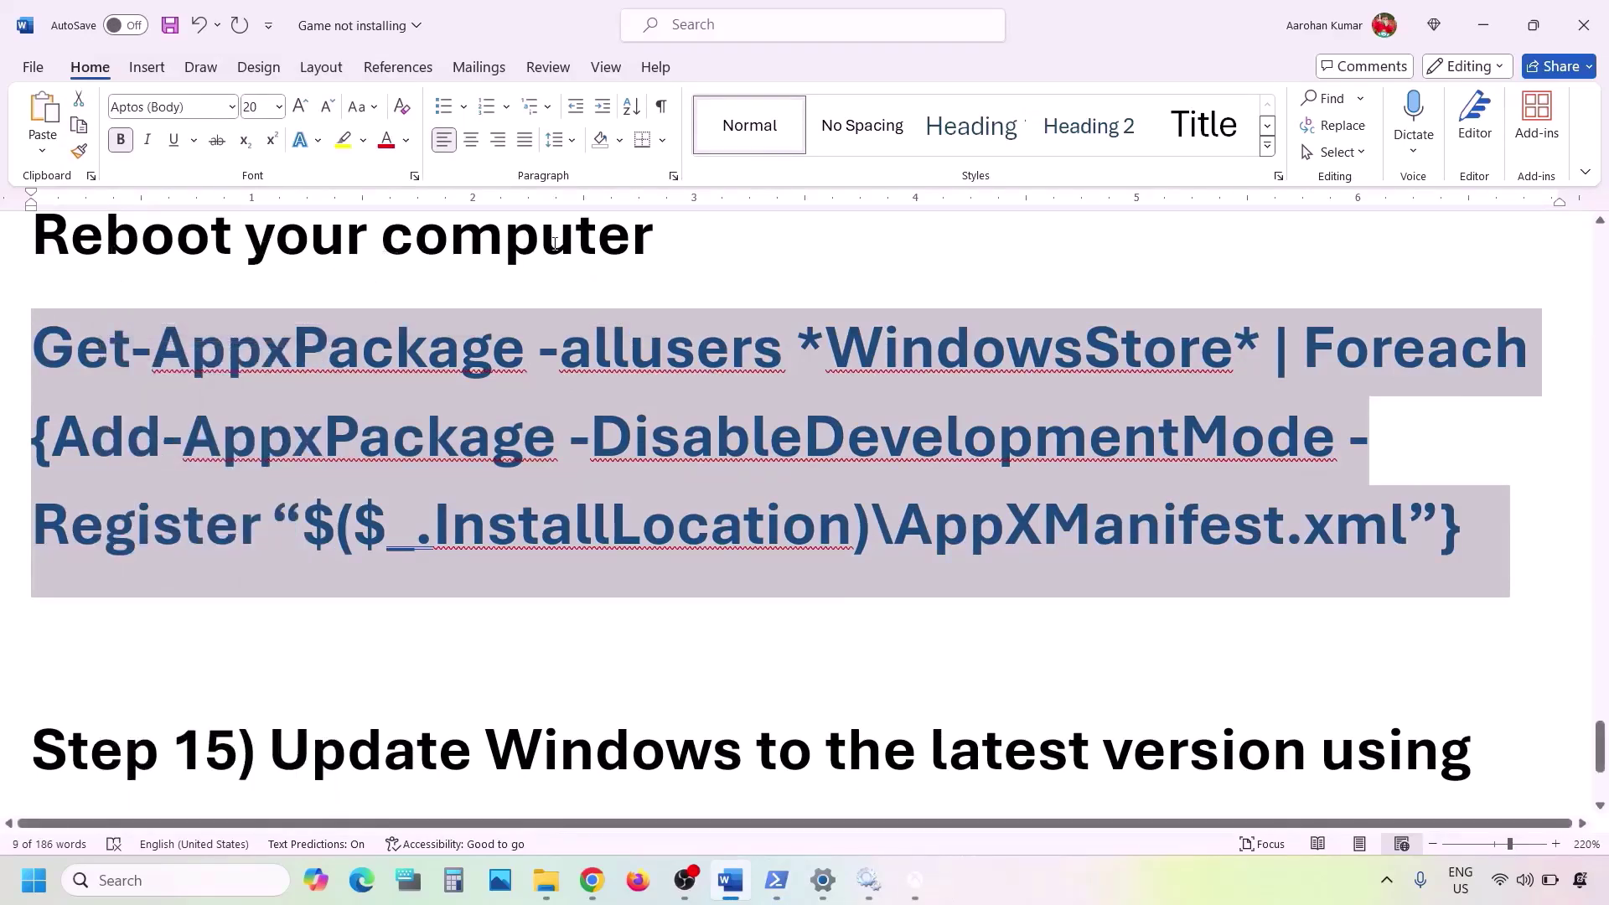
{"action": "mouse_move", "coordinate": [776, 880]}
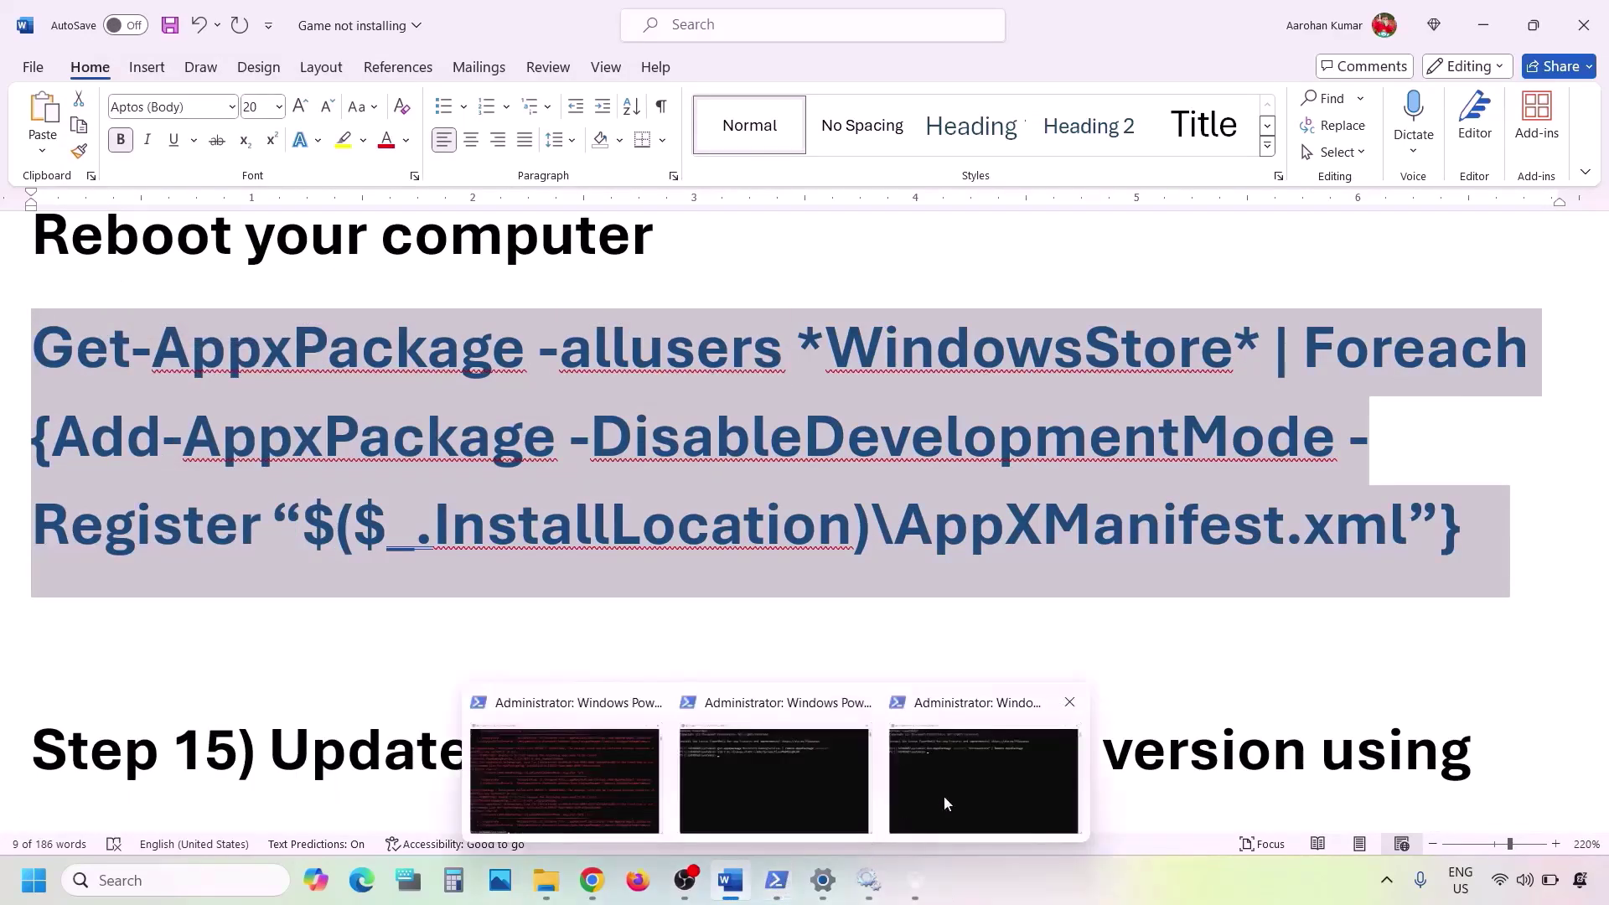
{"action": "left_click", "coordinate": [977, 777]}
{"action": "right_click", "coordinate": [627, 415]}
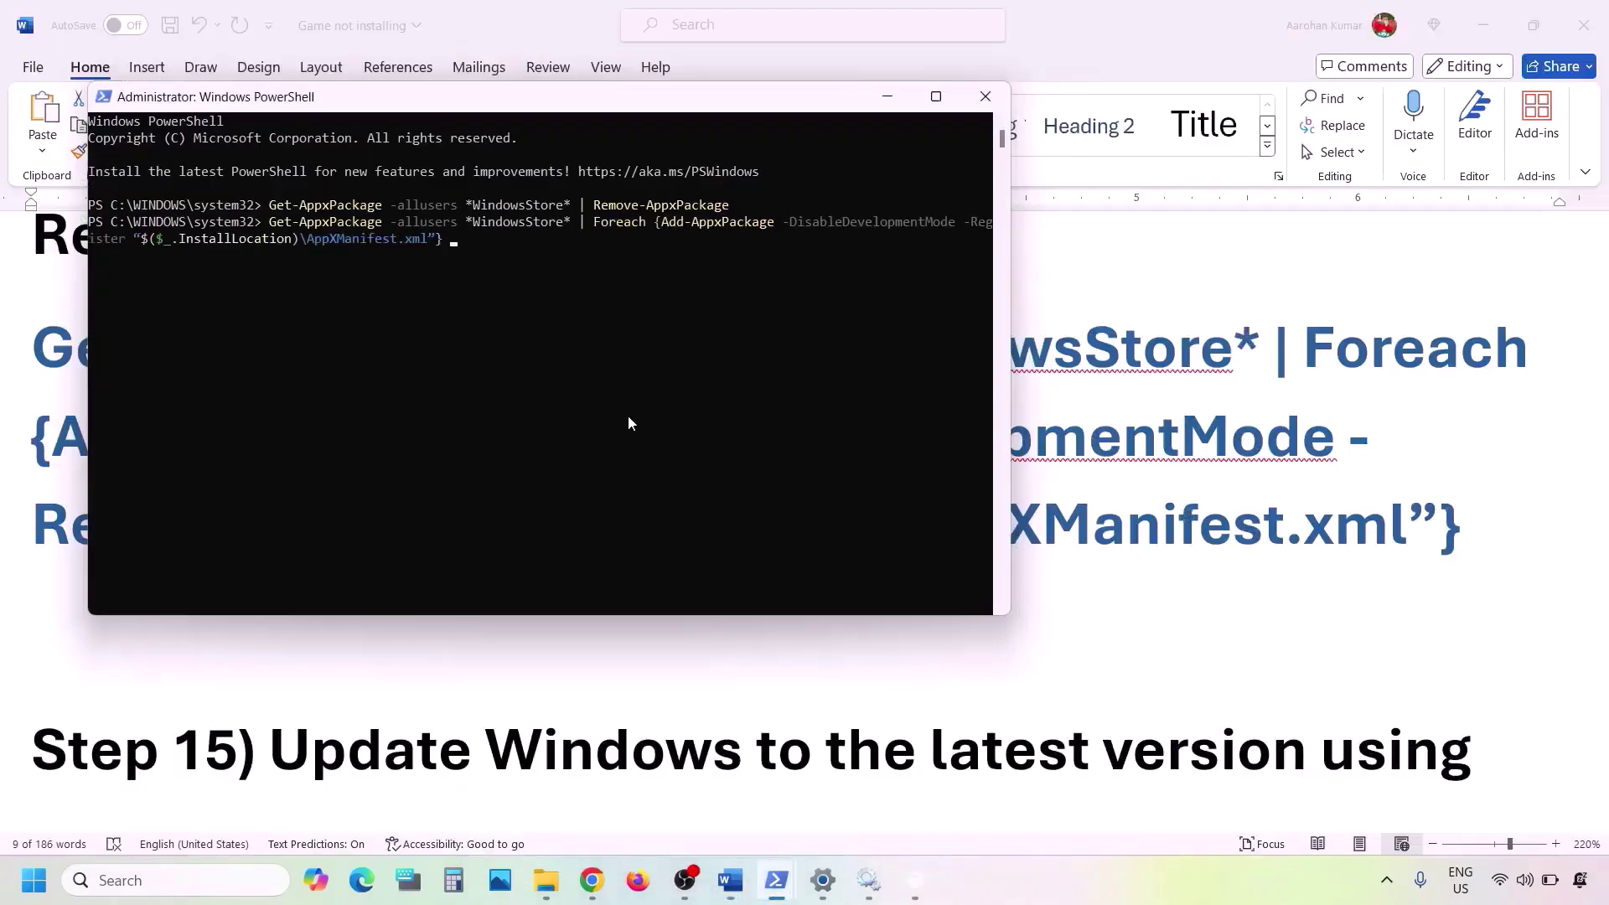
{"action": "key", "text": "Return"}
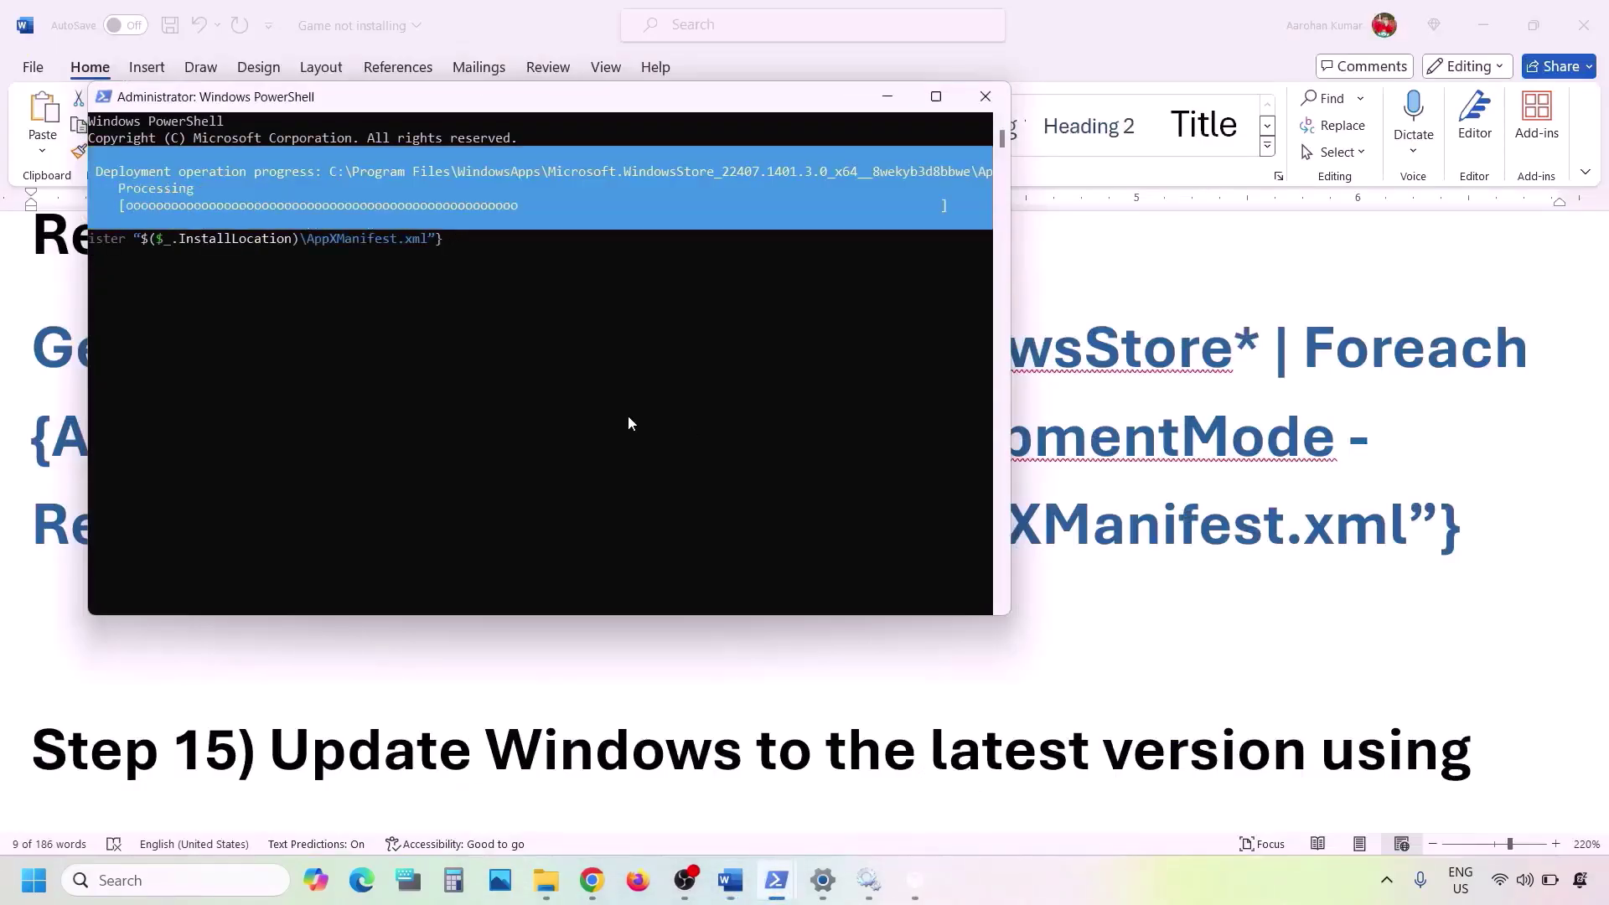
- Open Microsoft Store via a 'store' search, then return to the Word guide
{"action": "left_click", "coordinate": [171, 880]}
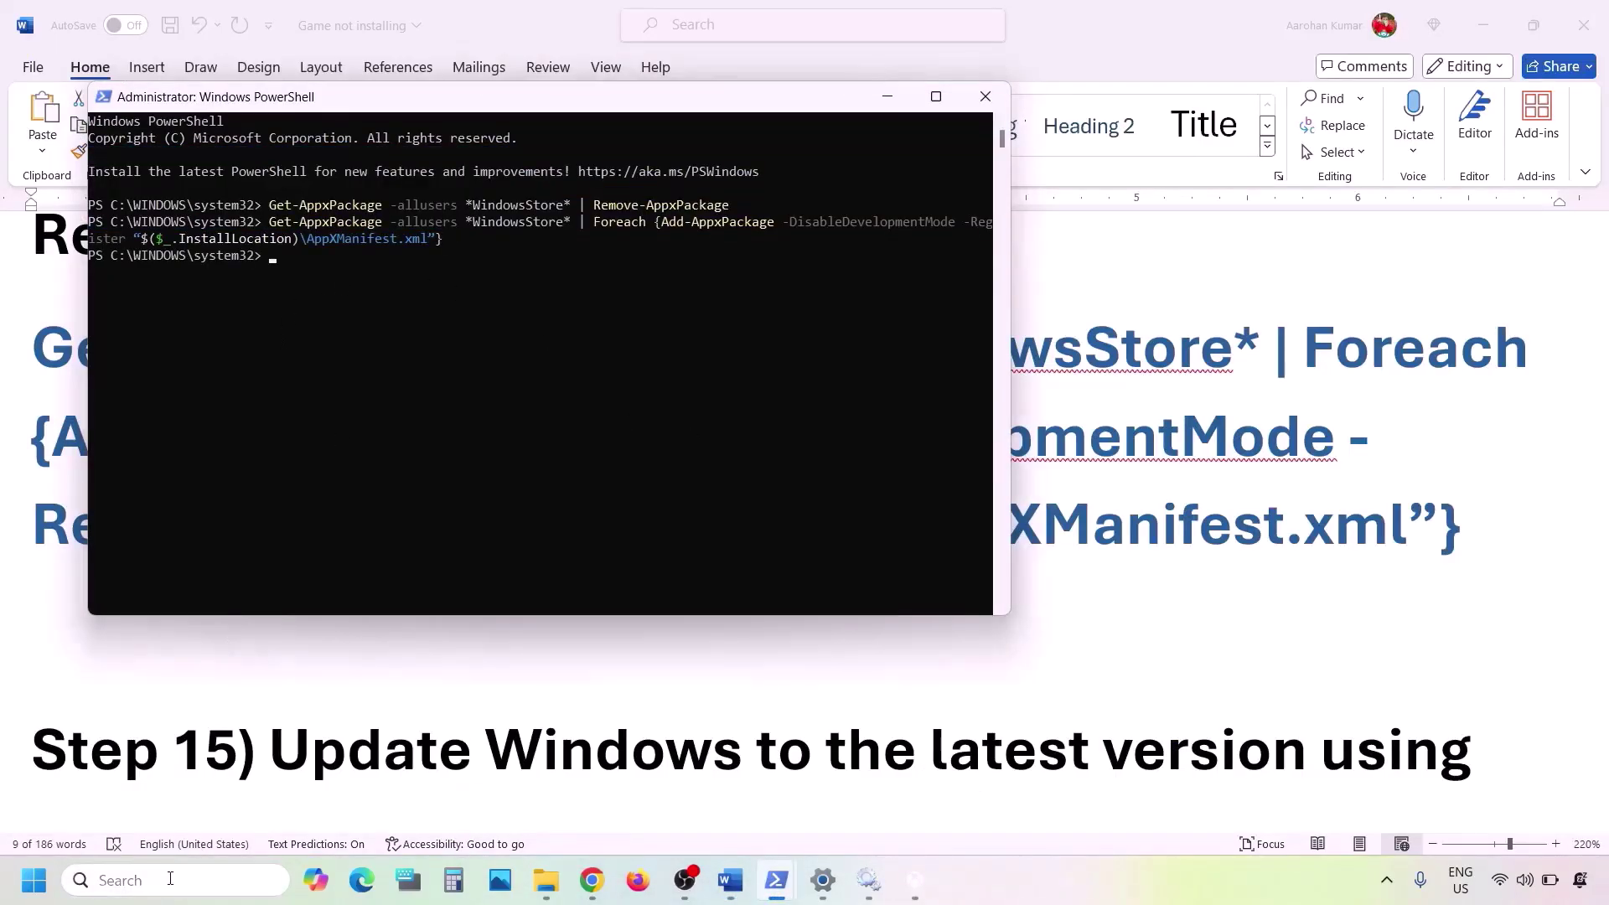
{"action": "type", "text": "store"}
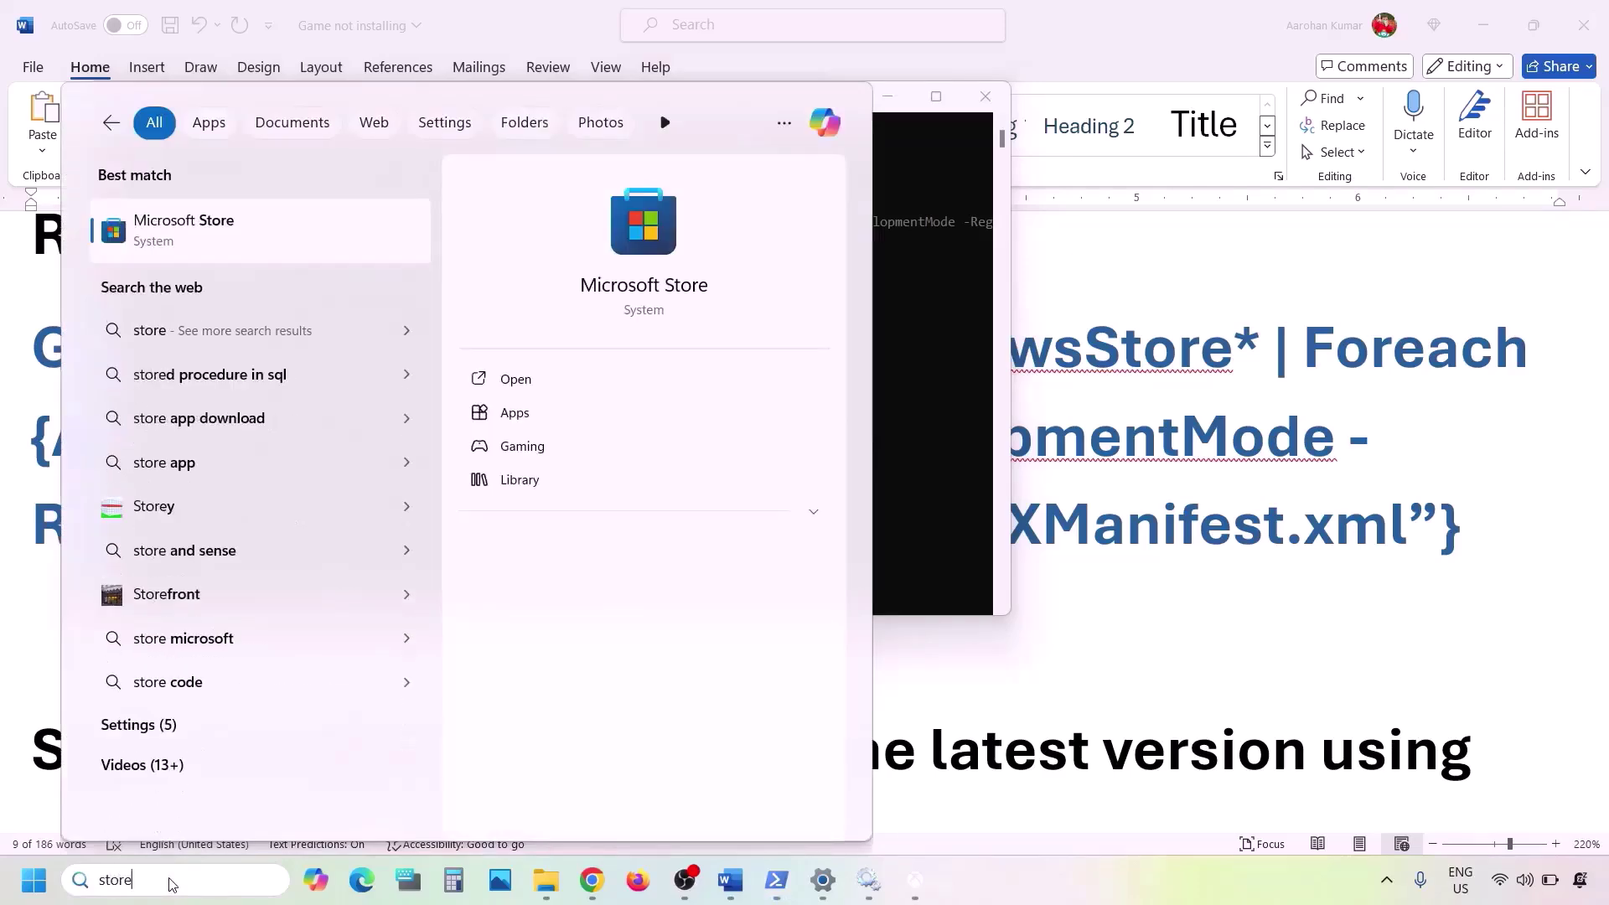
{"action": "key", "text": "Return"}
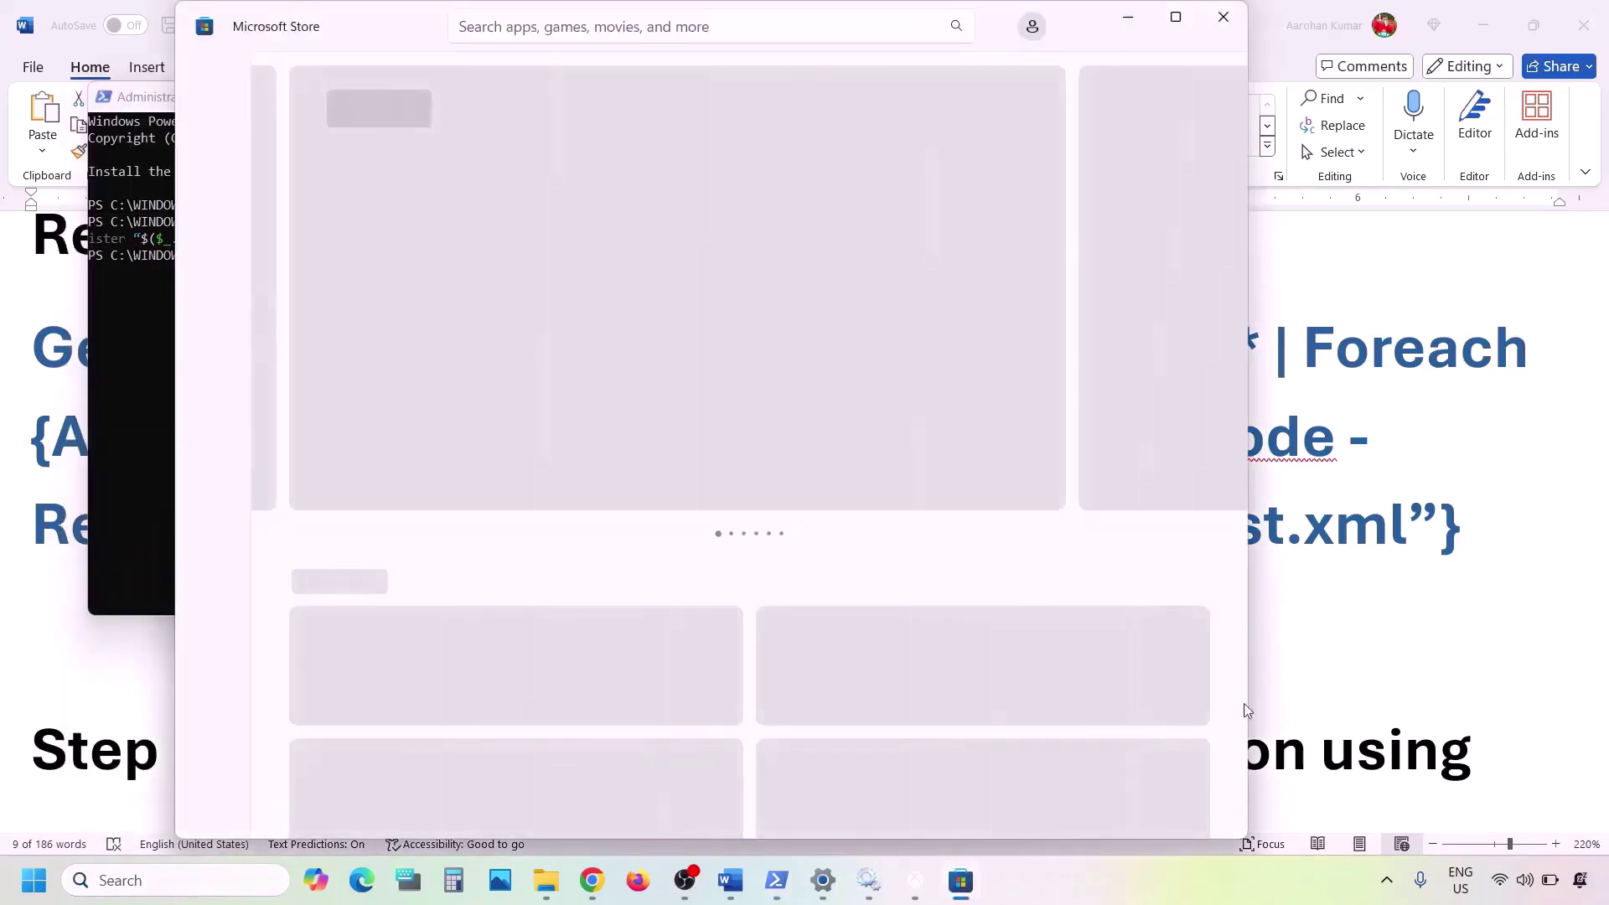
{"action": "left_click", "coordinate": [1377, 655]}
- Review the Step 15 media creation tool heading and the Windows 10 and Windows 11 download link lines
{"action": "scroll", "coordinate": [677, 579], "scroll_direction": "down", "scroll_amount": 3}
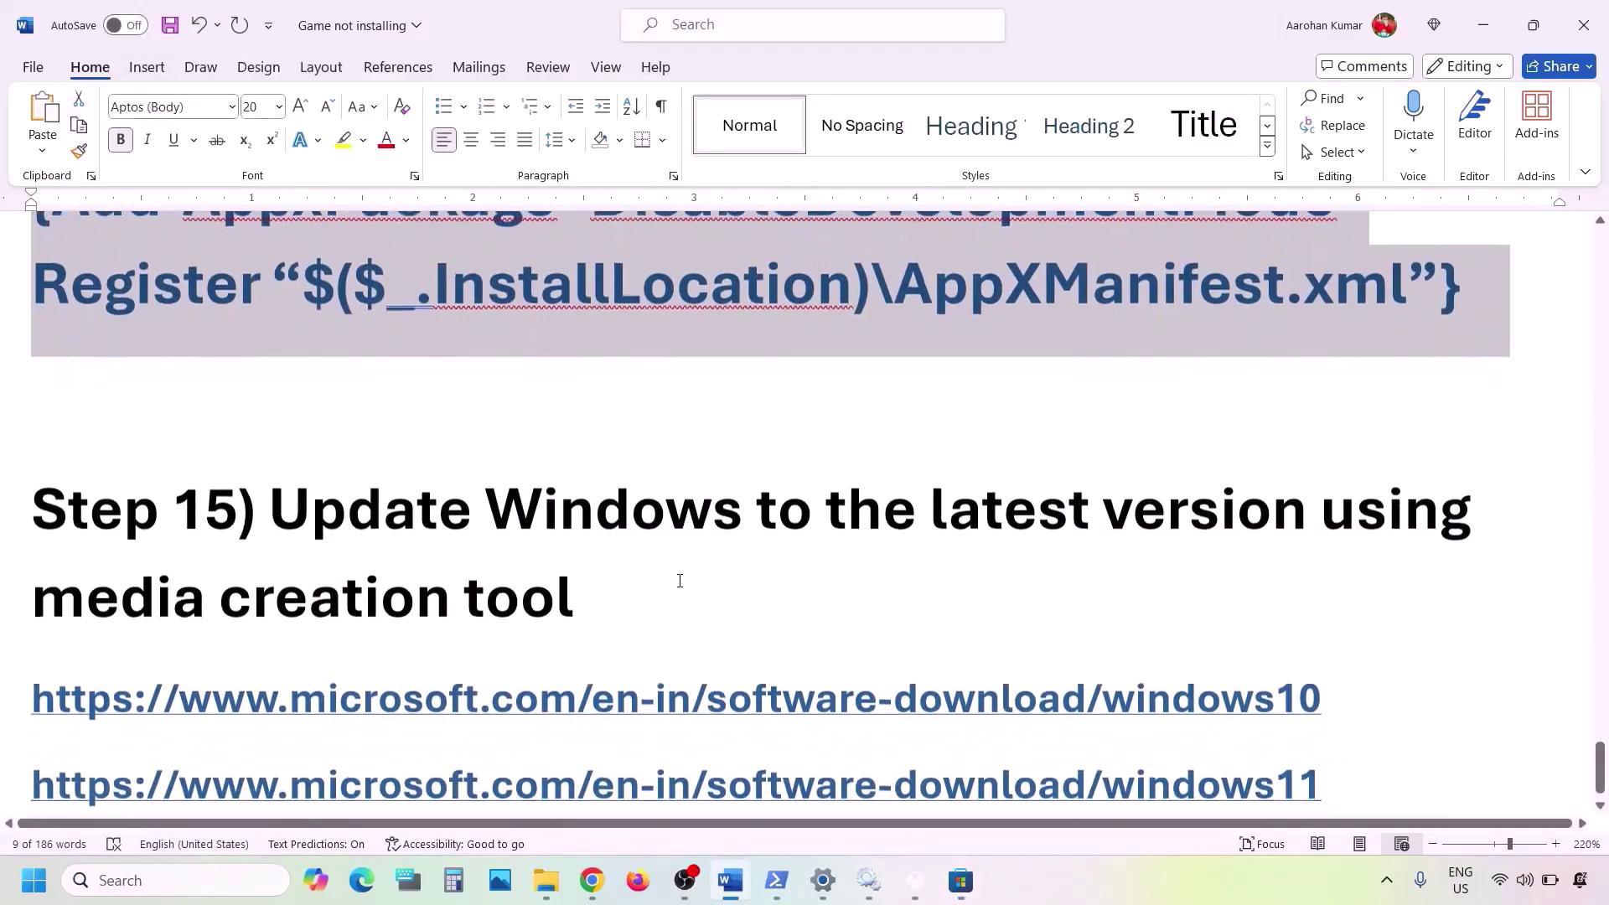
{"action": "left_click_drag", "start_coordinate": [286, 495], "coordinate": [586, 601]}
{"action": "scroll", "coordinate": [586, 602], "scroll_direction": "down", "scroll_amount": 1}
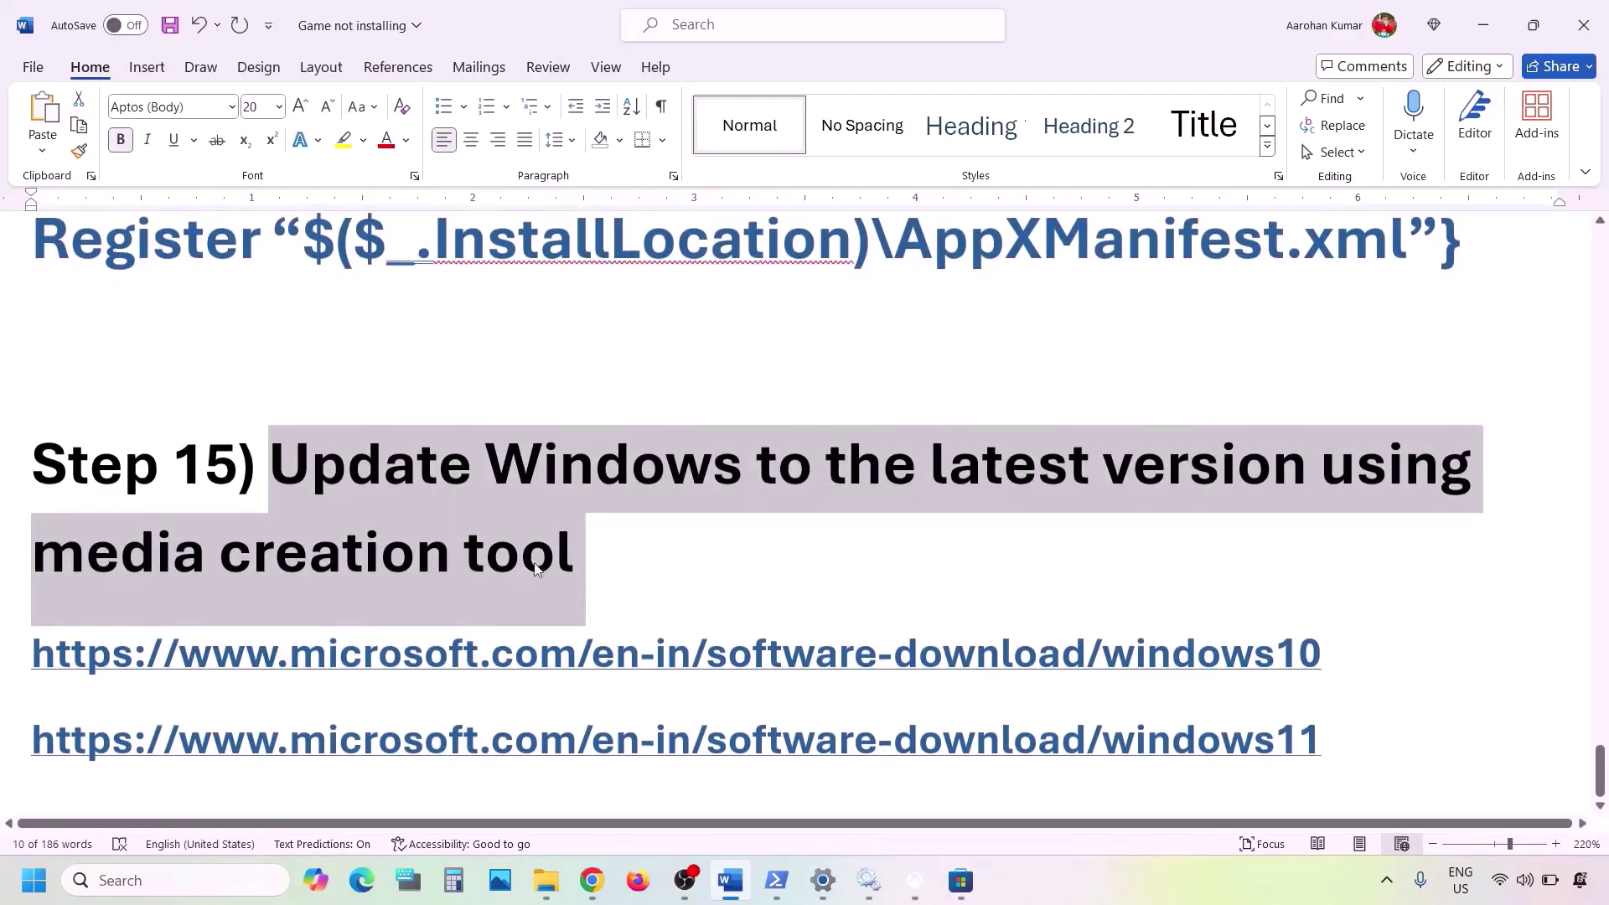
{"action": "left_click_drag", "start_coordinate": [283, 469], "coordinate": [650, 531]}
{"action": "left_click", "coordinate": [1153, 867]}
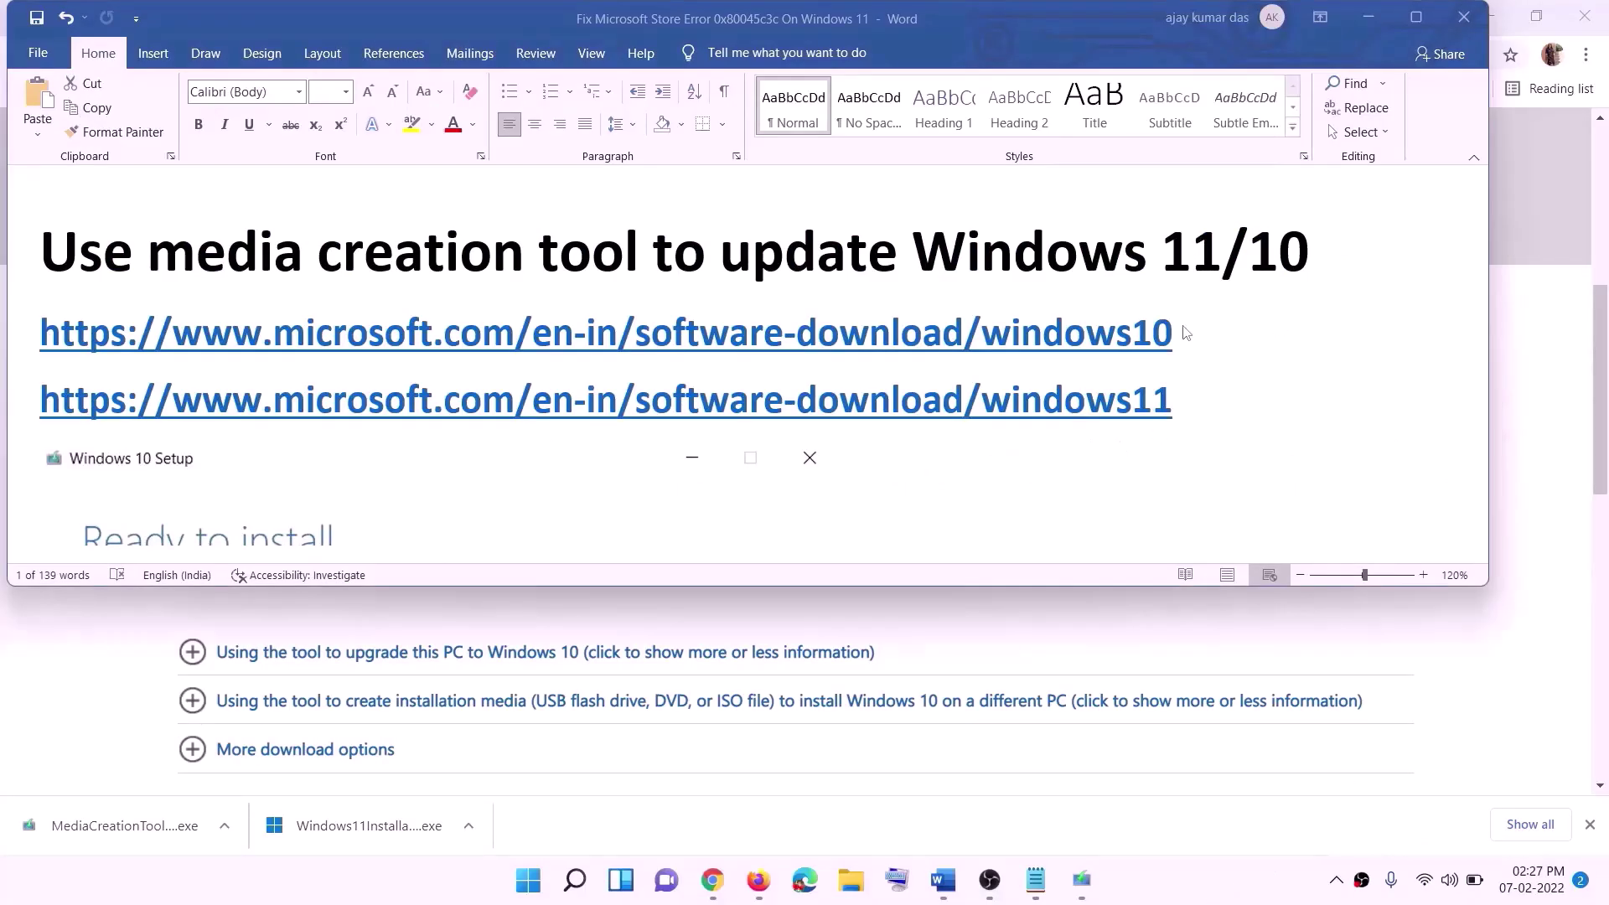
{"action": "triple_click", "coordinate": [1186, 333]}
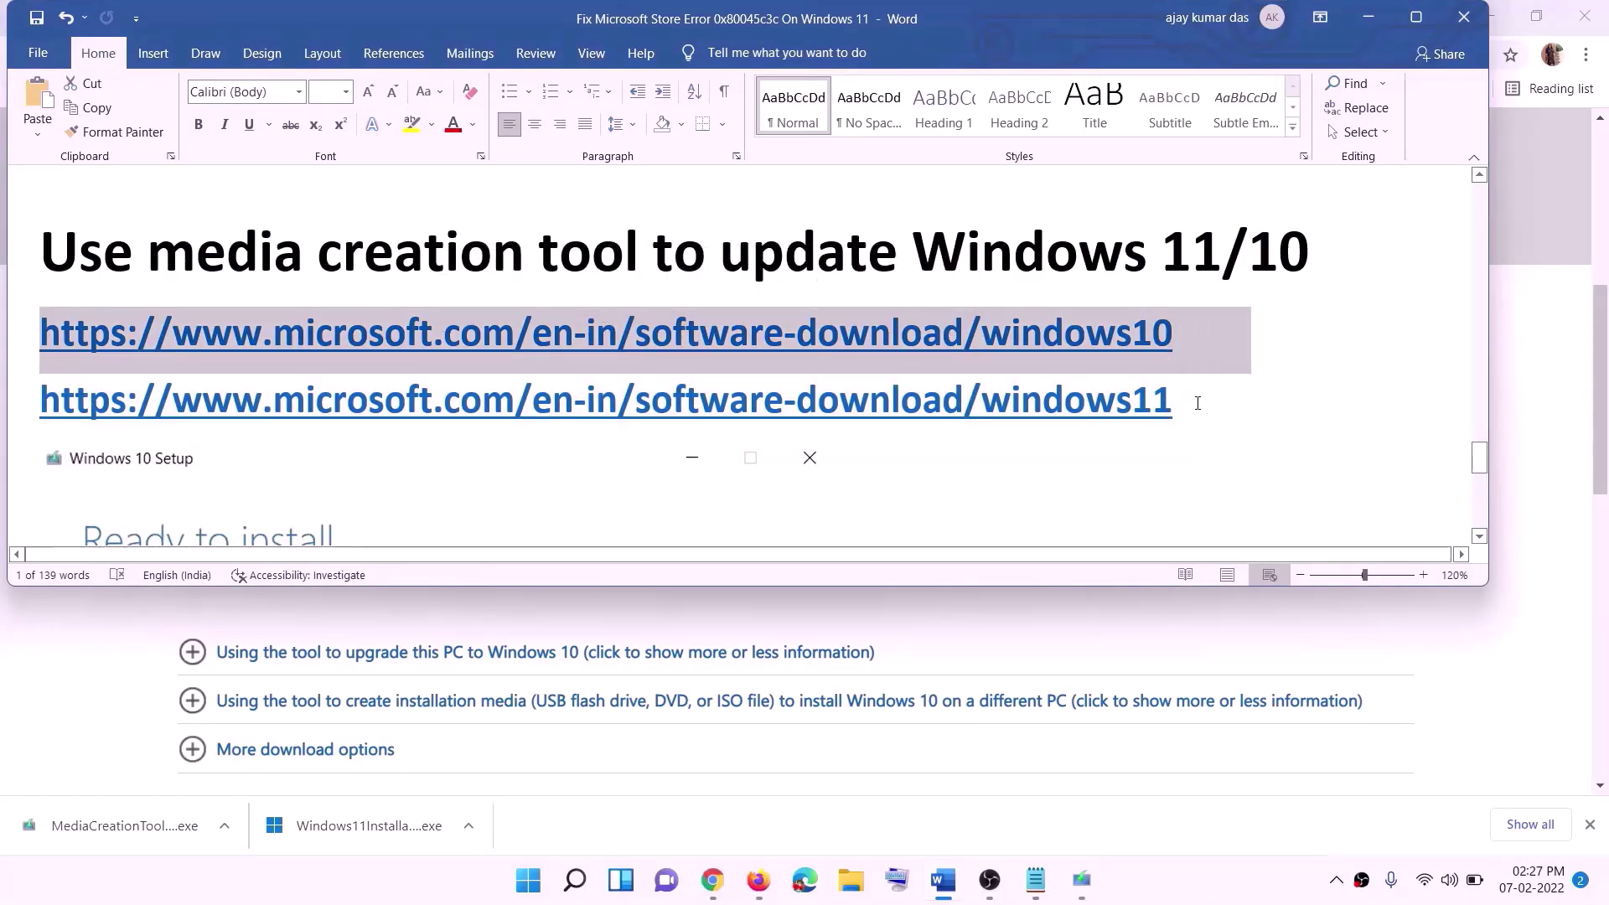
{"action": "triple_click", "coordinate": [1199, 403]}
- Minimize Word, scroll Chrome to Create Windows 10 installation media, and accept the Windows 10 Setup licence terms
{"action": "left_click", "coordinate": [1367, 16]}
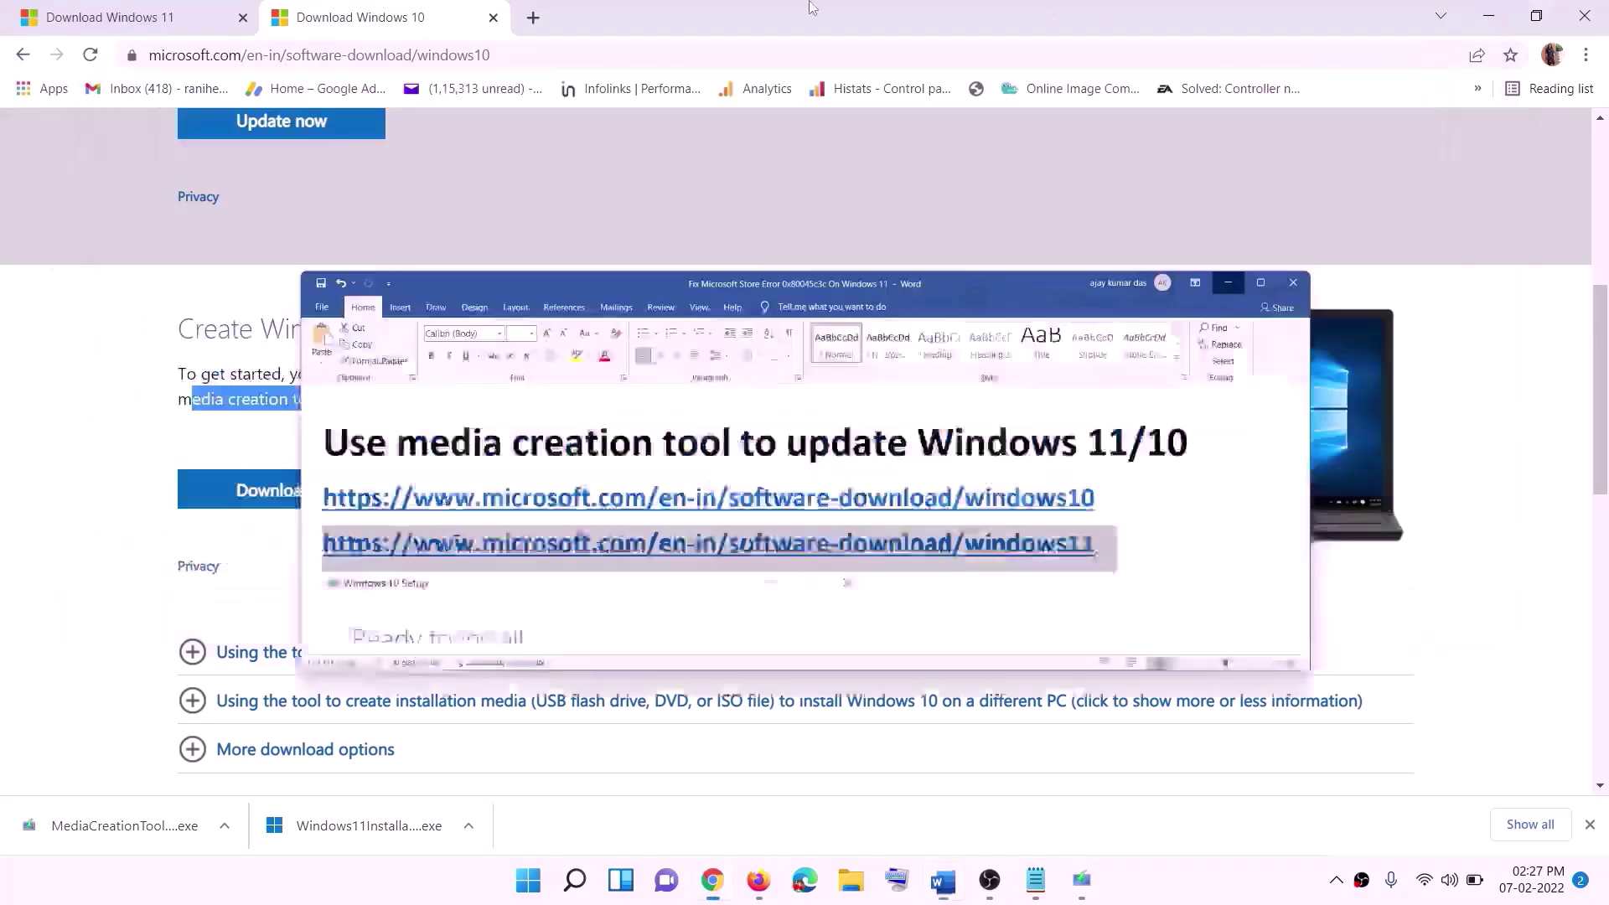
{"action": "scroll", "coordinate": [683, 423], "scroll_direction": "up", "scroll_amount": 6}
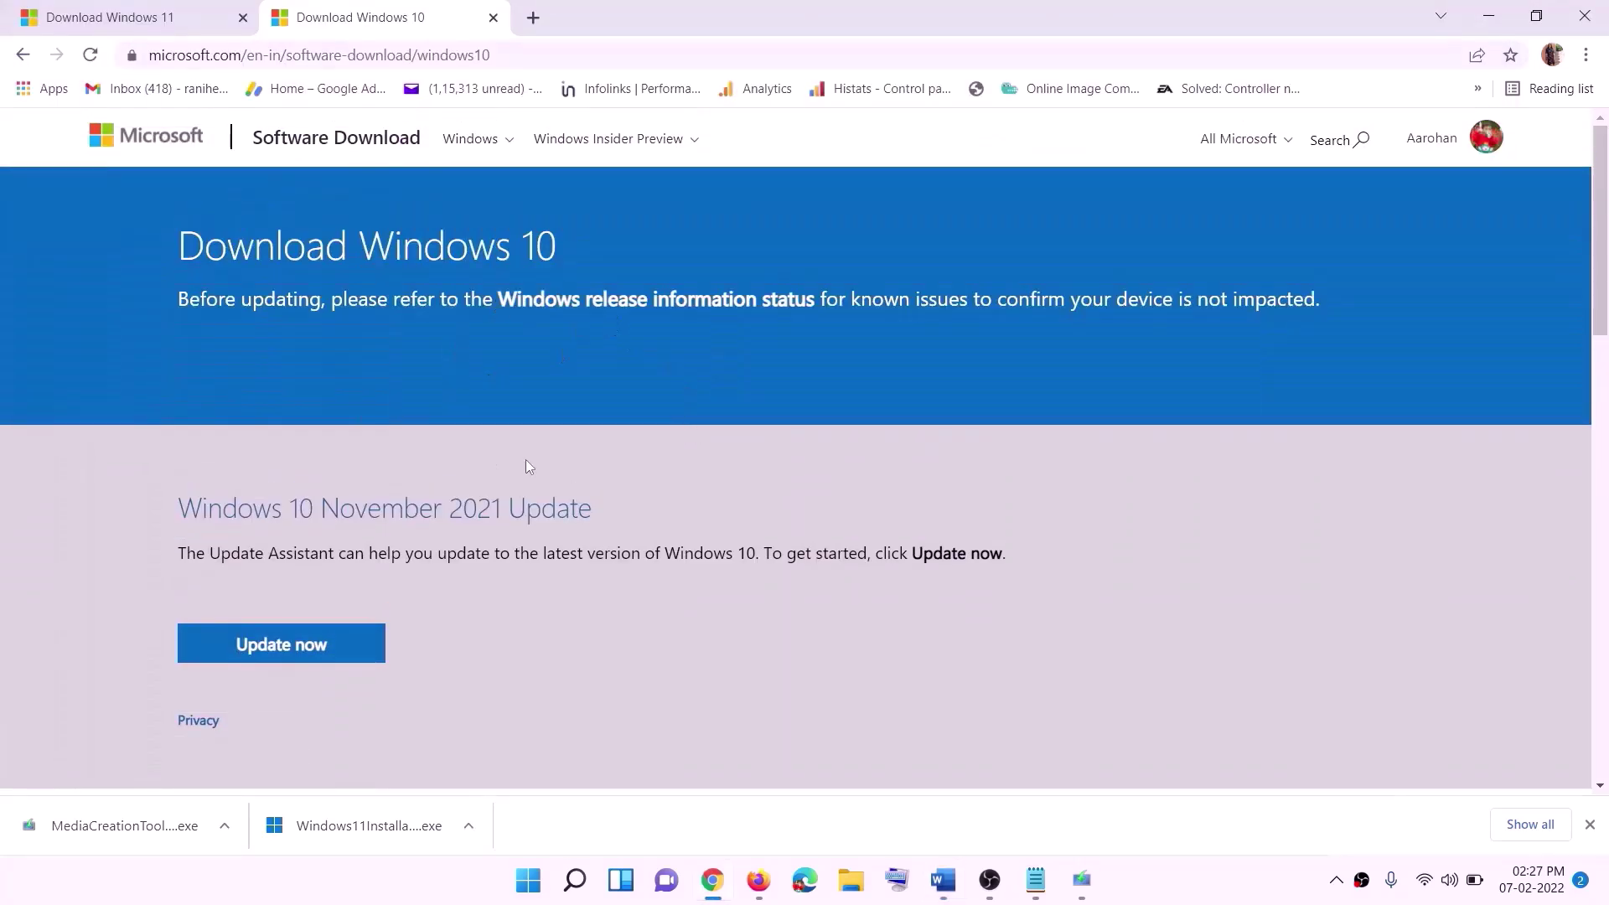
{"action": "scroll", "coordinate": [492, 463], "scroll_direction": "down", "scroll_amount": 5}
{"action": "left_click_drag", "start_coordinate": [191, 503], "coordinate": [359, 502]}
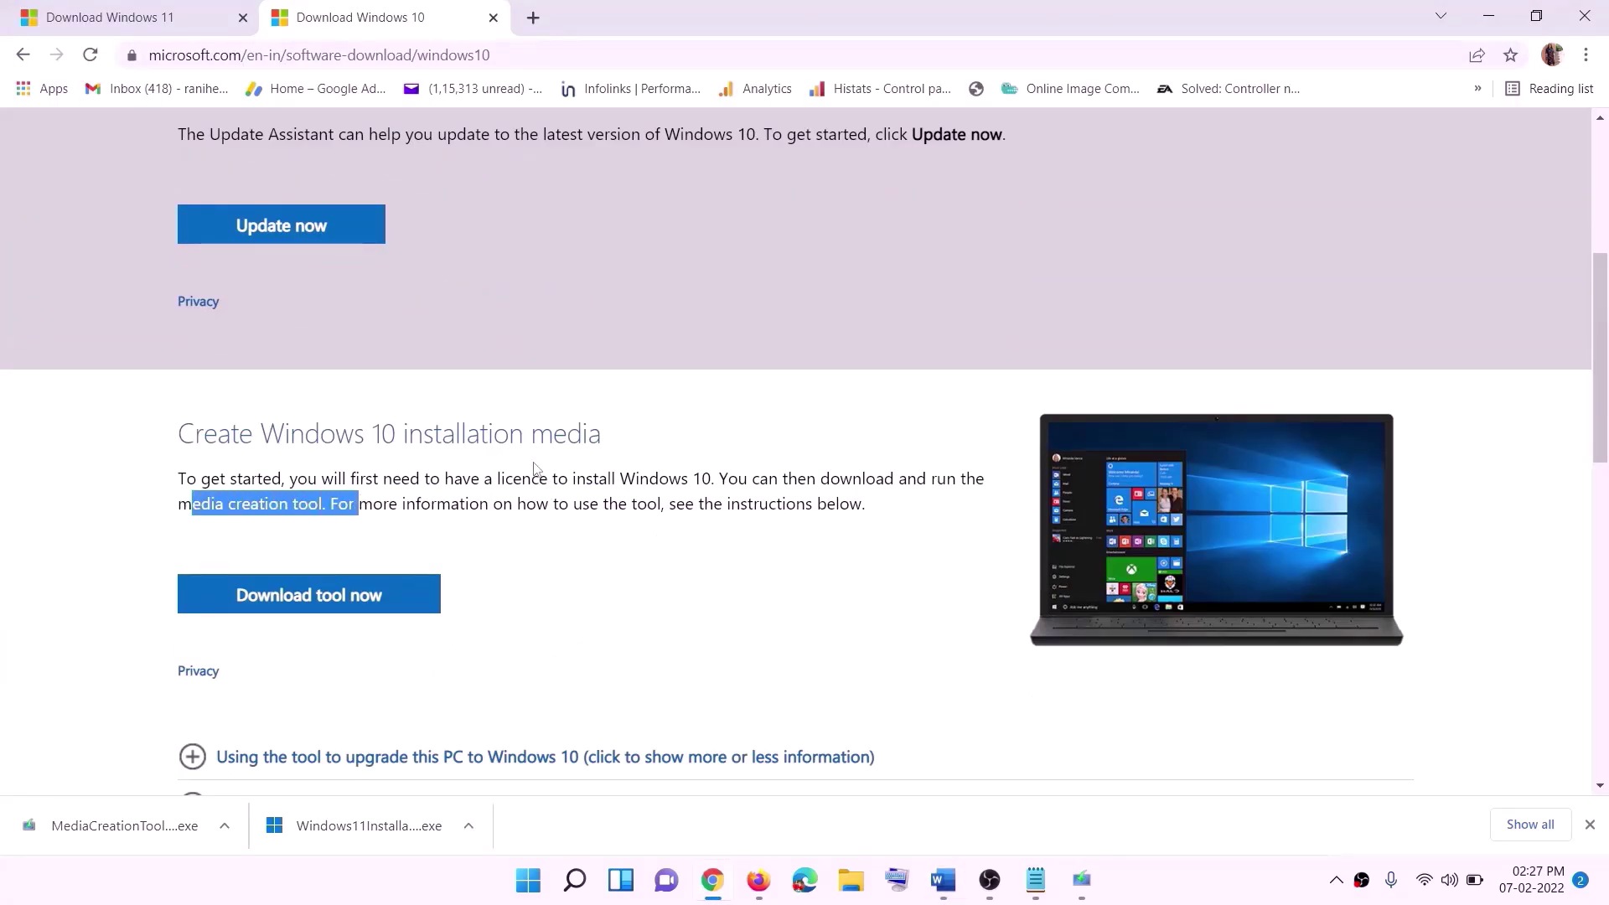
{"action": "scroll", "coordinate": [514, 453], "scroll_direction": "down", "scroll_amount": 2}
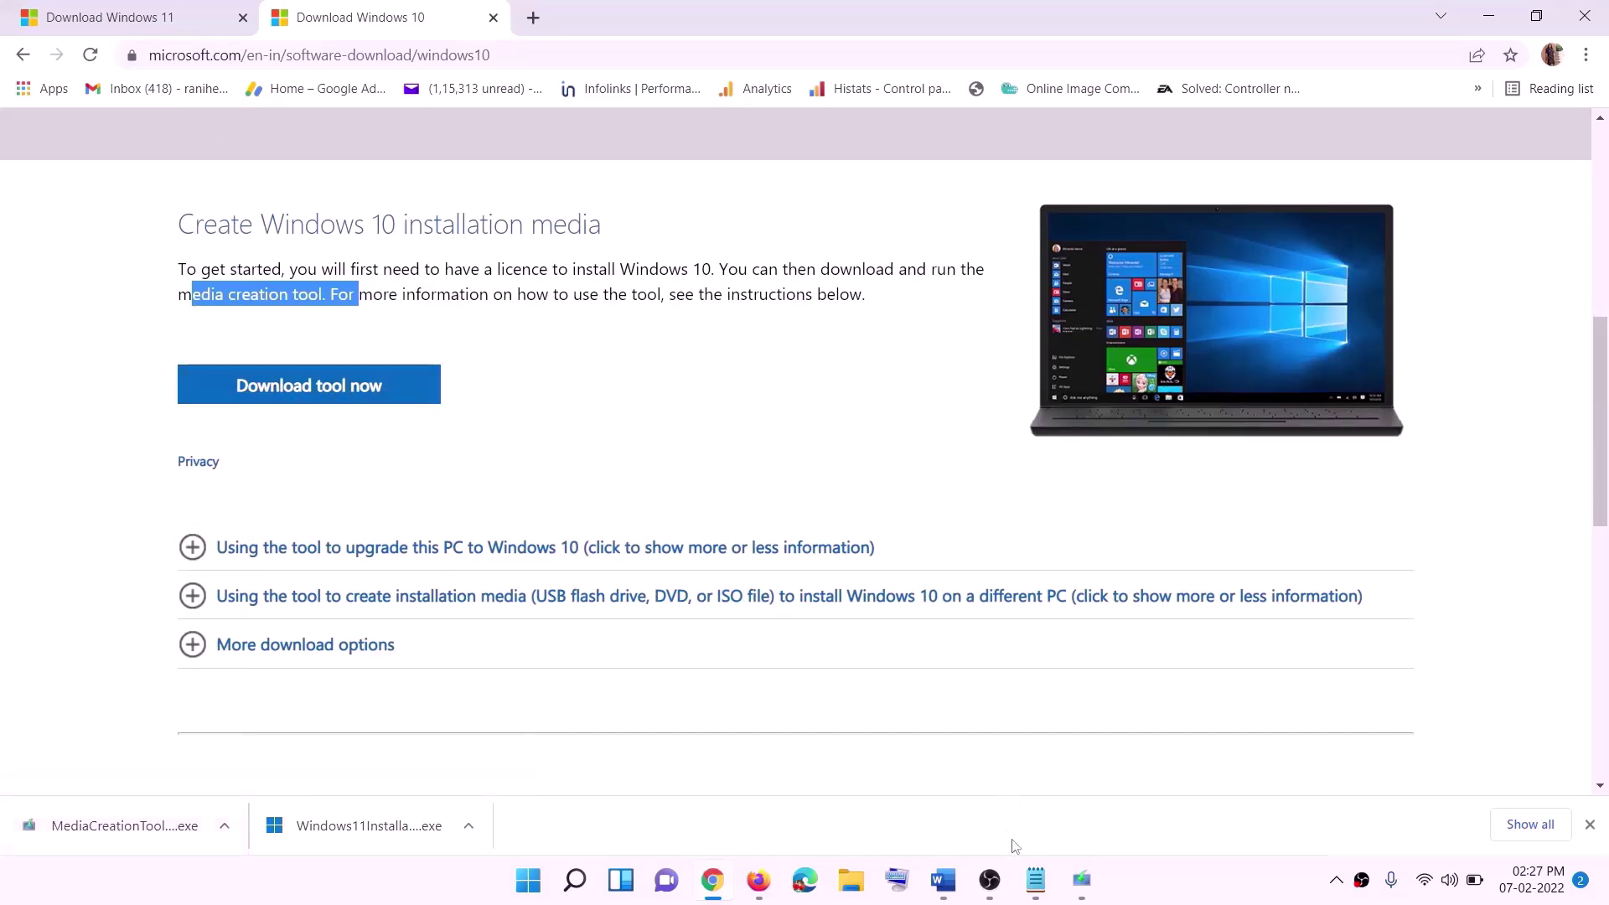
{"action": "left_click", "coordinate": [1081, 879]}
{"action": "left_click", "coordinate": [1052, 683]}
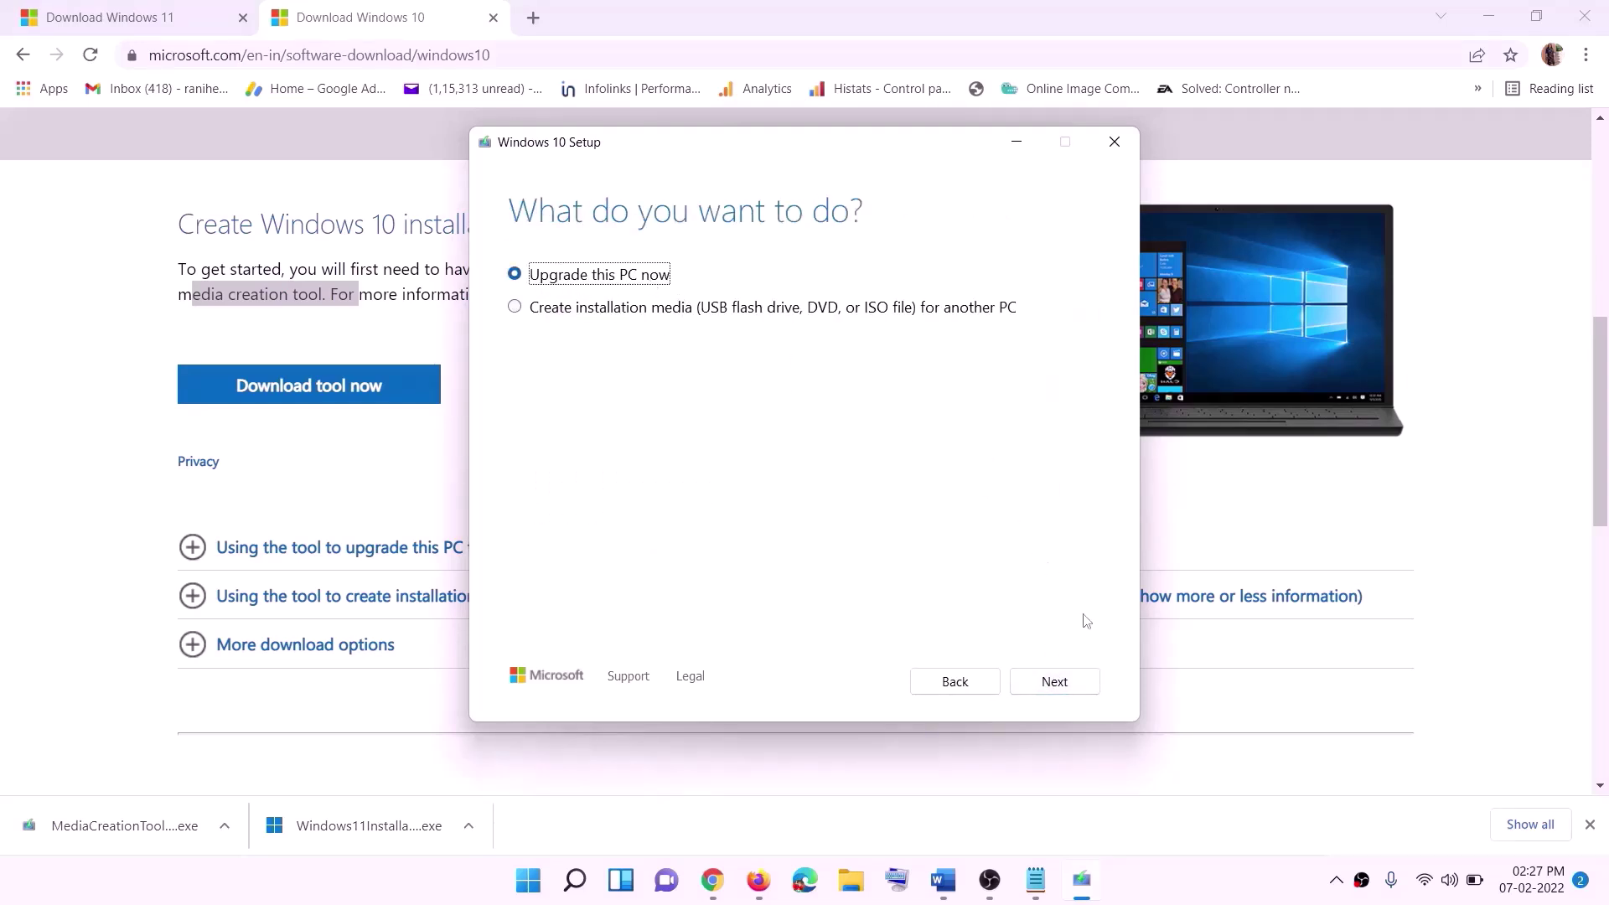
- Start the Upgrade this PC now download in Windows 10 Setup, then maximize Word at the Ready to install screenshot
{"action": "left_click", "coordinate": [1052, 683]}
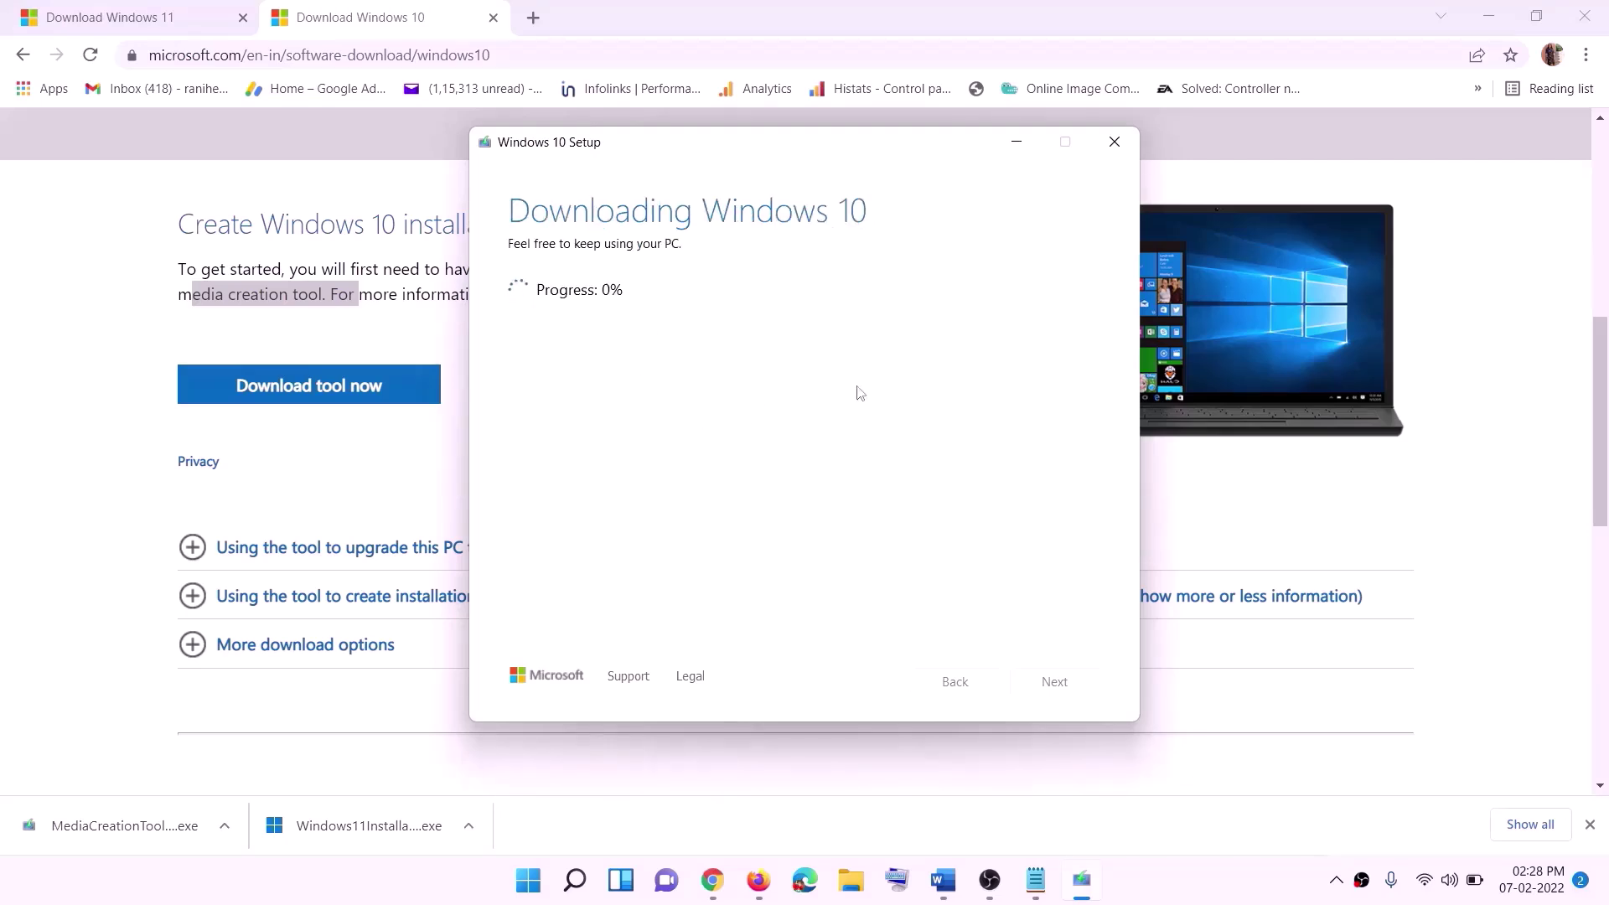
{"action": "left_click", "coordinate": [1188, 897]}
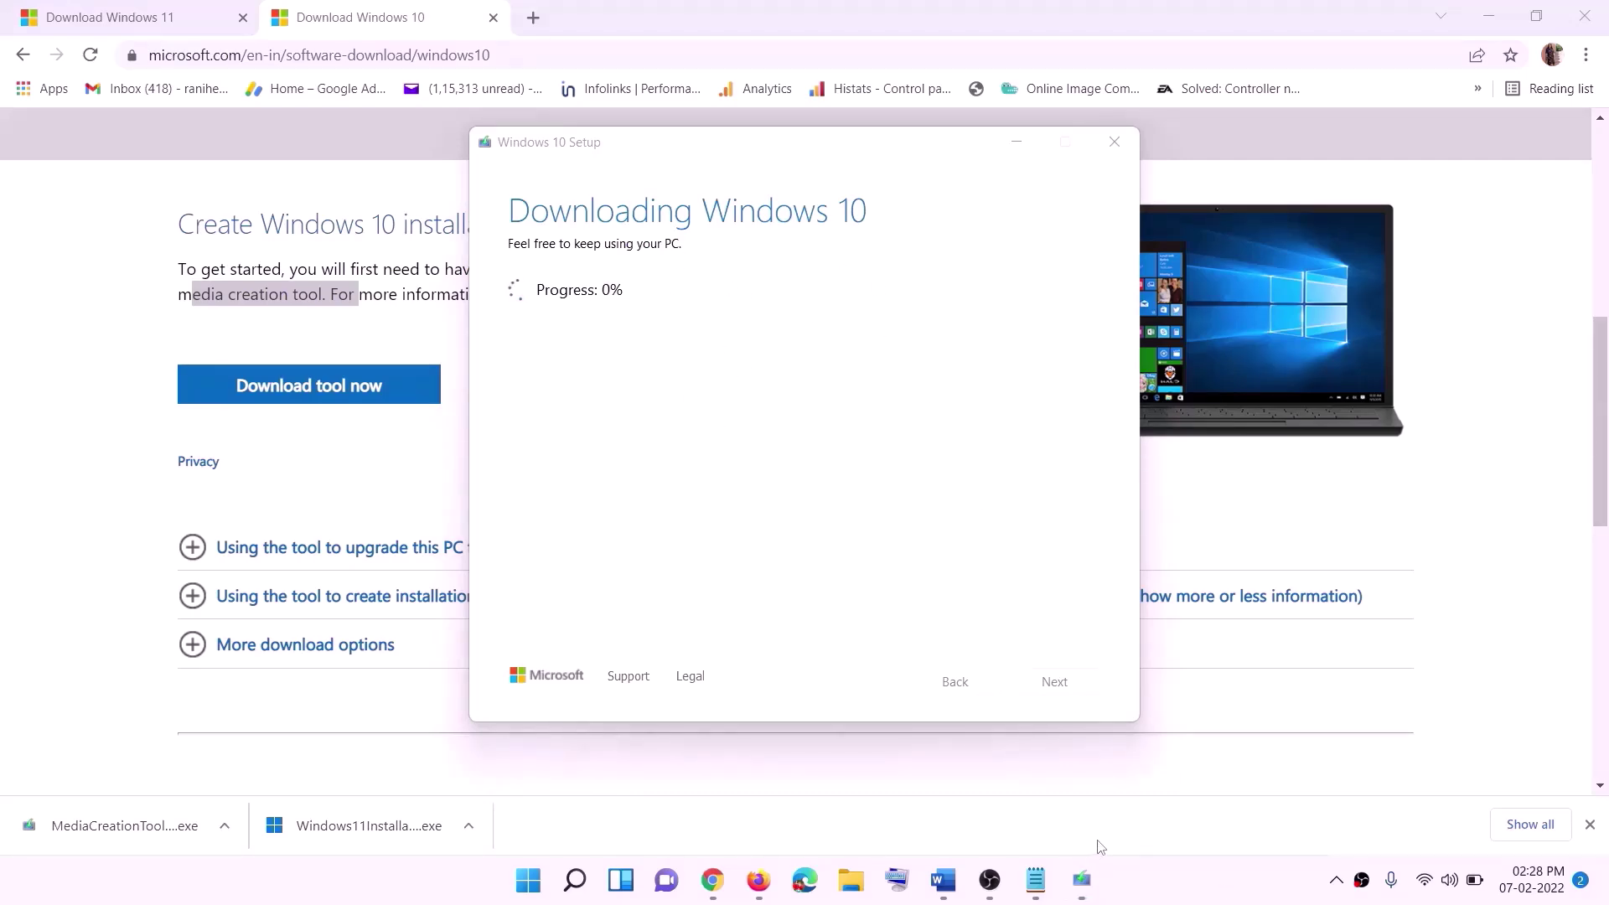
{"action": "left_click", "coordinate": [942, 879]}
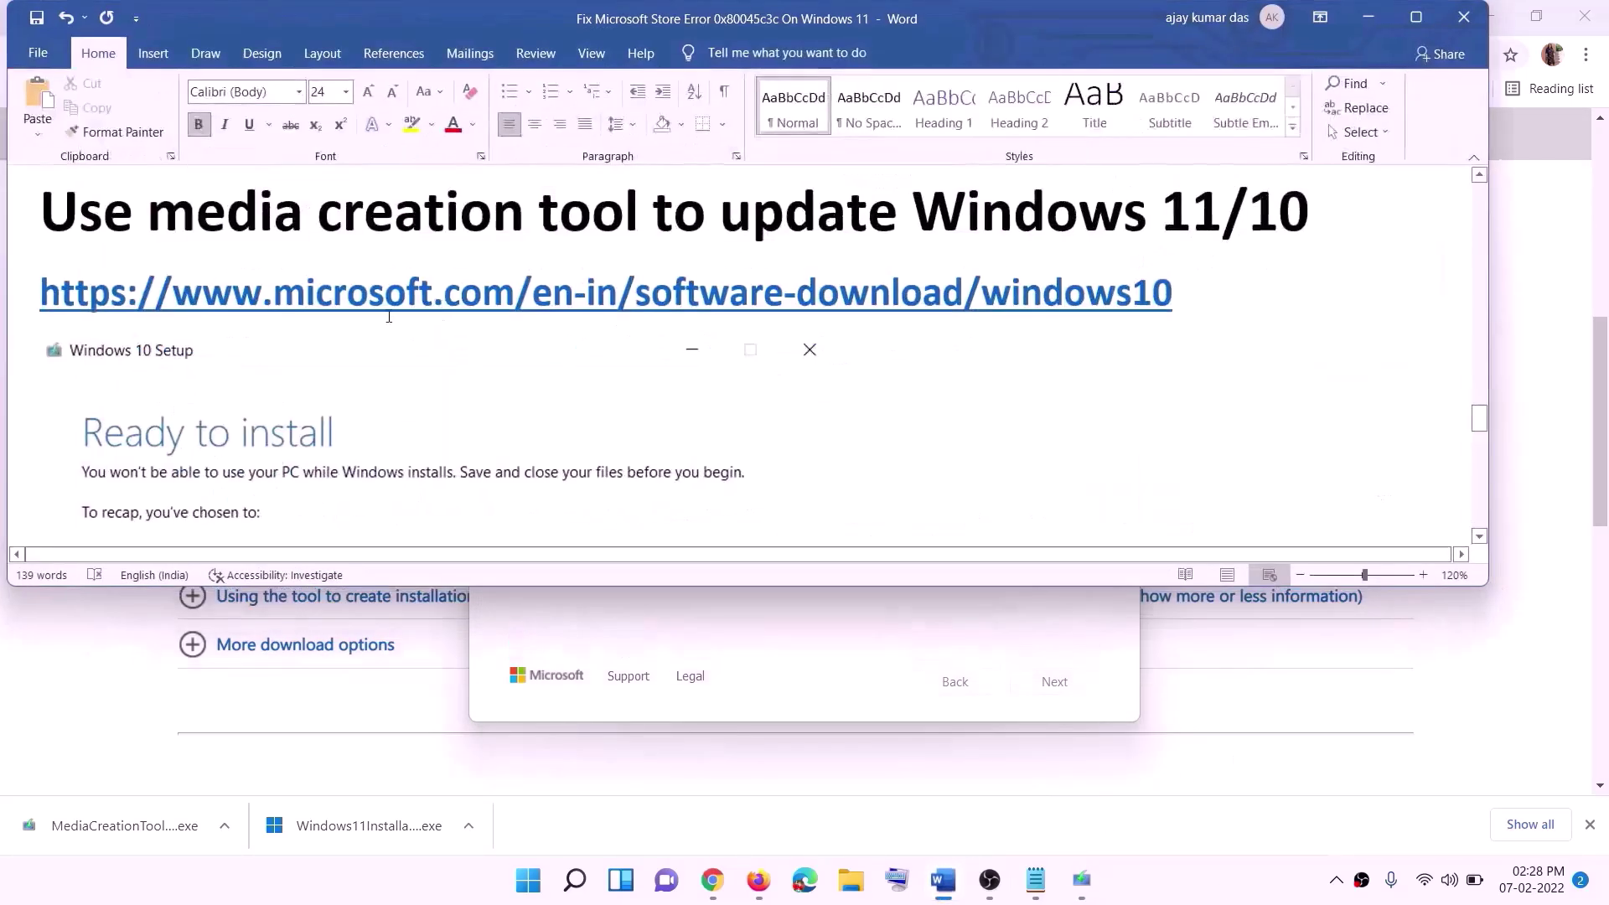
{"action": "scroll", "coordinate": [169, 400], "scroll_direction": "down", "scroll_amount": 1}
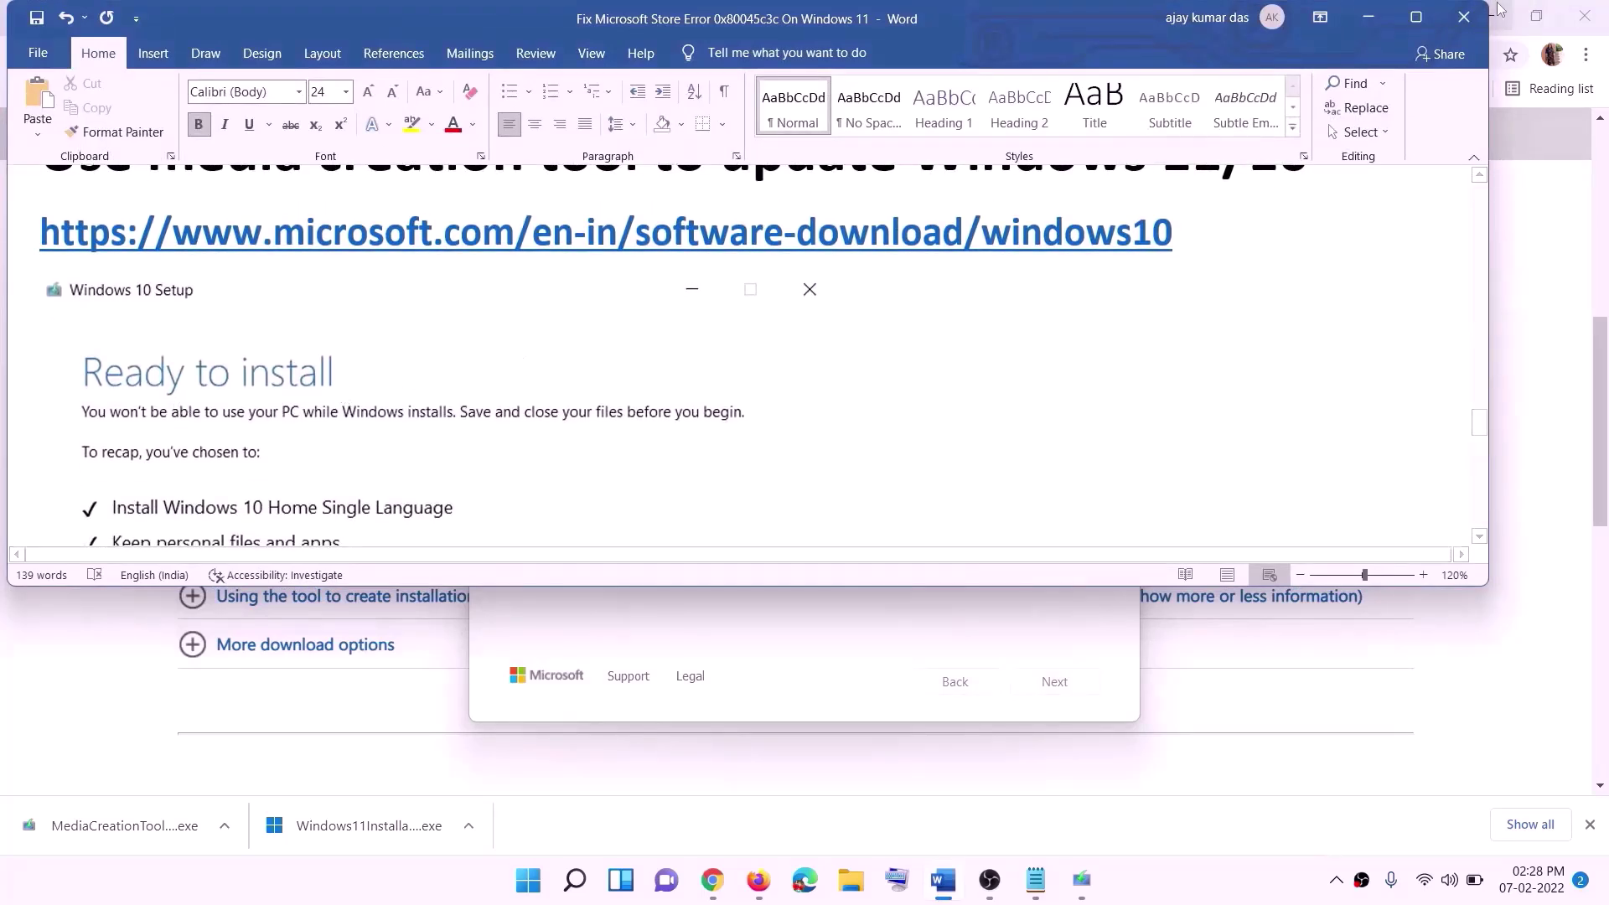
{"action": "left_click", "coordinate": [1415, 17]}
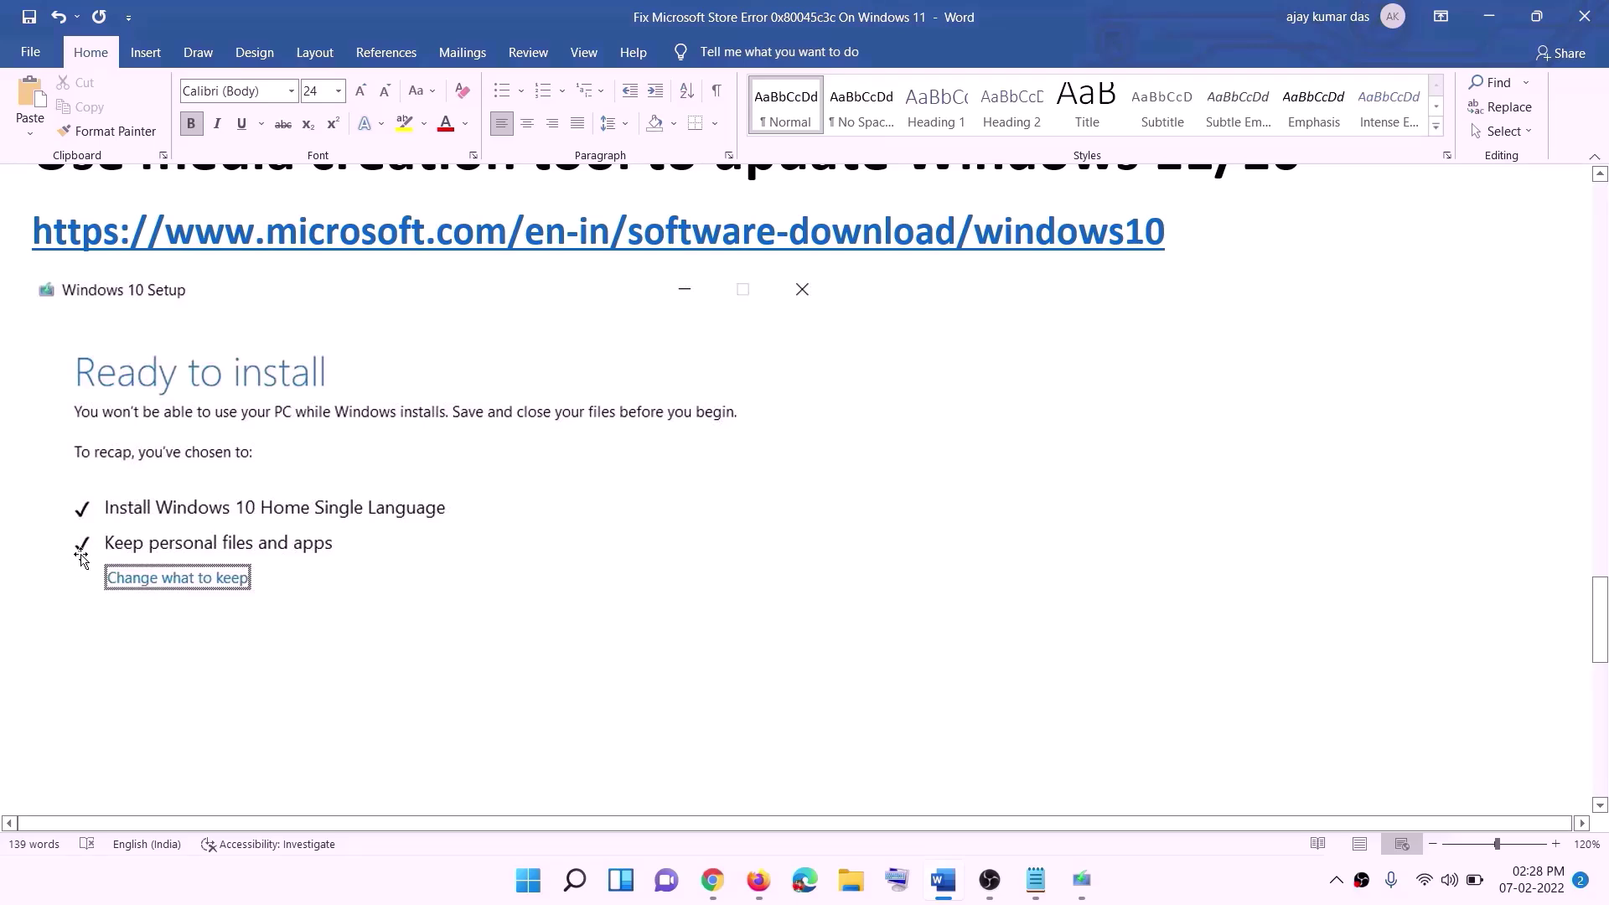
{"action": "scroll", "coordinate": [826, 581], "scroll_direction": "down", "scroll_amount": 3}
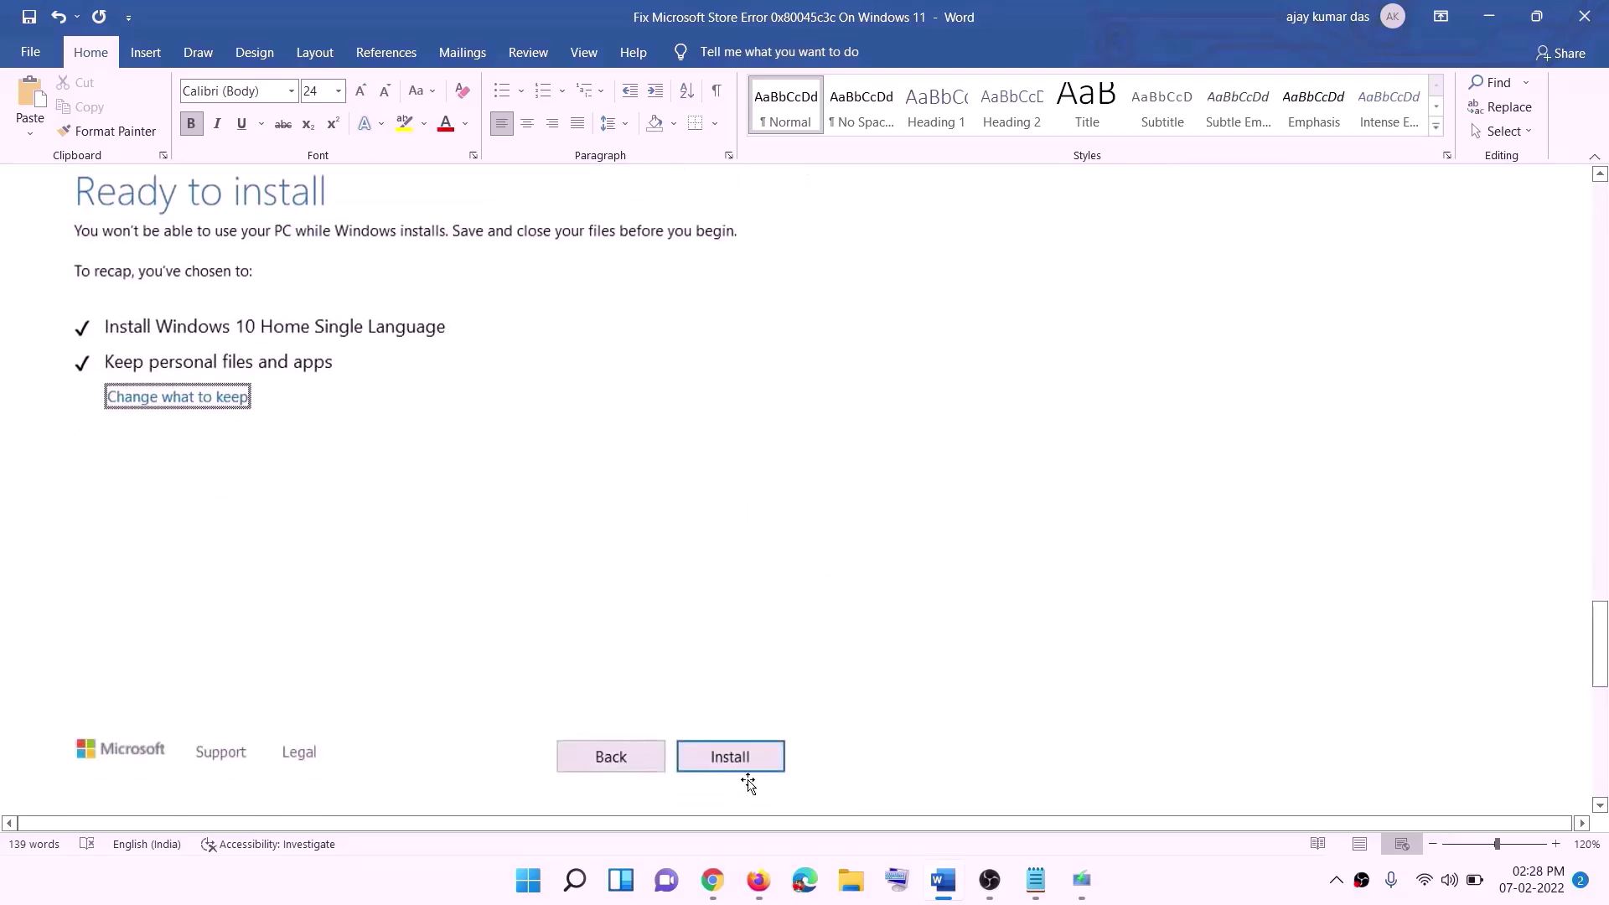